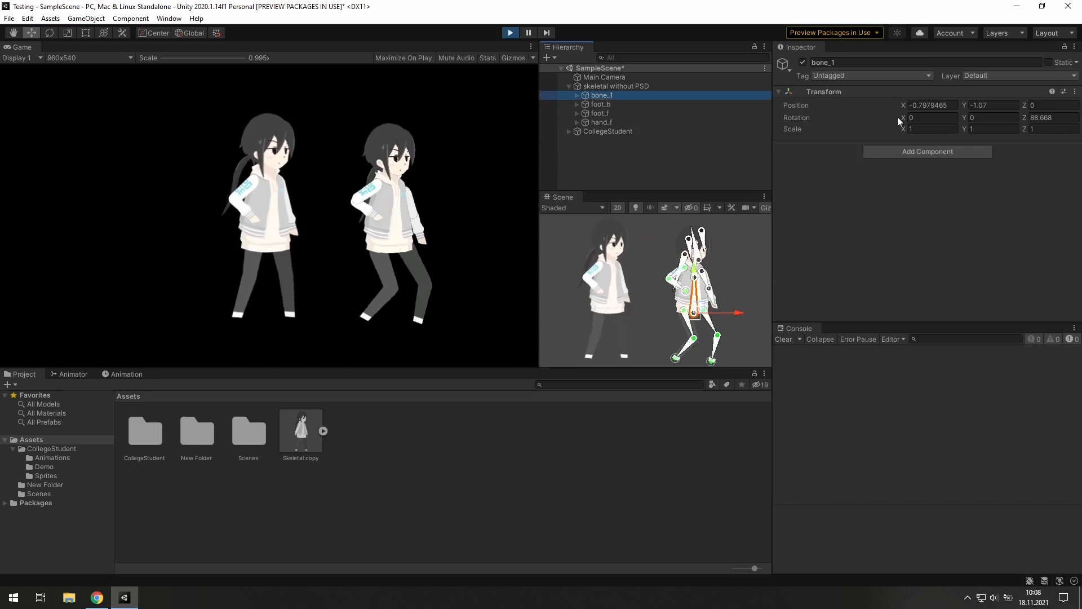
Test the IK rig by raising bone_1 to a Y position of about -1.03 and exit play mode
left_click_drag(964, 107, 961, 103)
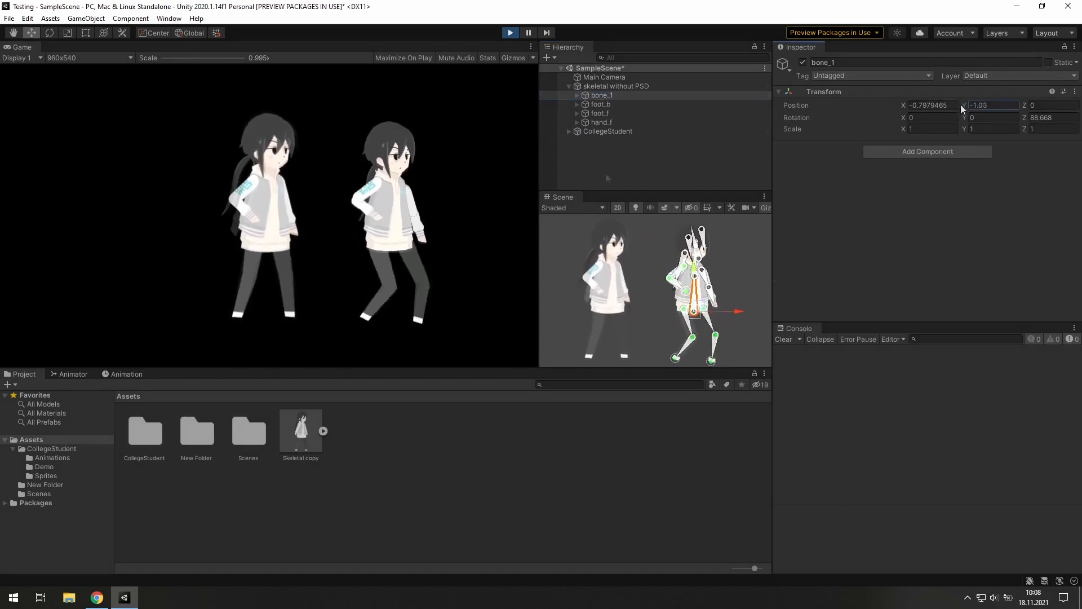
key("ctrl+p")
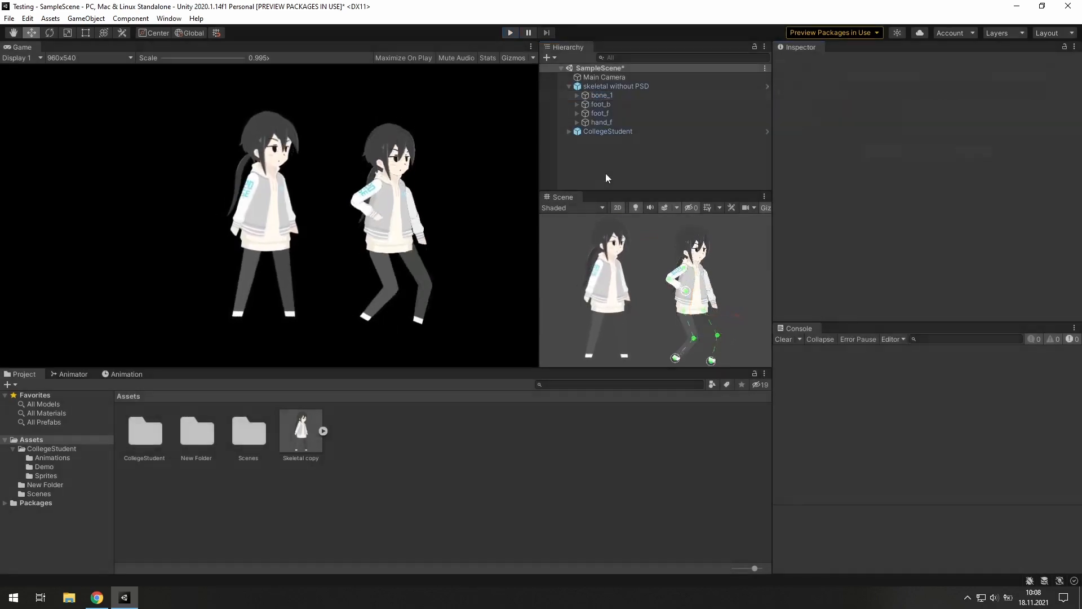
Collapse the skeletal without PSD hierarchy and dock the Scene view beside the Game view
left_click(568, 86)
left_click_drag(561, 197, 73, 48)
Open the Package Manager, list the Unity Registry packages and show the details of the 2D IK package
left_click(170, 19)
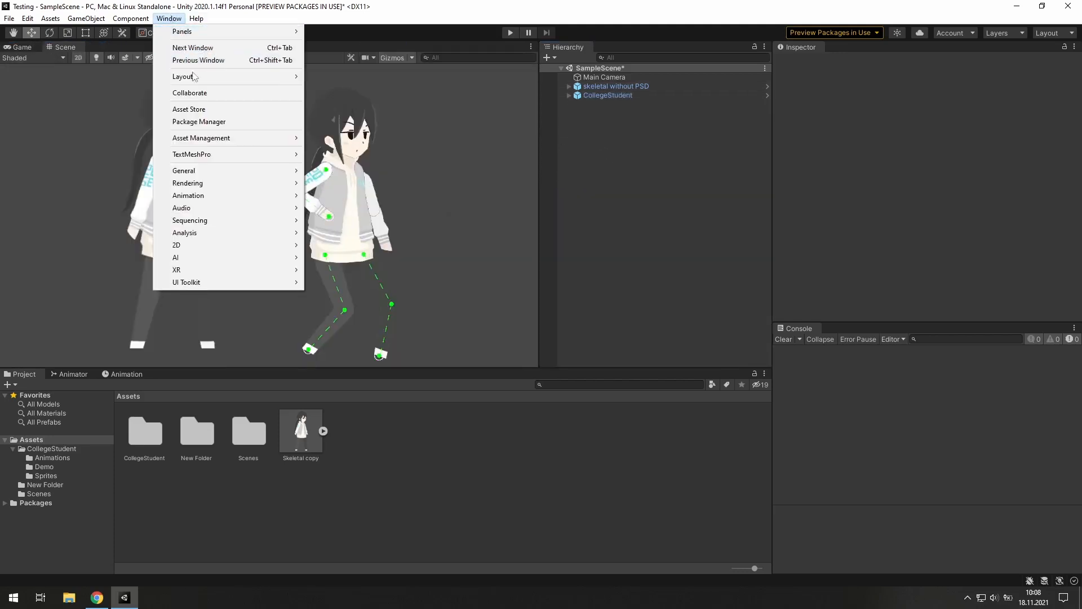
left_click(212, 123)
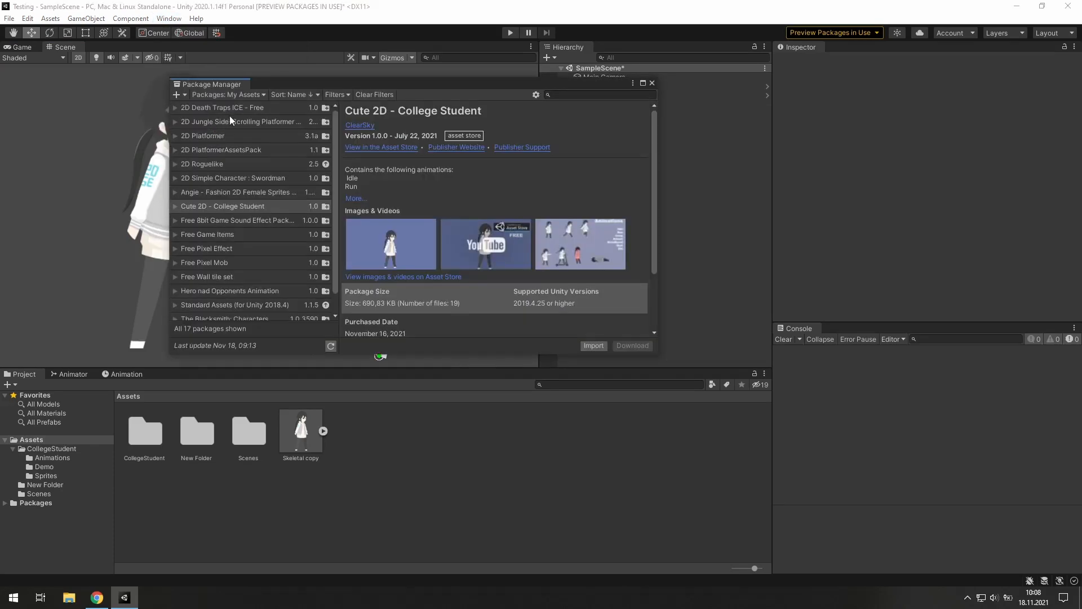
left_click(228, 95)
left_click(226, 109)
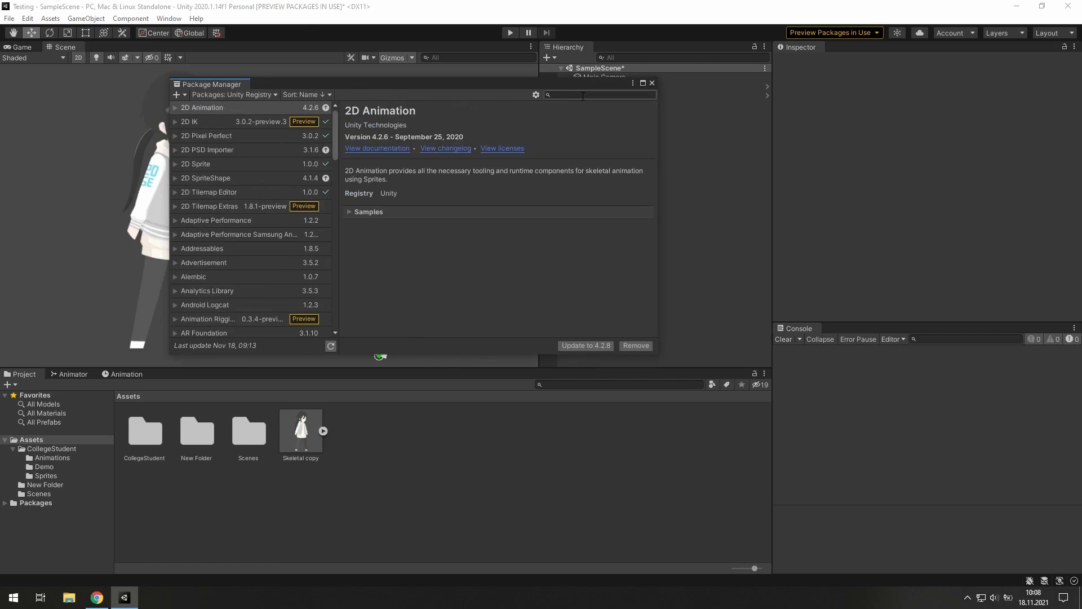
left_click(194, 119)
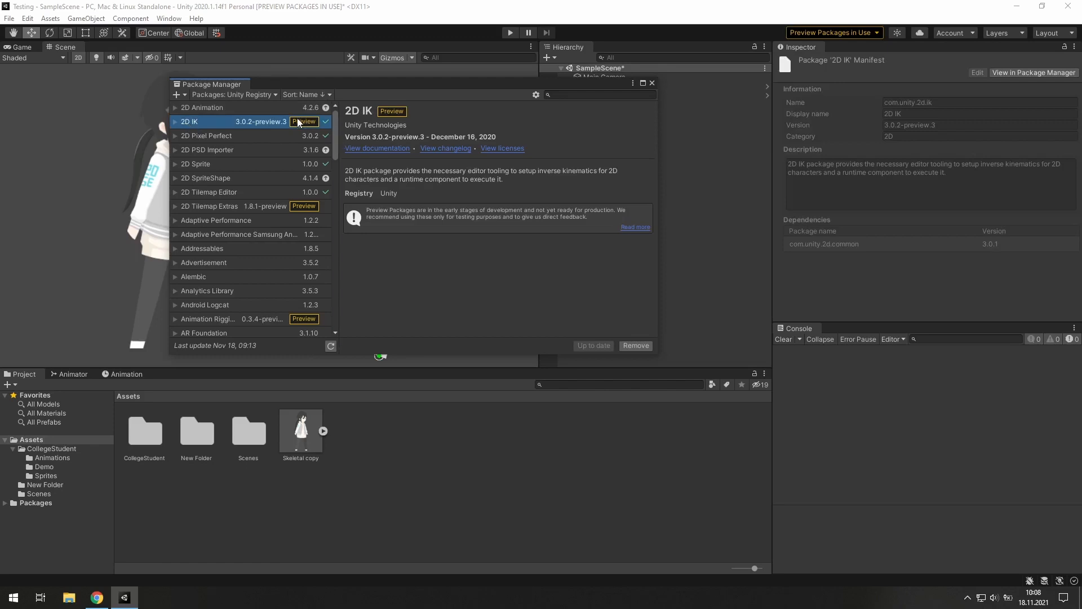
Check the Enable Preview Packages option in the advanced project settings and show the 2D PSD Importer package details
left_click(538, 94)
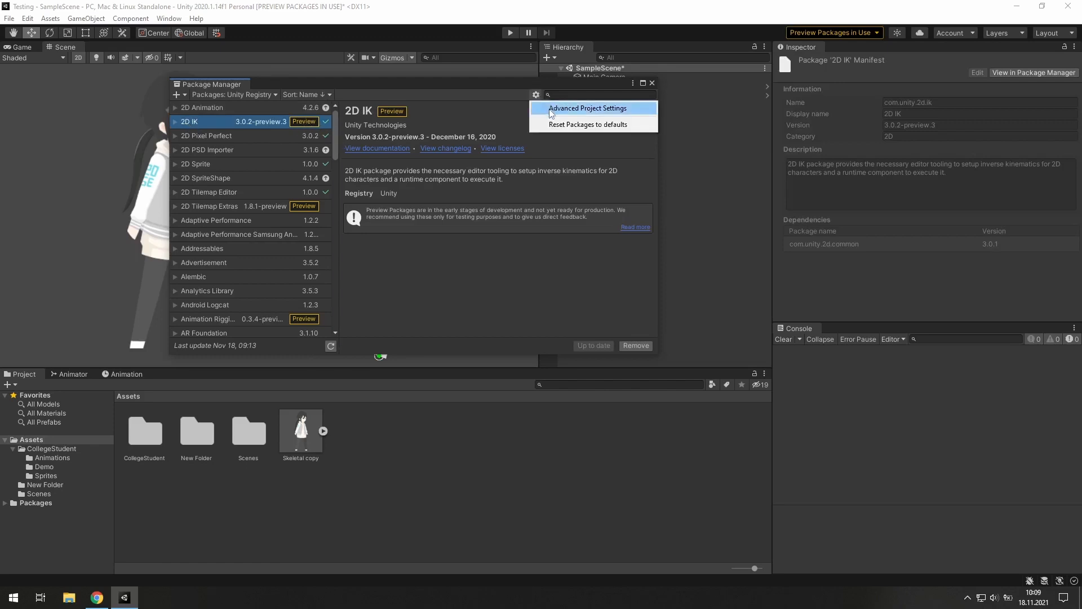
left_click(551, 110)
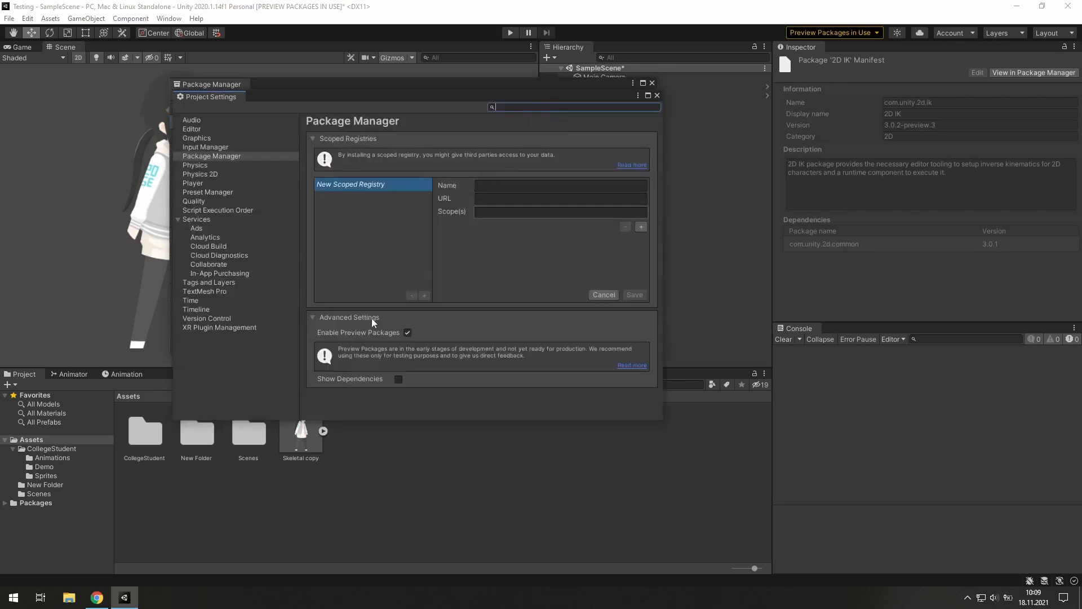
left_click(657, 96)
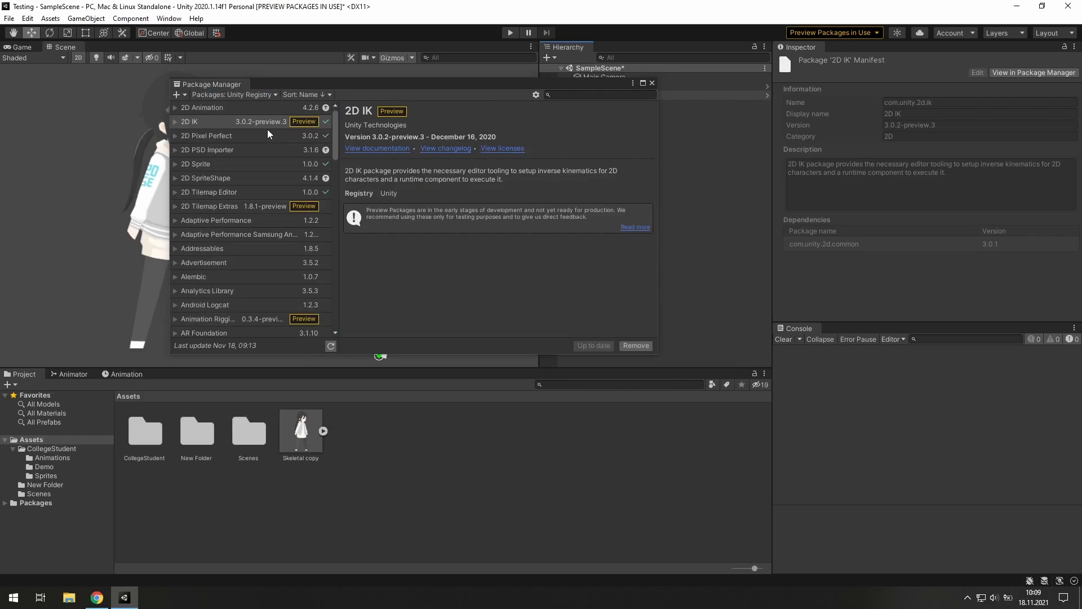
left_click(253, 149)
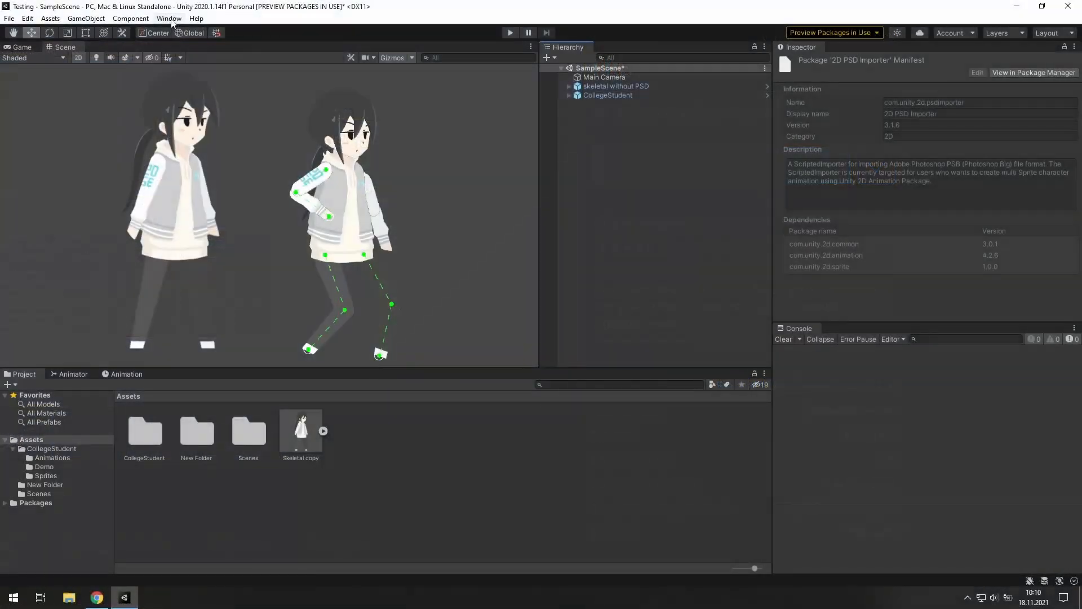
Reopen the Package Manager and list the packages under My Assets
left_click(169, 18)
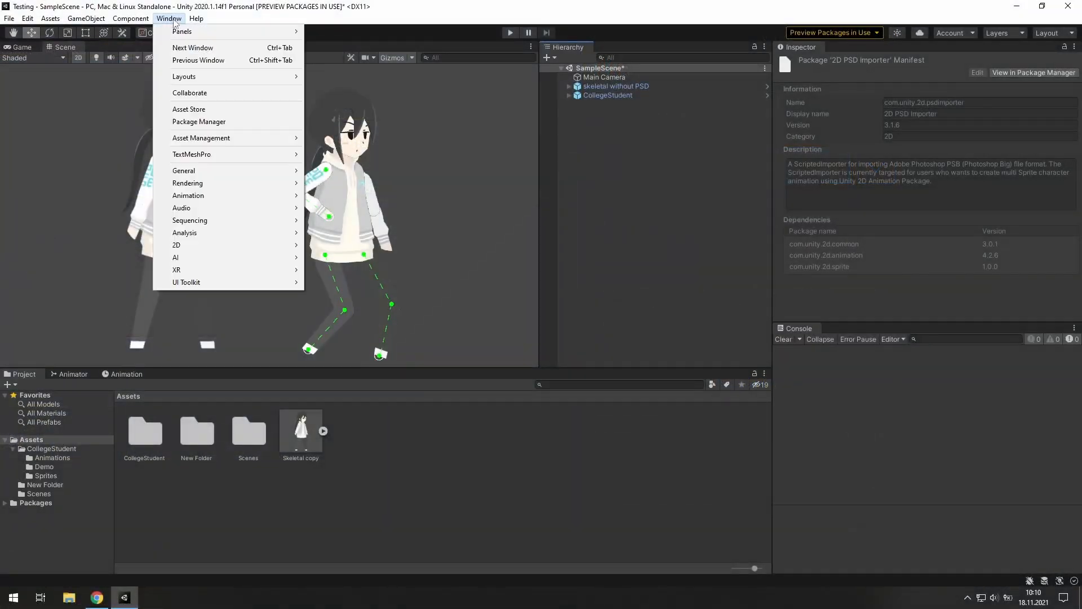
left_click(229, 122)
left_click(254, 95)
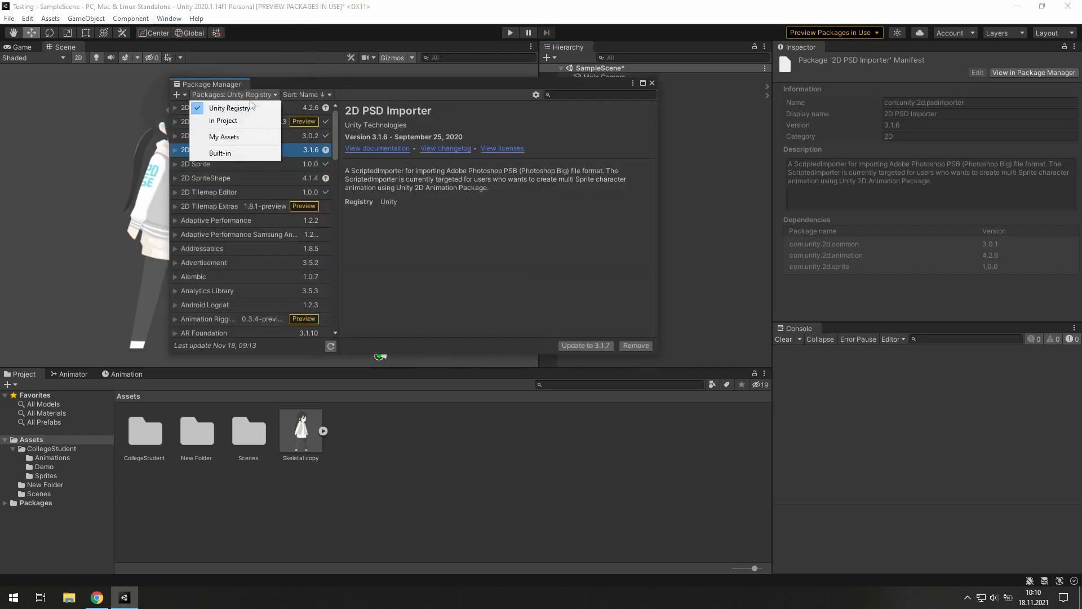
left_click(242, 136)
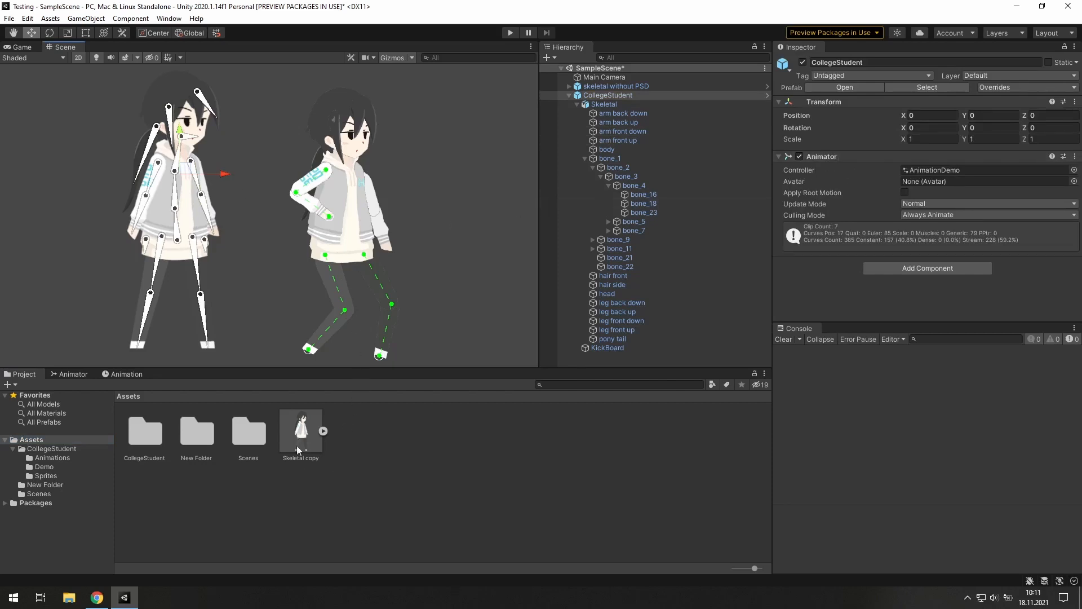
Open the Skeletal copy asset in the Sprite Editor and switch to the Skinning Editor
left_click(314, 443)
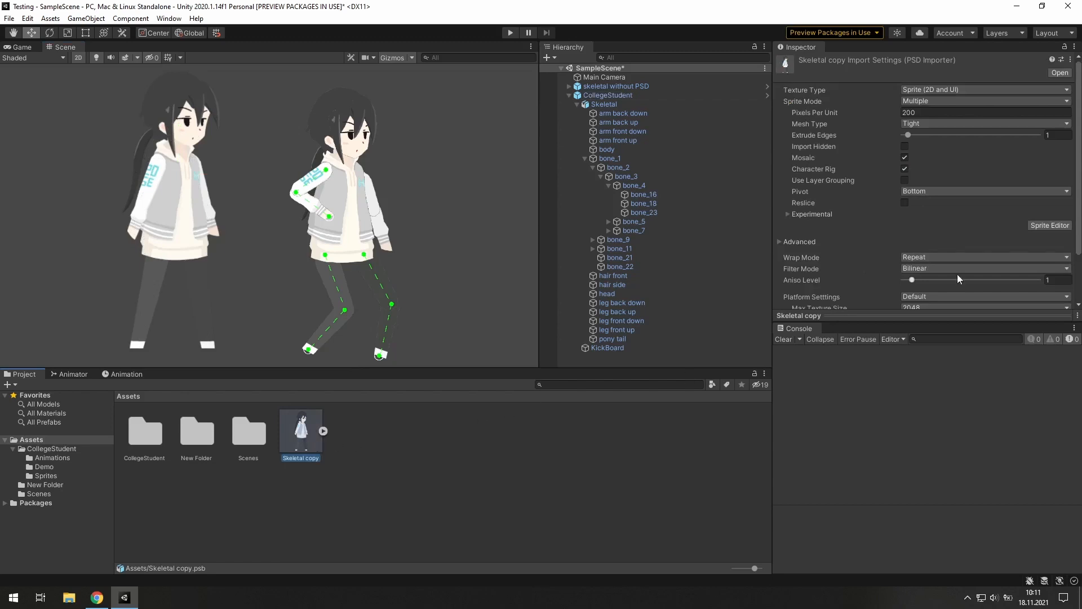
left_click(1046, 226)
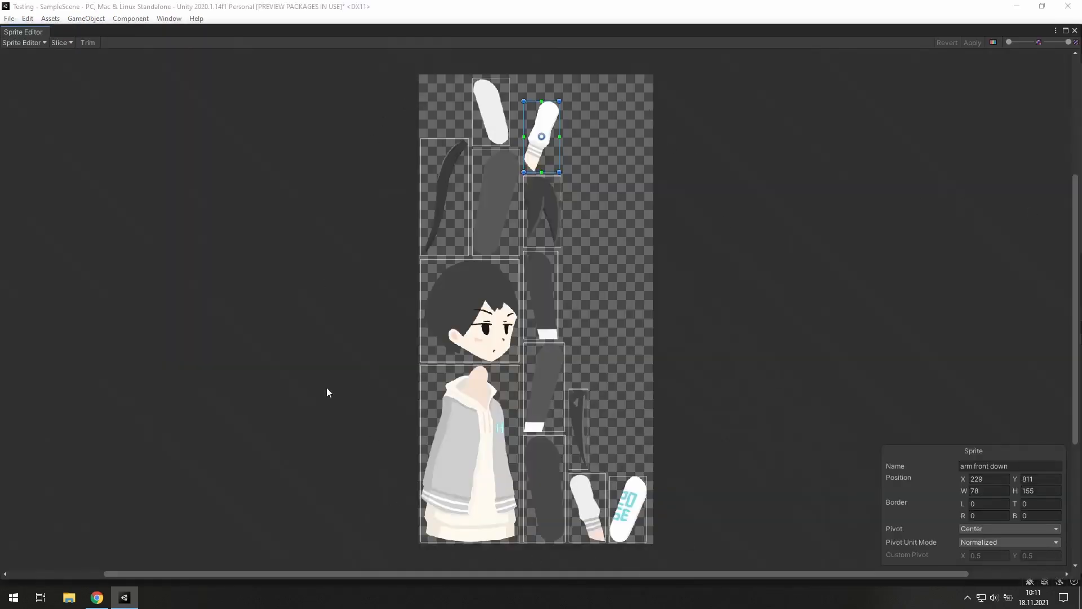
left_click(36, 43)
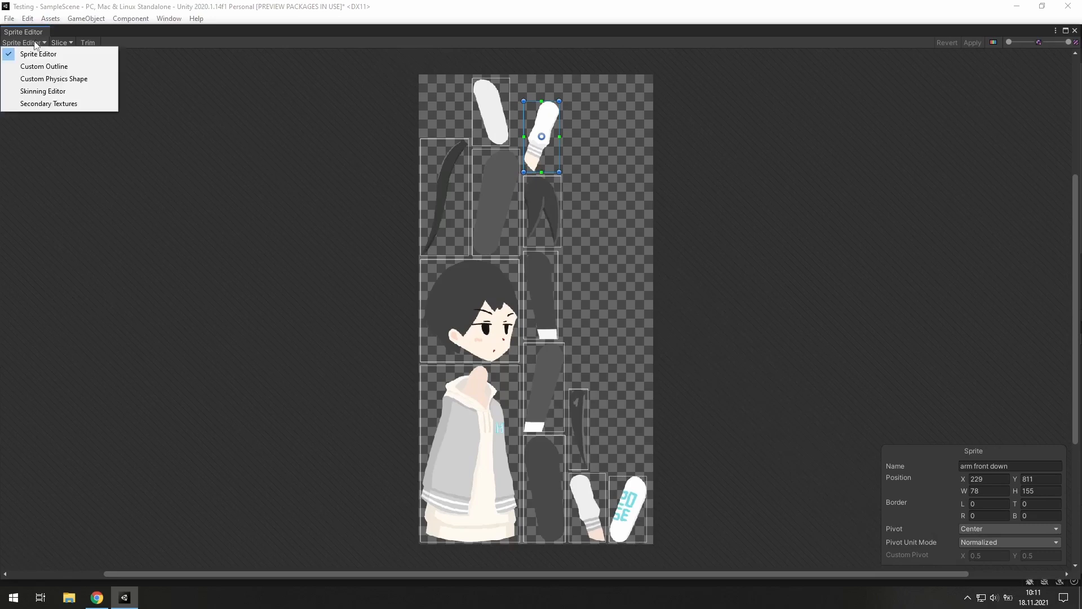
left_click(43, 91)
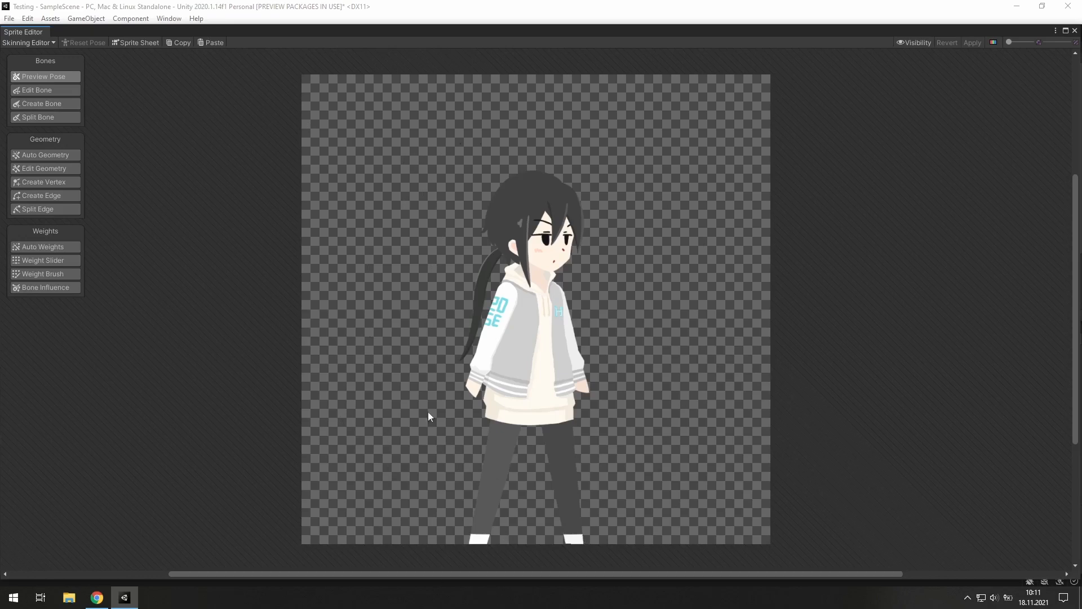
Create a chain of three spine bones running from the hips up to the neck
left_click(59, 105)
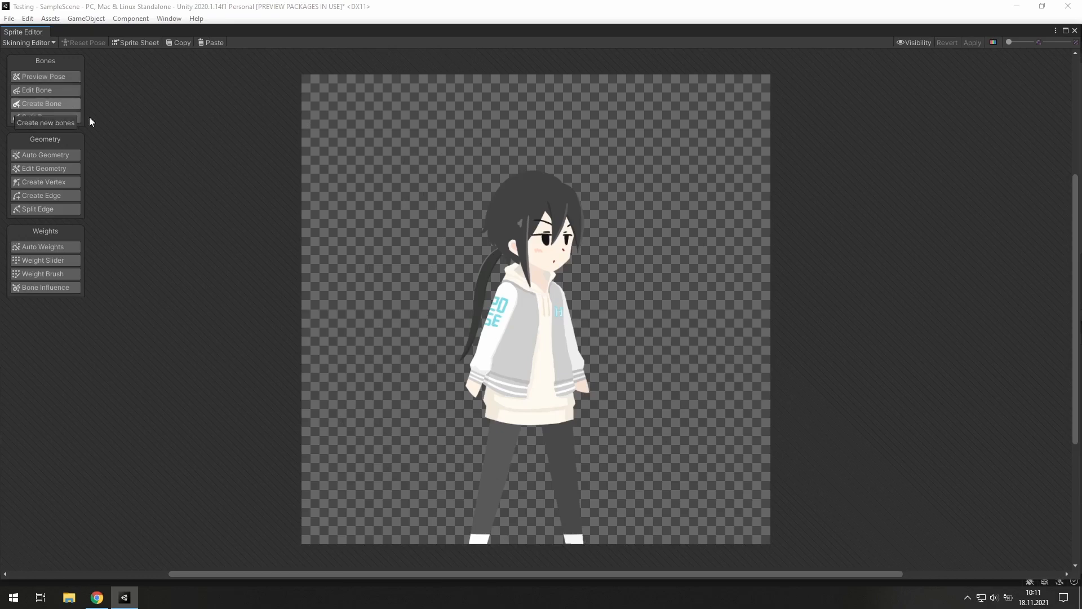
left_click(536, 421)
left_click(541, 365)
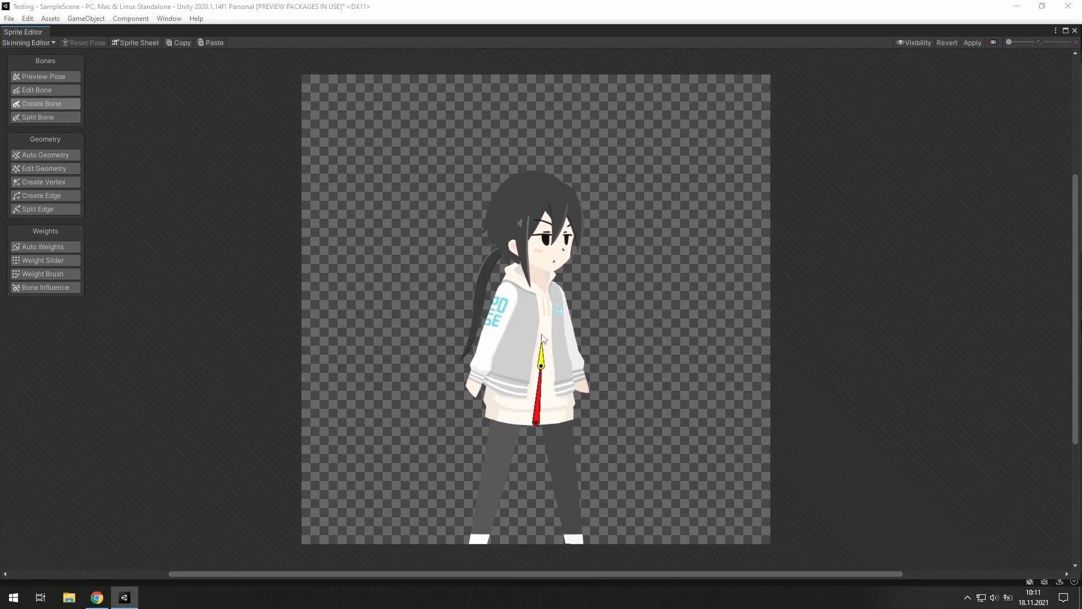
left_click(541, 323)
left_click(534, 270)
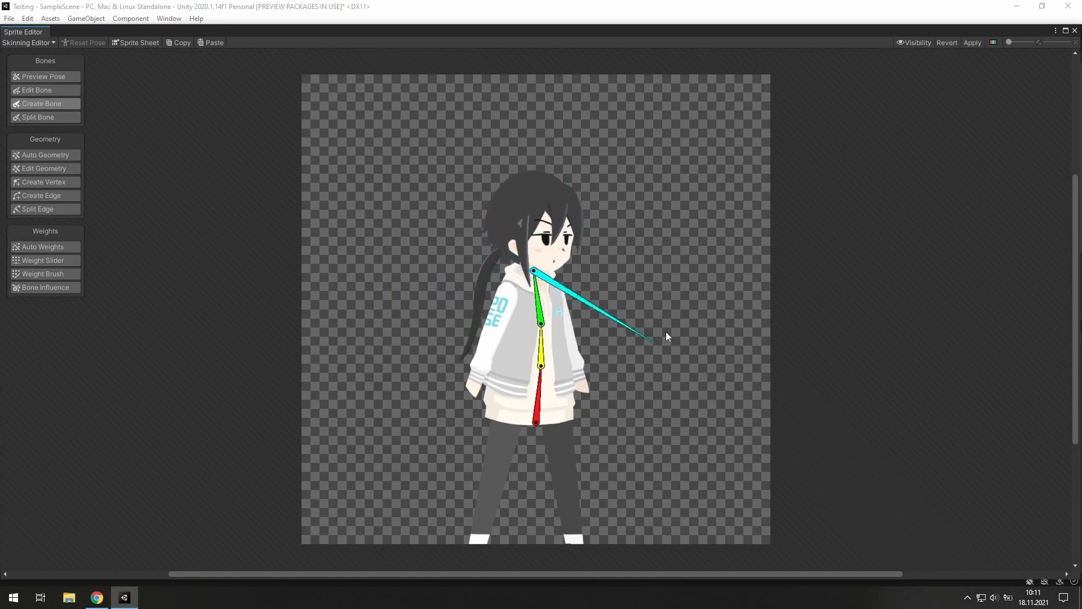
right_click(405, 264)
left_click(539, 304)
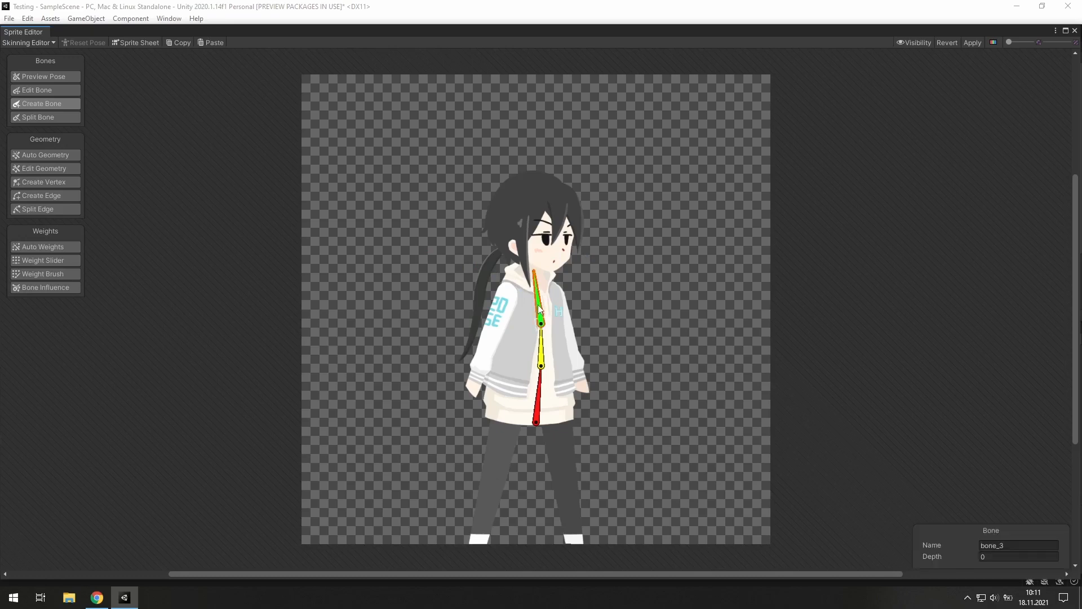
left_click(534, 272)
right_click(557, 222)
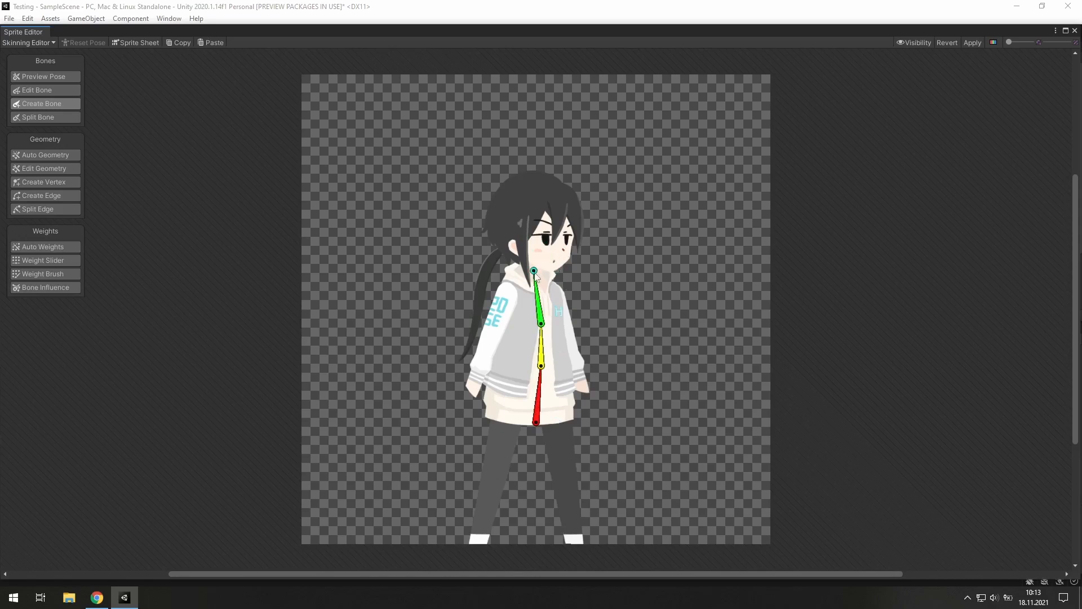
Create a horizontal head bone across the face as a child of bone_3
left_click(542, 314)
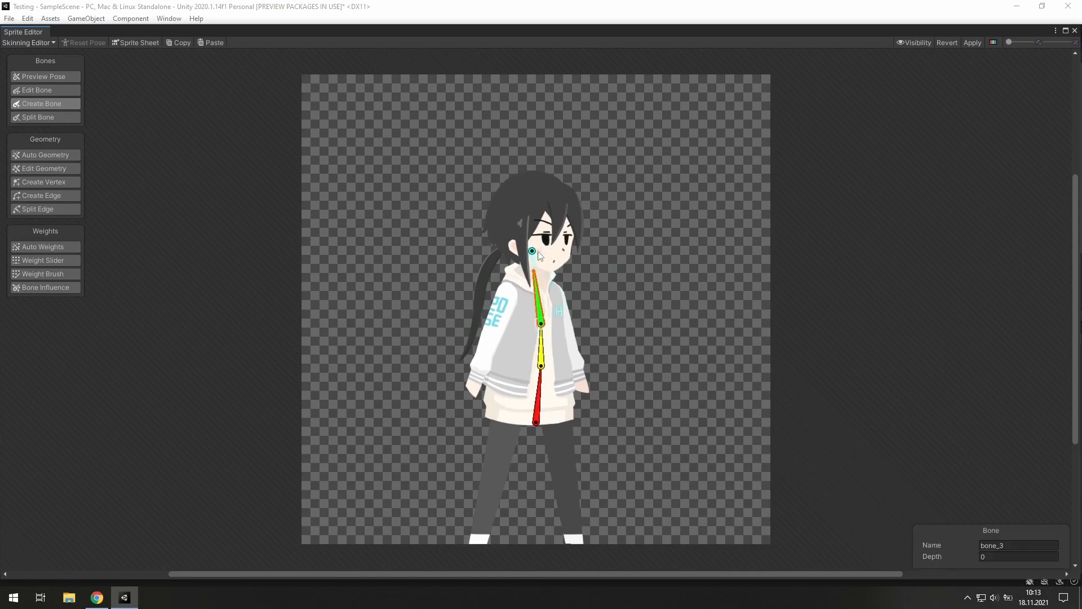
left_click(532, 251)
left_click(567, 251)
Create one bone each for the side hair, front hair and ponytail, parenting the side and front hair bones to the head bone
left_click(541, 252)
left_click(520, 214)
left_click(526, 279)
left_click(548, 251)
left_click(568, 200)
left_click(568, 241)
left_click(543, 252)
left_click(498, 249)
left_click(463, 357)
Create a two-bone chain from shoulder to hand for each arm, branching from bone_3
left_click(506, 287)
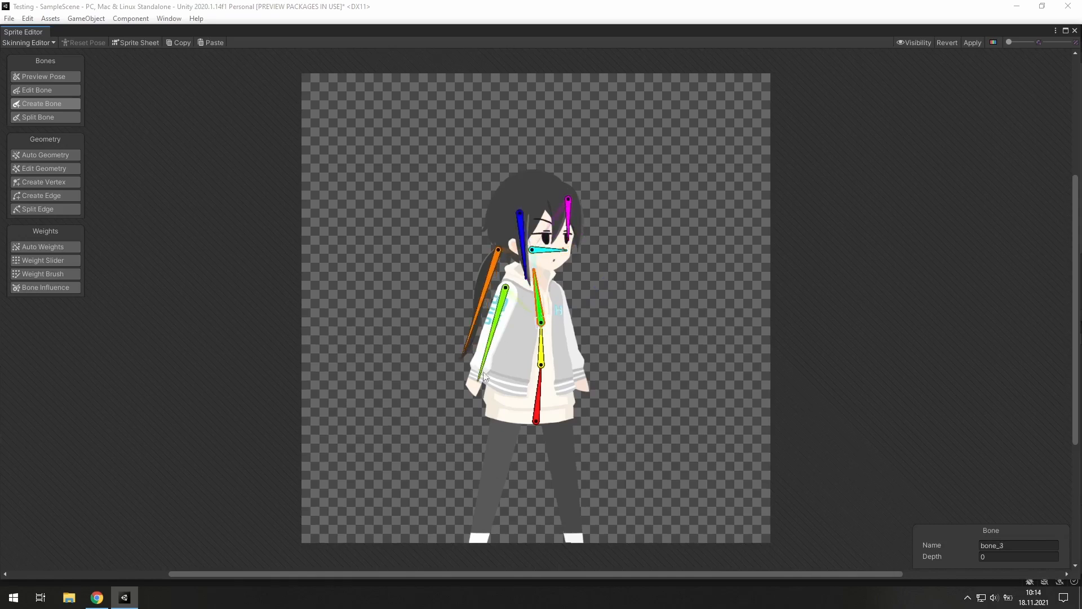
left_click(491, 331)
left_click(474, 389)
left_click(559, 287)
left_click(569, 339)
left_click(581, 386)
Create a two-bone chain from hip to foot for each leg, branching from bone_1, and apply the skeleton
left_click(555, 407)
left_click(563, 466)
left_click(575, 537)
left_click(536, 420)
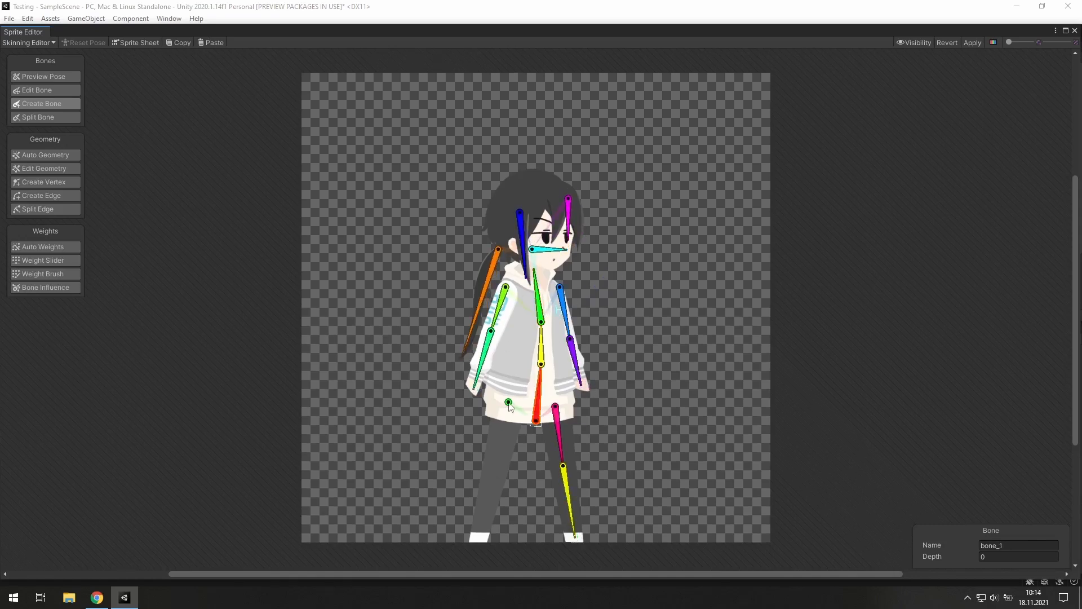
left_click(509, 402)
left_click(495, 470)
left_click(478, 542)
left_click(536, 420)
left_click(972, 44)
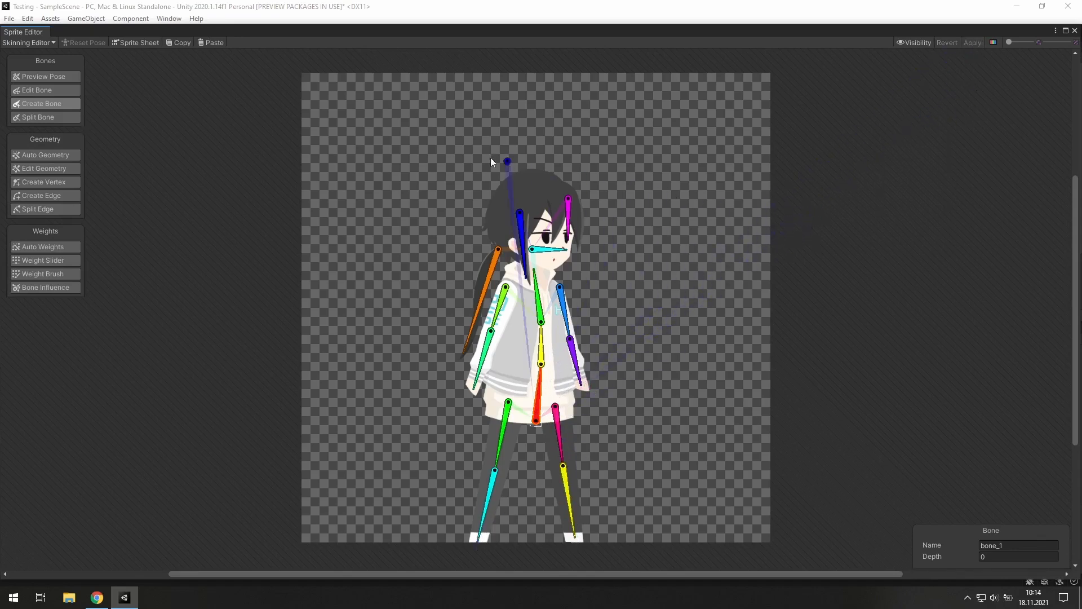
Lower the Outline Detail in Auto Geometry and generate automatic weights for all sprites with Associate Bones enabled
left_click(56, 154)
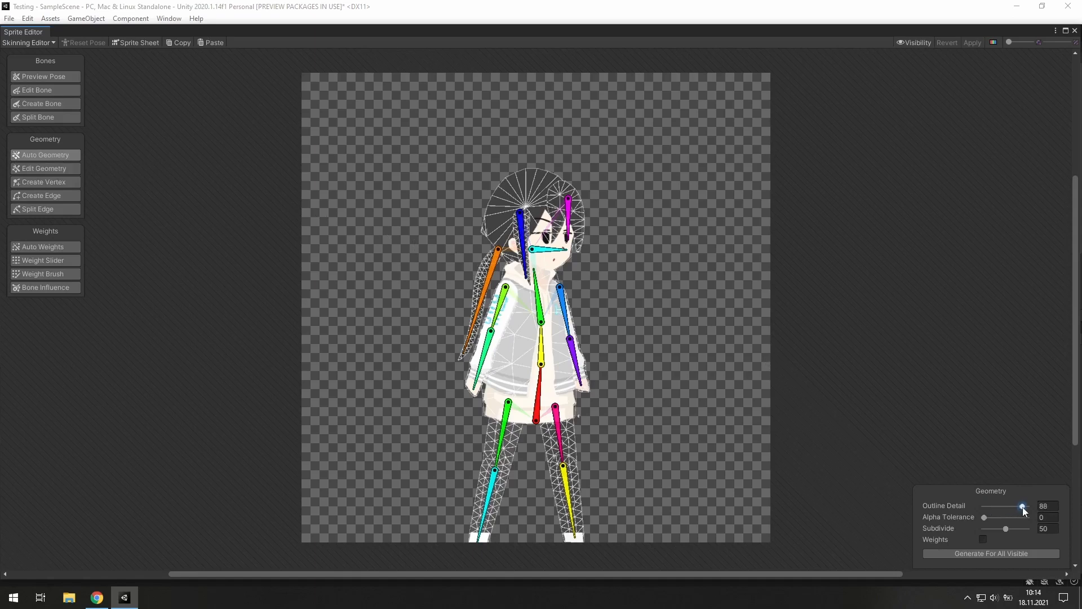
left_click_drag(1023, 507, 996, 511)
left_click(72, 248)
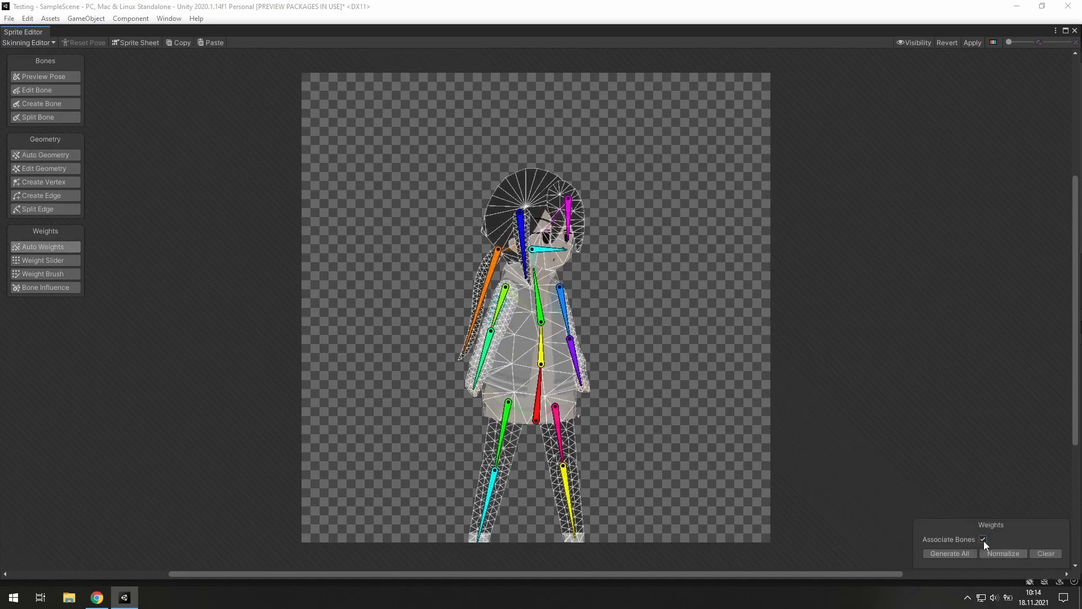
left_click(964, 553)
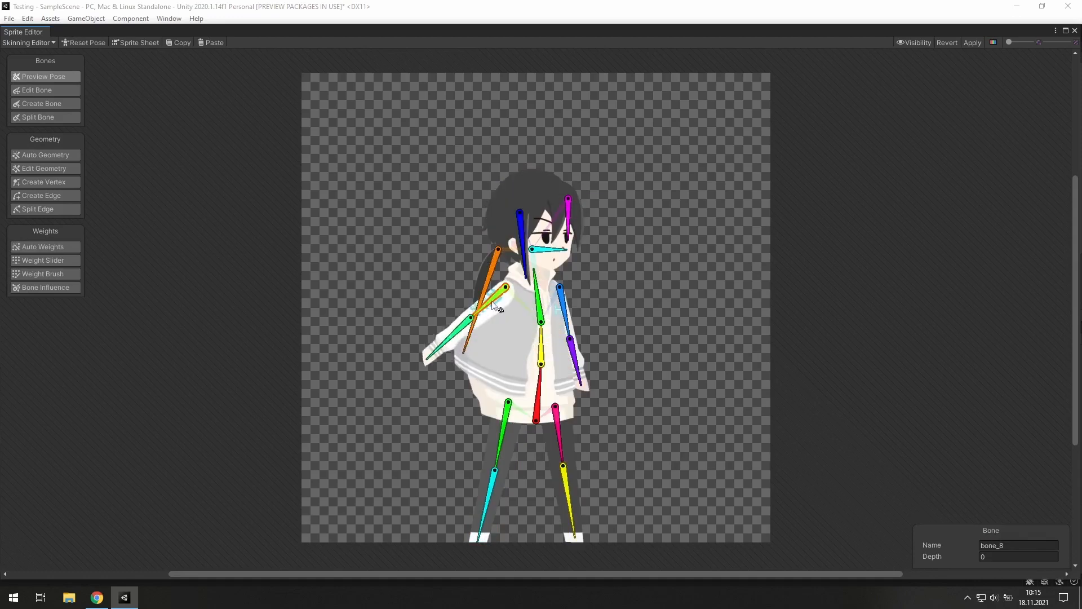
Preview the skinning by rotating the upper arm bone bone_8 and reset the pose
left_click_drag(491, 302, 483, 273)
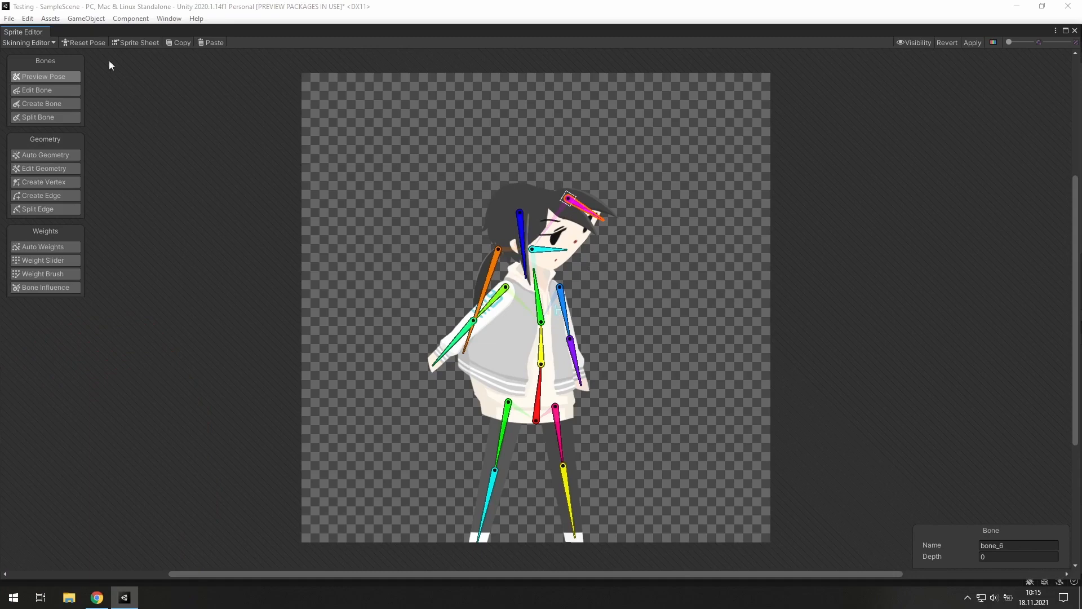
left_click(93, 44)
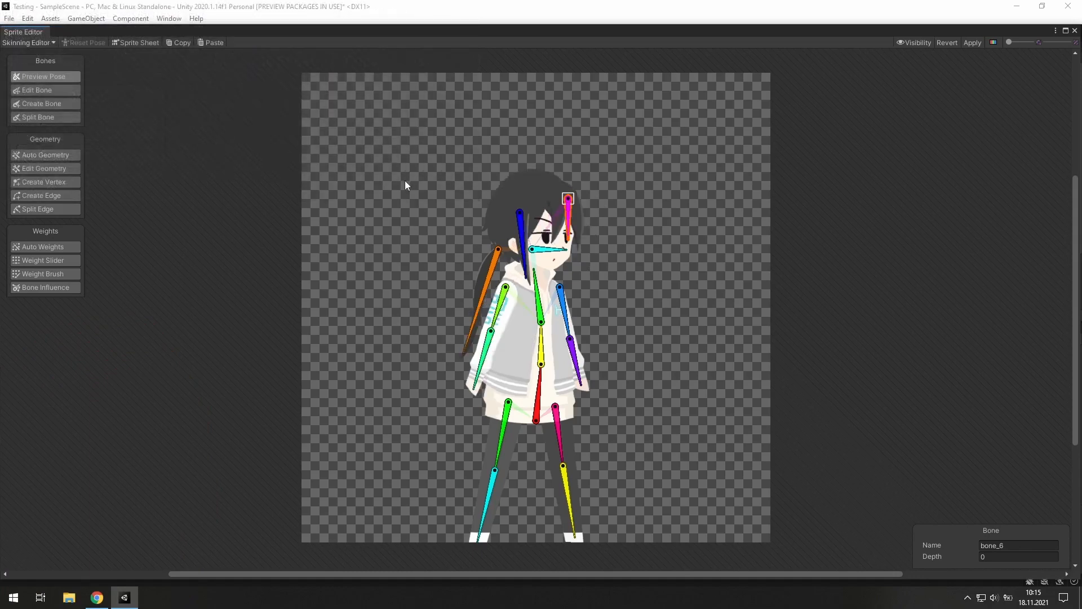
Examine the bone influences on the hair front sprite and the weight distribution around the knees
left_click(57, 288)
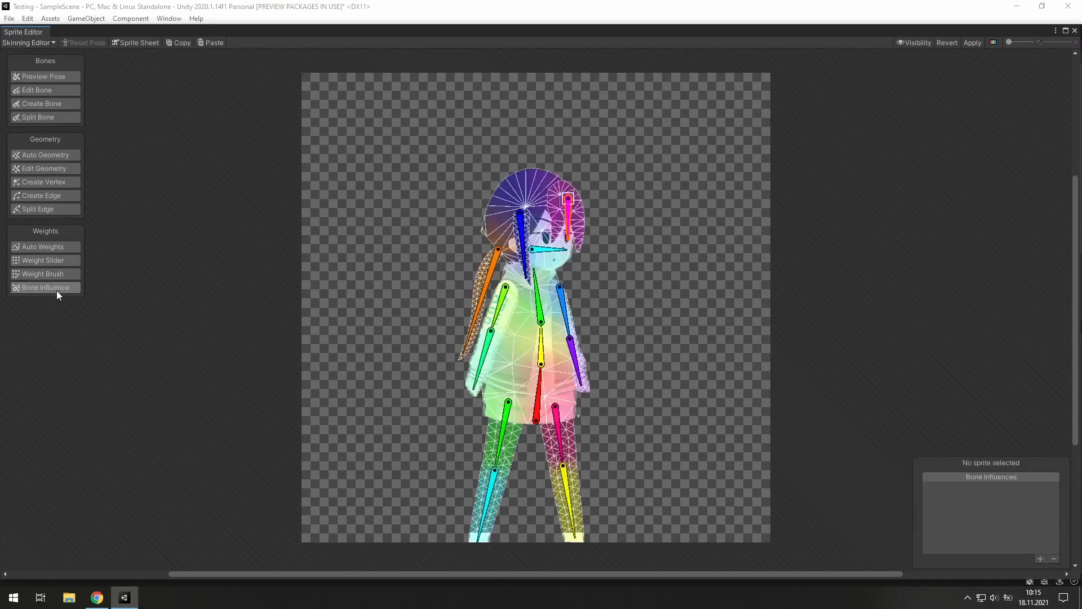
left_click(571, 210)
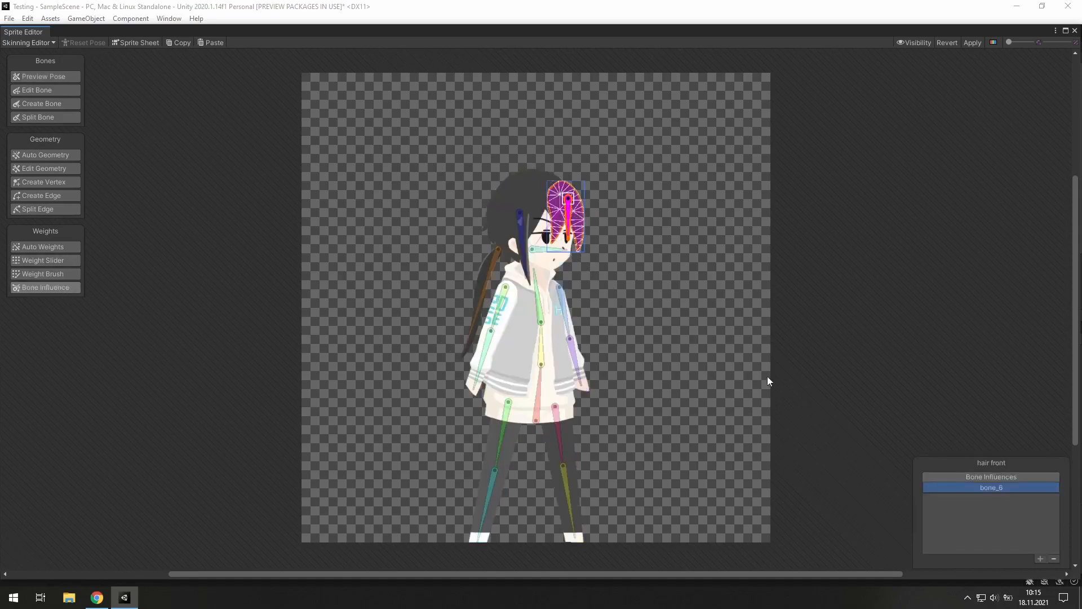
left_click(882, 423)
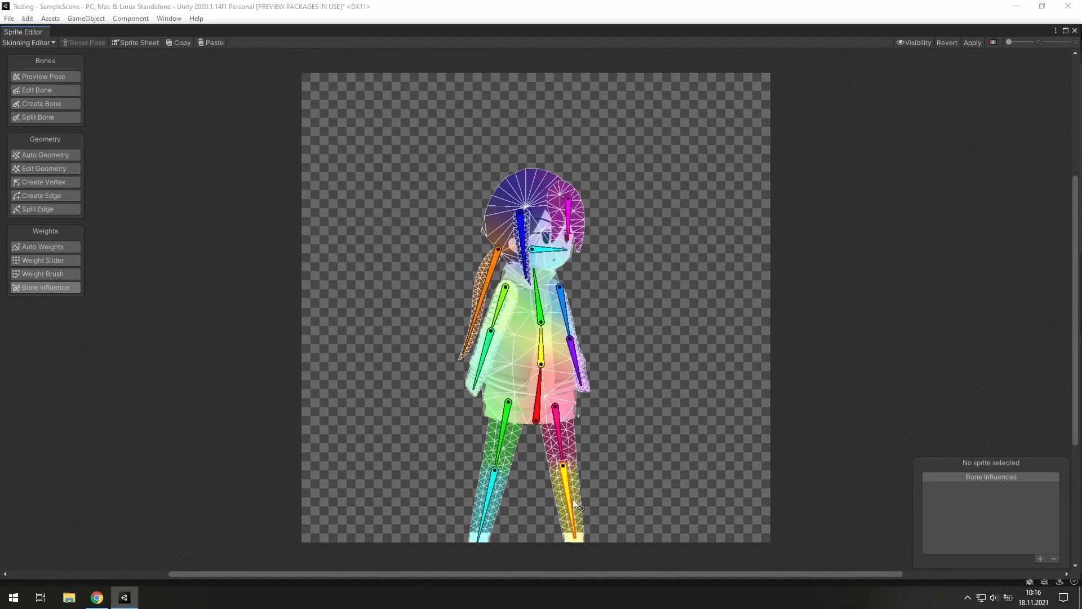
scroll(593, 478, "up", 10)
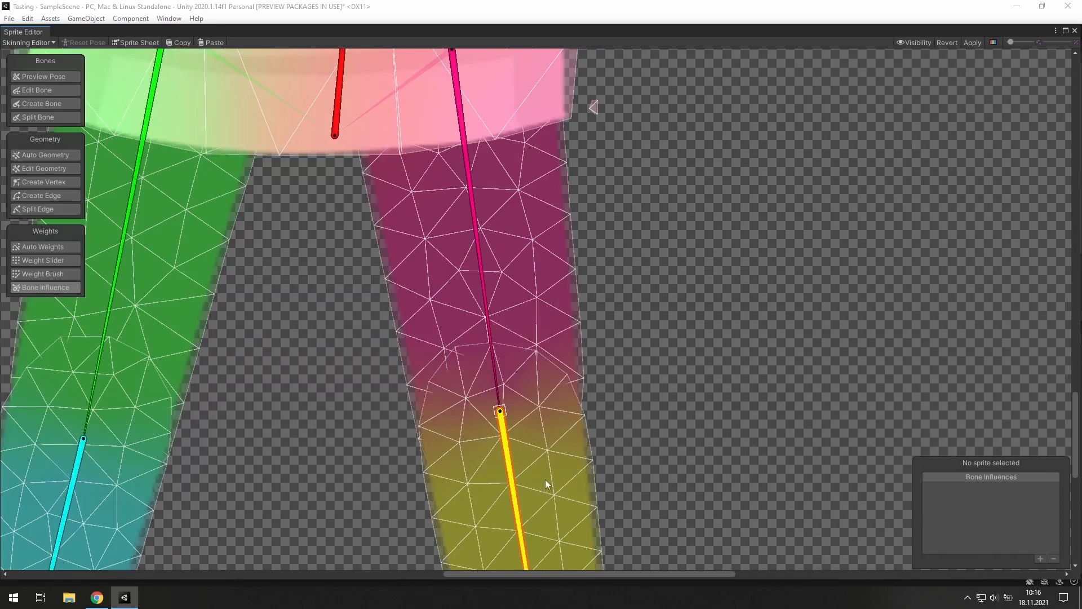
Rotate the back leg's lower and upper bones to check how the mesh deforms around the knee
middle_click_drag(565, 319, 552, 262)
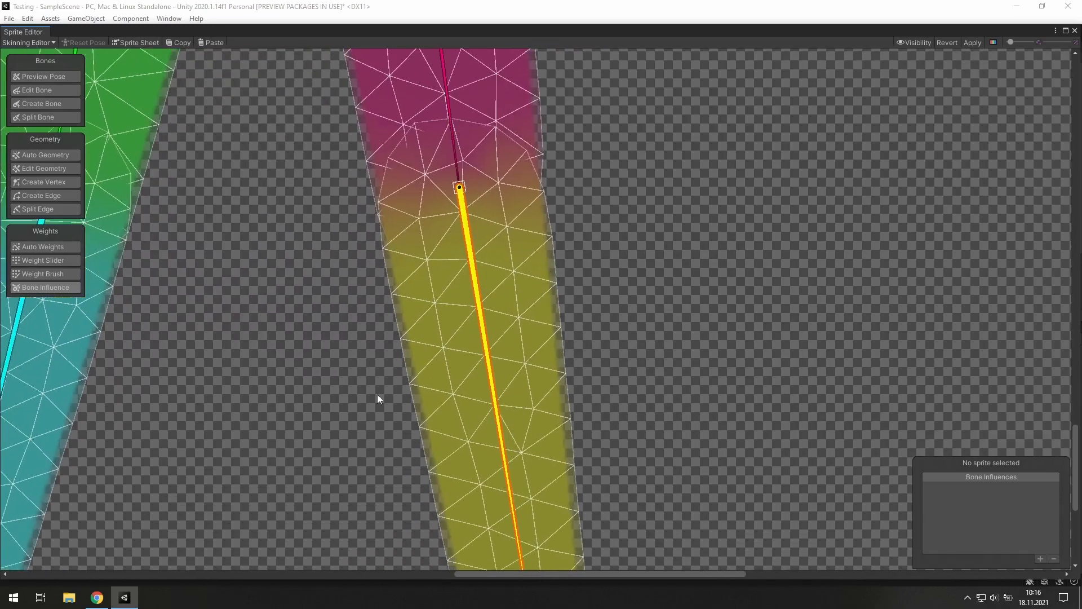
mouse_move(488, 384)
left_mouse_down()
mouse_move(532, 353)
mouse_move(475, 379)
left_mouse_up()
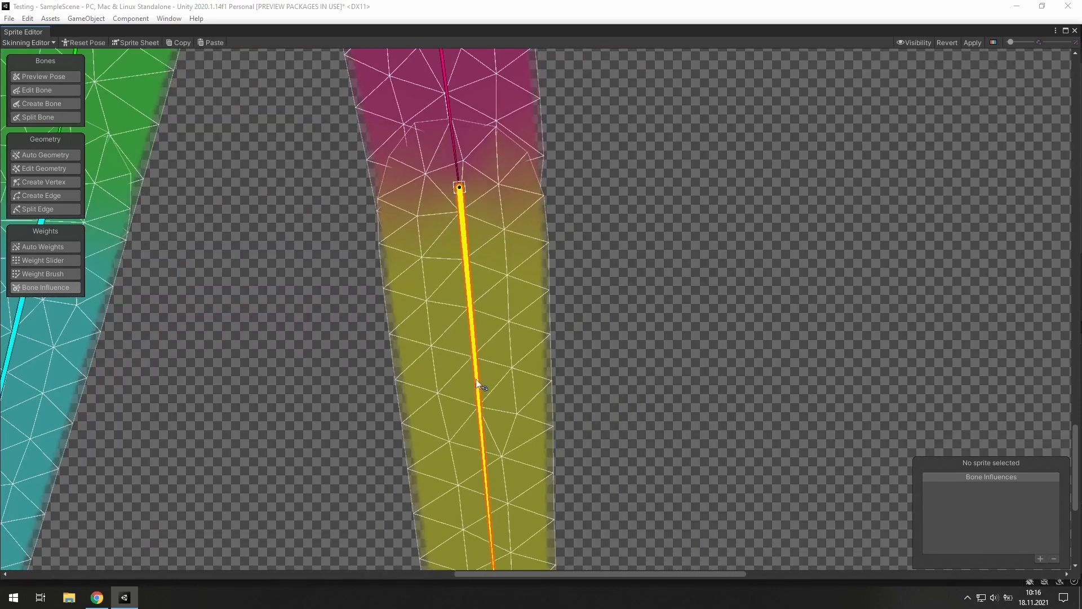
middle_click_drag(552, 206, 561, 401)
left_click(448, 277)
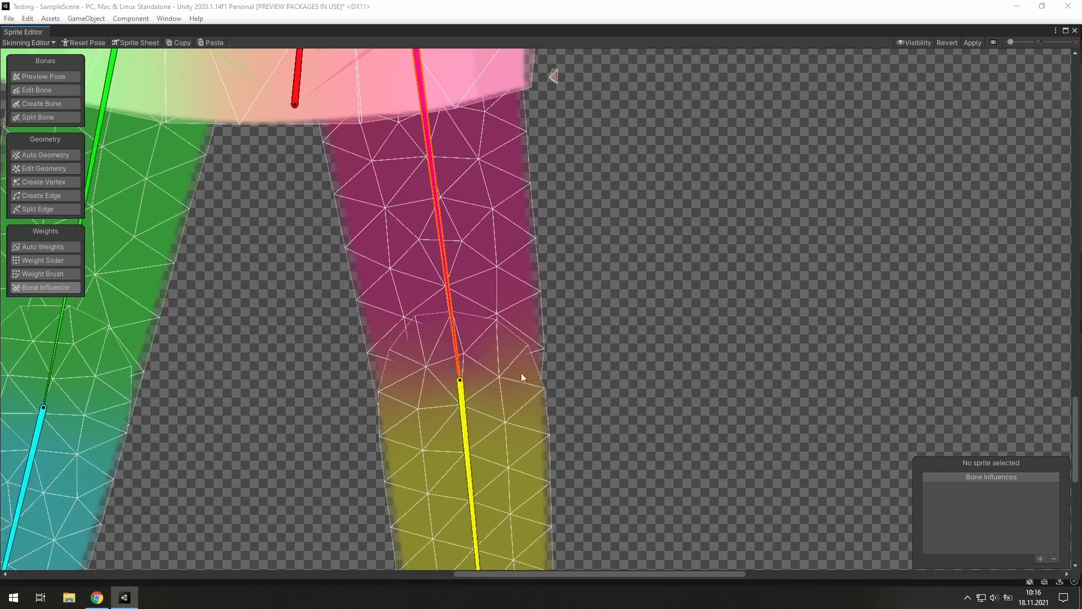
left_click_drag(461, 425, 664, 350)
left_click(665, 349)
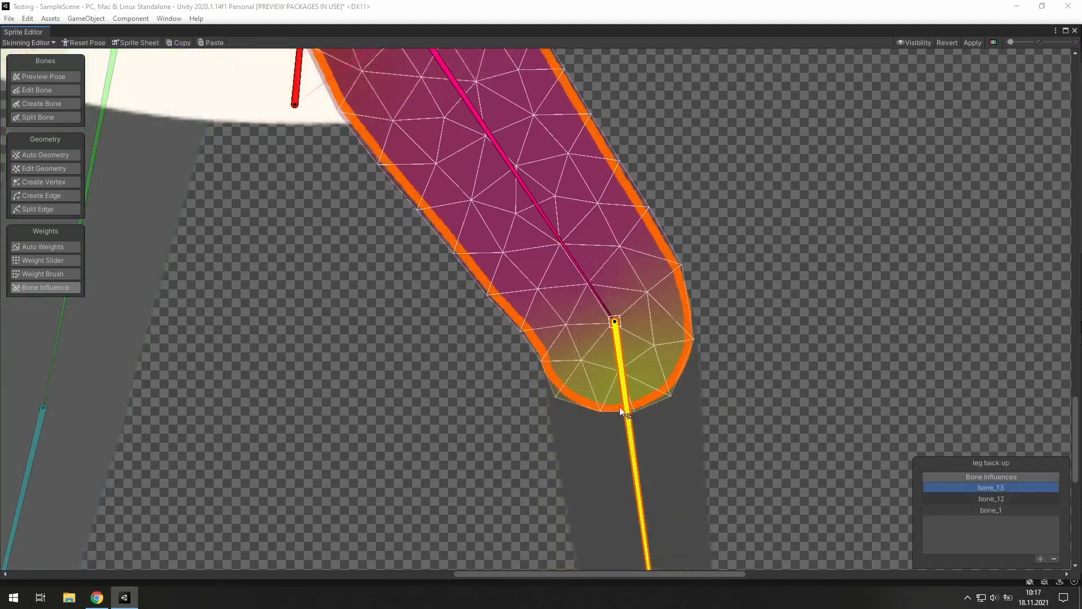
Remove bone_13 from the leg back up sprite's bone influences and rotate the lower leg bone to test the knee
left_click(1054, 558)
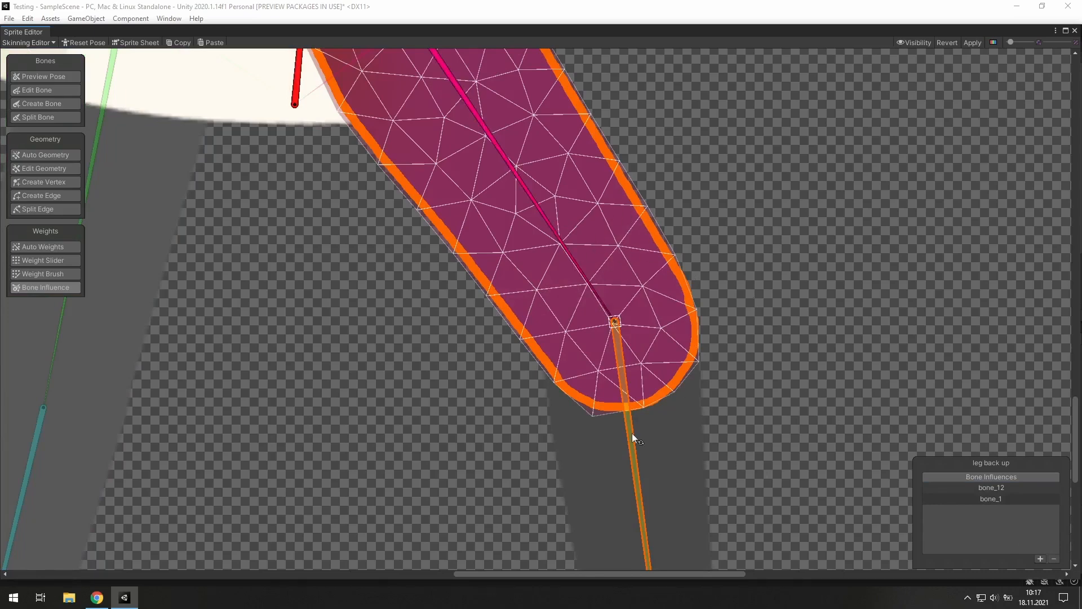
left_click(525, 418)
left_click_drag(634, 464, 760, 202)
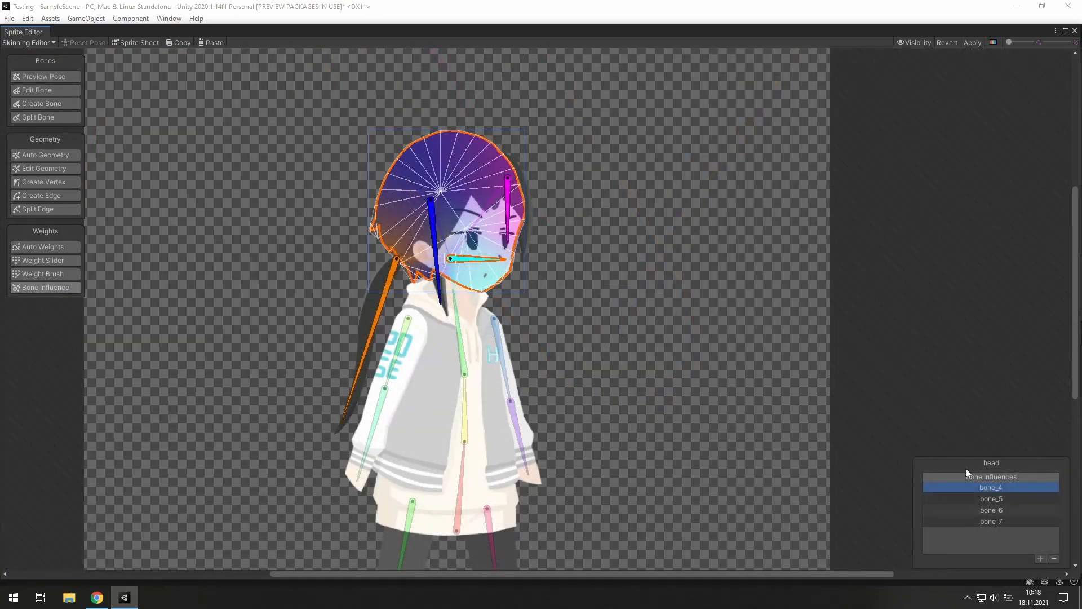
Remove bone_5, bone_6 and bone_7 from the head sprite's bone influences, keeping only bone_4
left_click(513, 209)
left_click(483, 259)
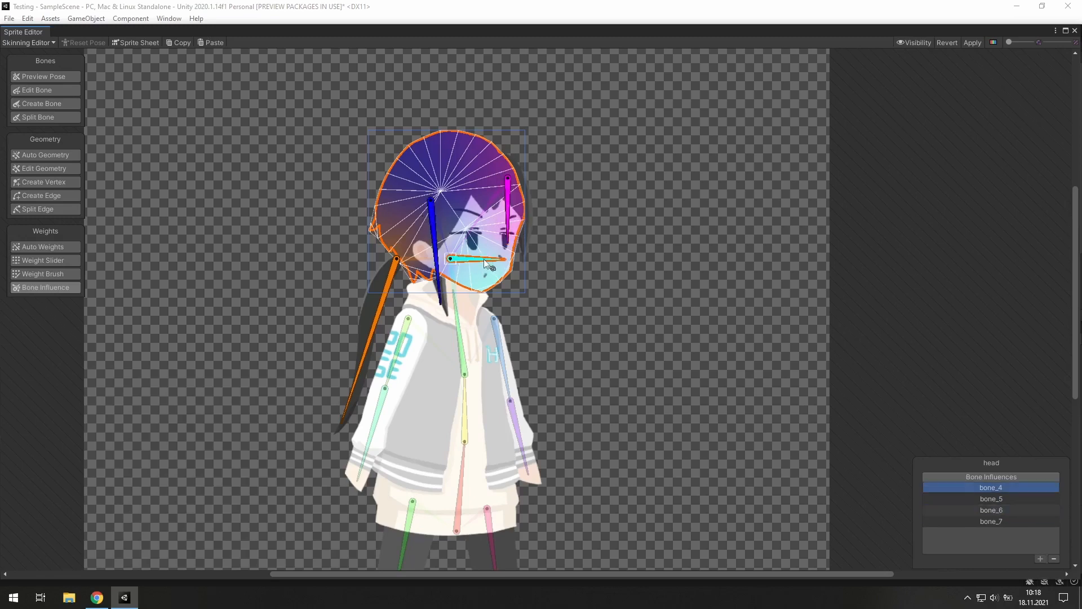
left_click(1000, 499)
left_click(1053, 558)
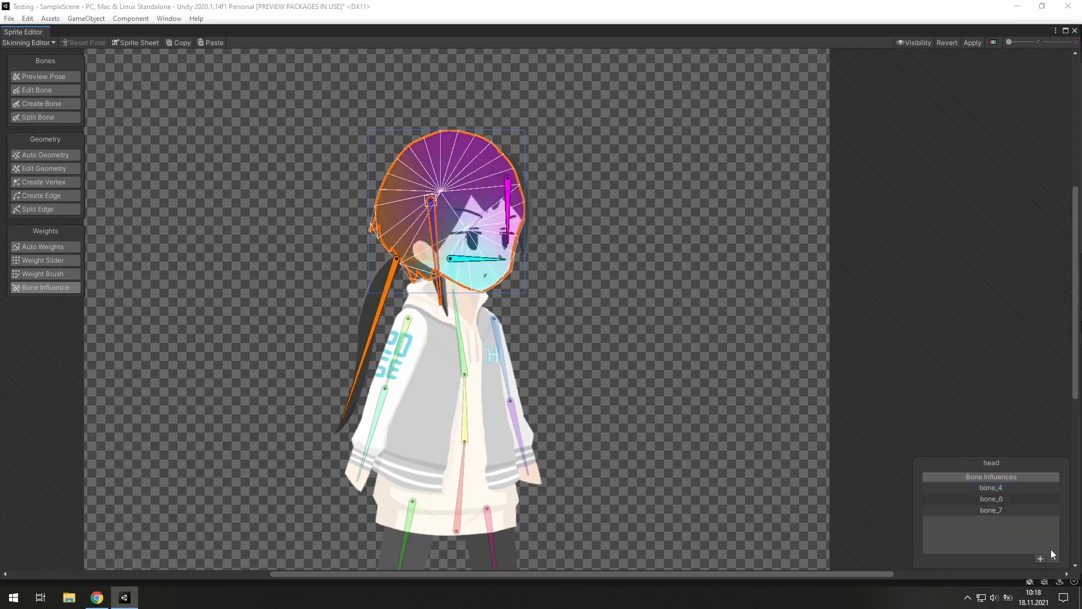
left_click(1009, 505)
left_click(1053, 559)
left_click(1014, 500)
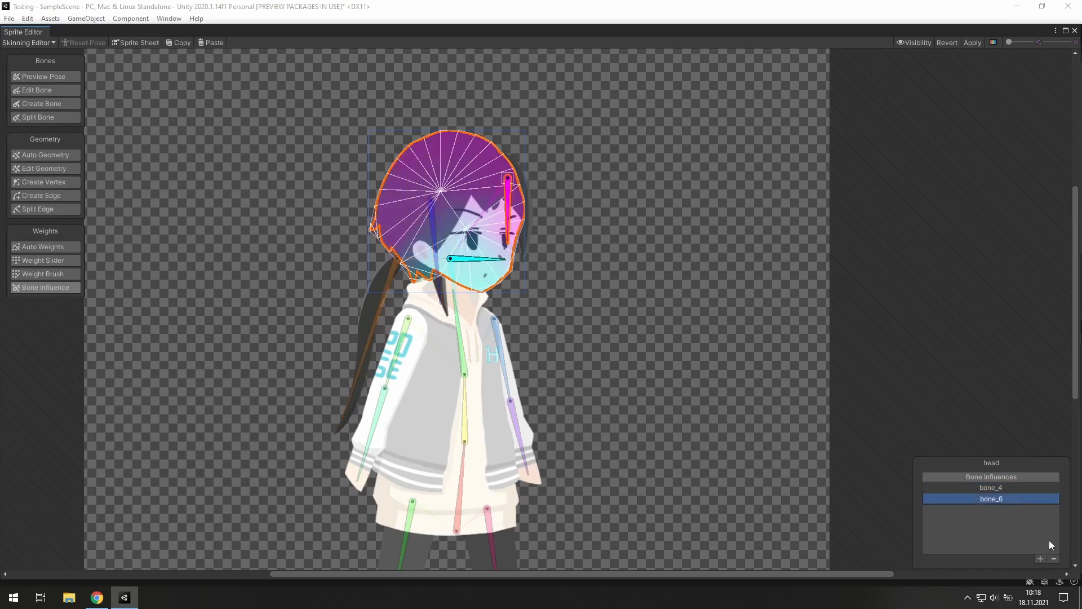
left_click(1053, 558)
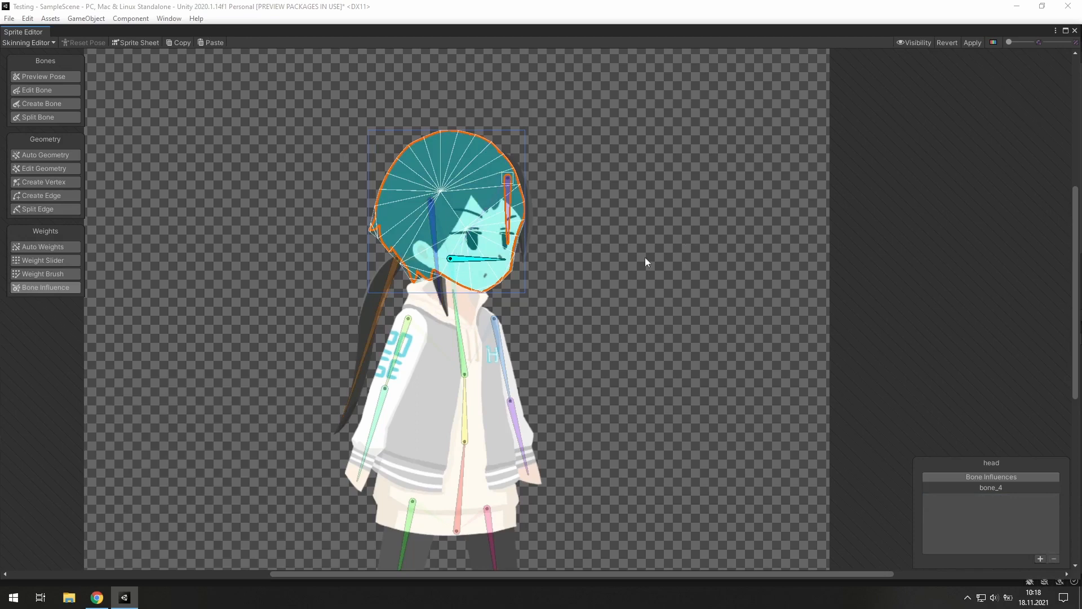
Examine the bone influences of the upper arm sprites
left_click(381, 312)
left_click(496, 215)
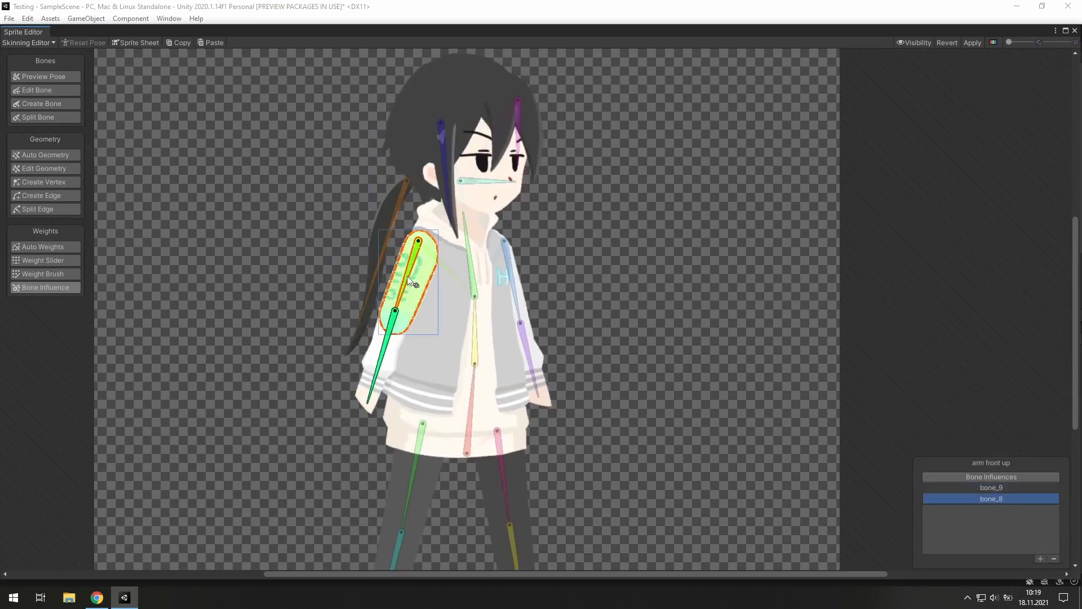
left_click(505, 279)
left_click(1013, 501)
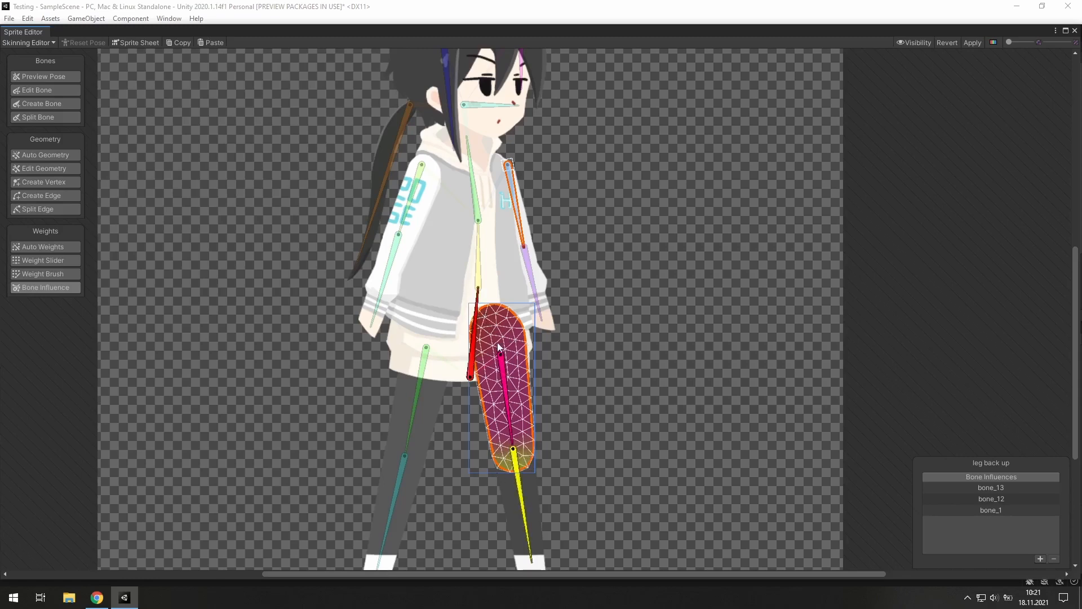
Remove bone_1 from the leg back up sprite's influences and swing bone_12 to preview the thigh's movement
left_click_drag(508, 423, 510, 358)
left_click(991, 510)
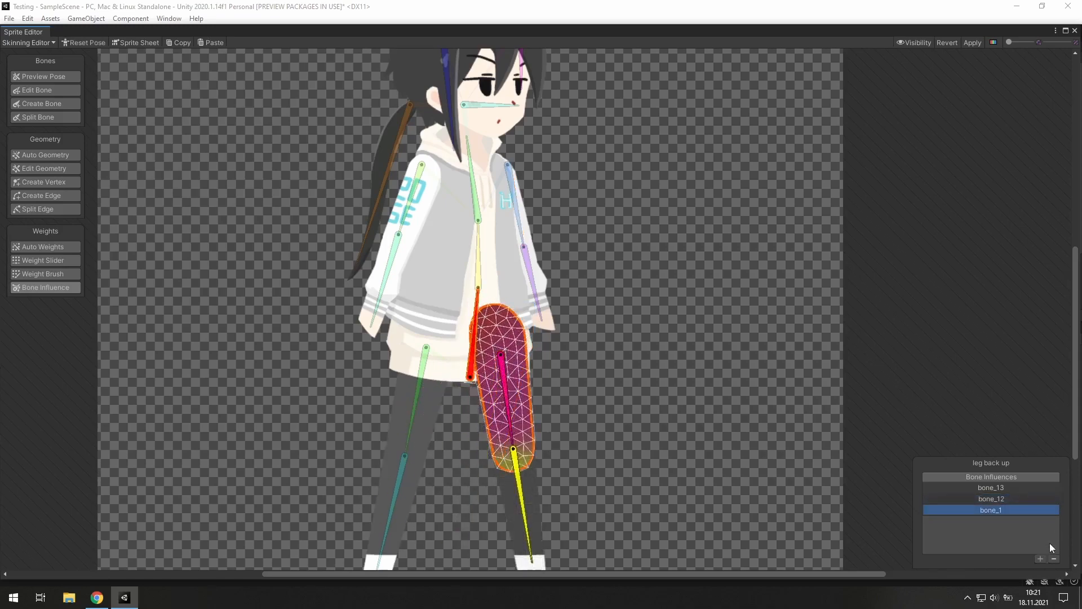
left_click(1053, 558)
left_click_drag(504, 402, 468, 370)
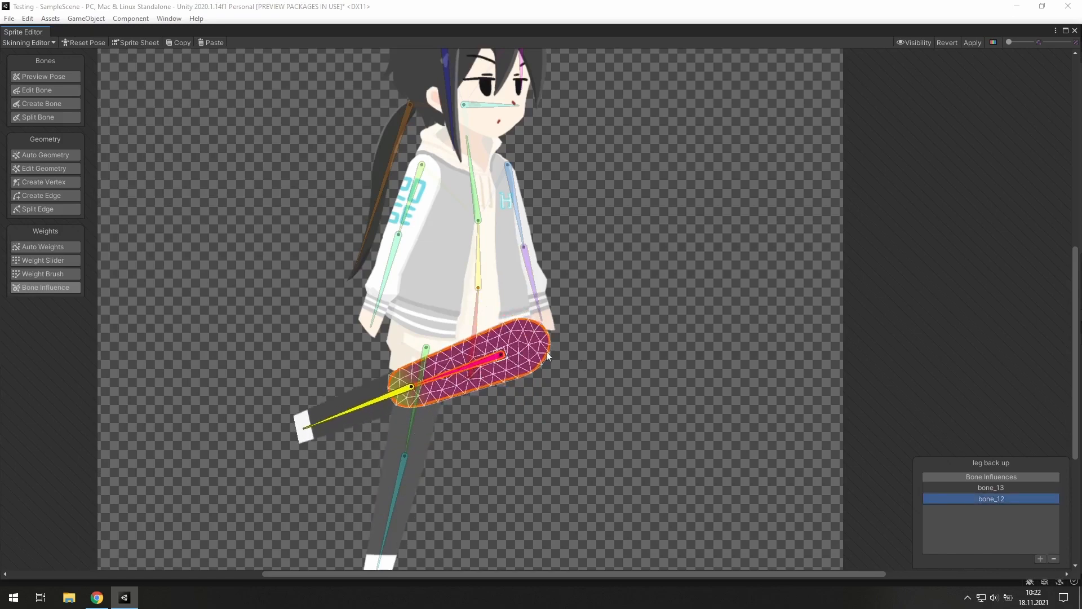
left_click(44, 75)
left_click_drag(463, 356, 511, 306)
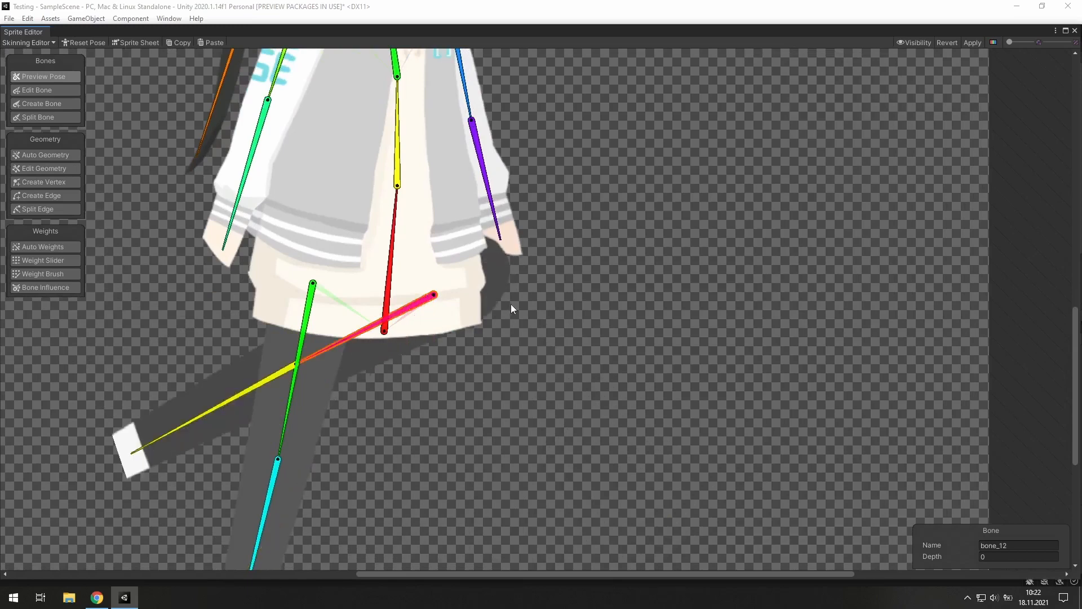
Undo the pose preview and the removal of bone_1, and rotate the back thigh bone for comparison
left_click(511, 306)
key("ctrl+z")
key("ctrl+z")
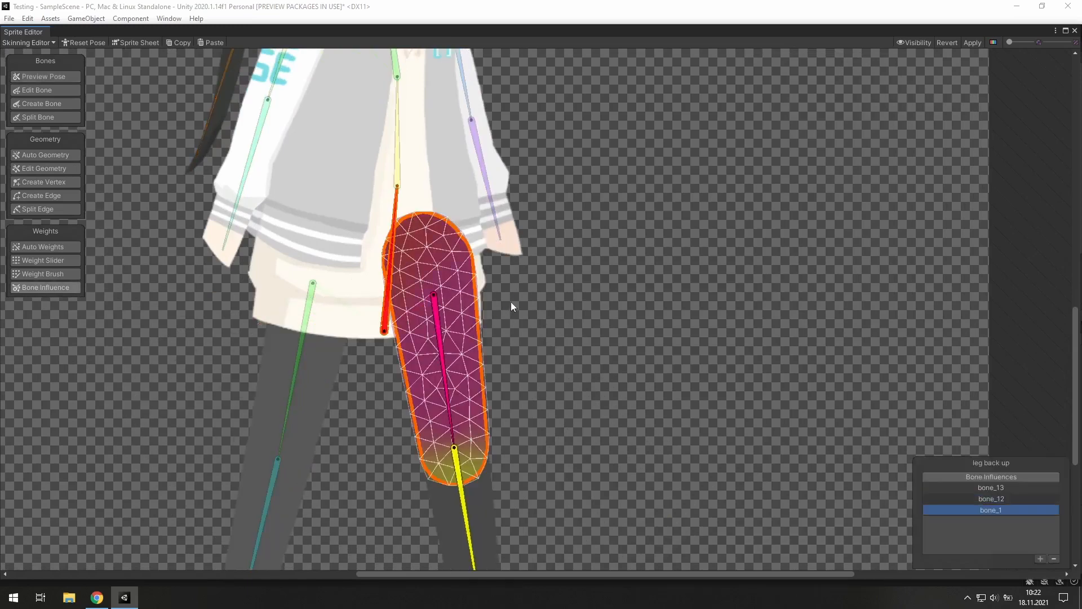
left_click_drag(438, 361, 357, 336)
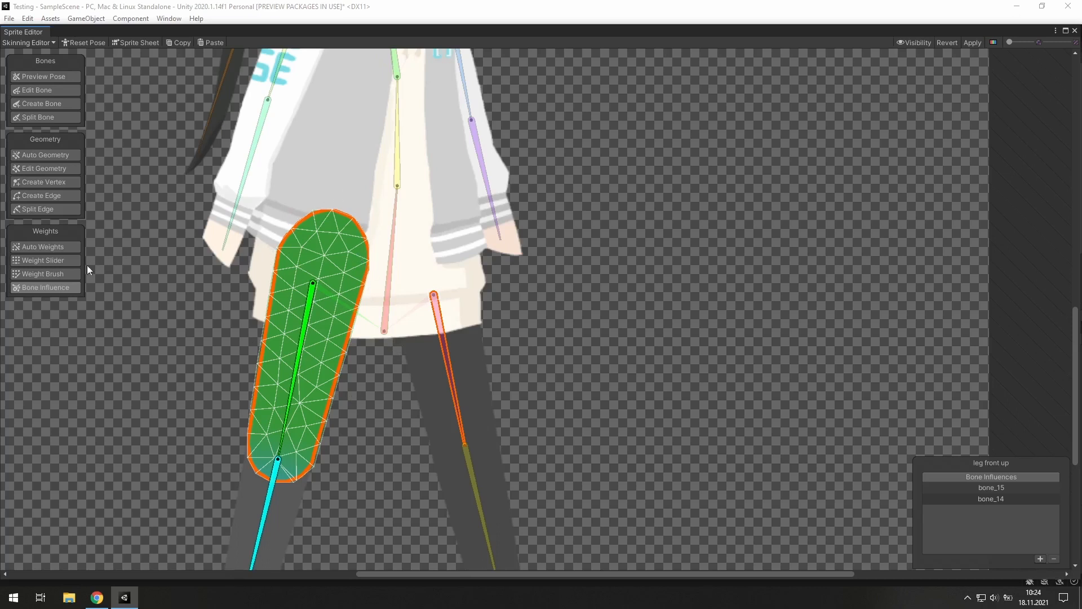
Paint bone_1 weight onto the top of the leg front up sprite with the Weight Brush, reset the test pose and apply
left_click(65, 274)
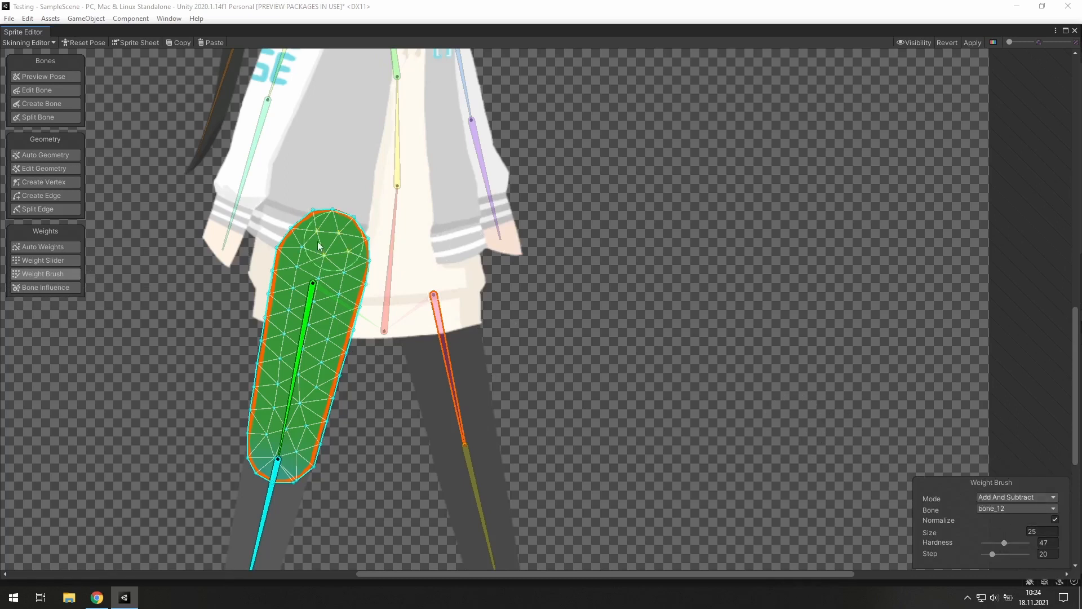
left_click(390, 276)
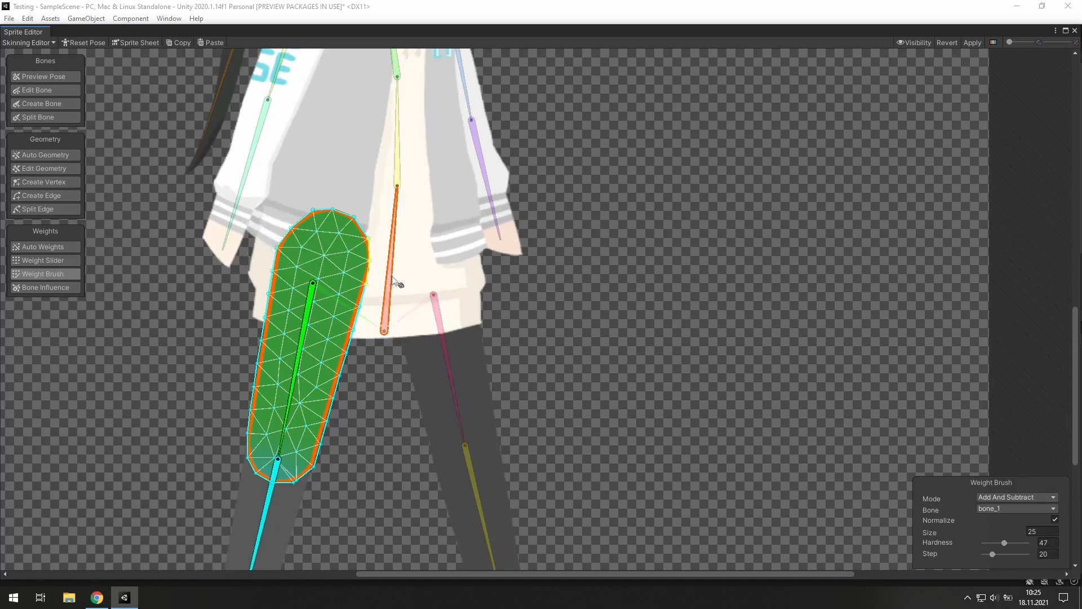
mouse_move(299, 239)
left_mouse_down()
mouse_move(347, 243)
mouse_move(355, 258)
mouse_move(324, 266)
mouse_move(318, 246)
left_mouse_up()
mouse_move(299, 372)
left_mouse_down()
mouse_move(324, 374)
mouse_move(231, 352)
mouse_move(243, 364)
mouse_move(383, 372)
mouse_move(286, 365)
left_mouse_up()
left_click(82, 43)
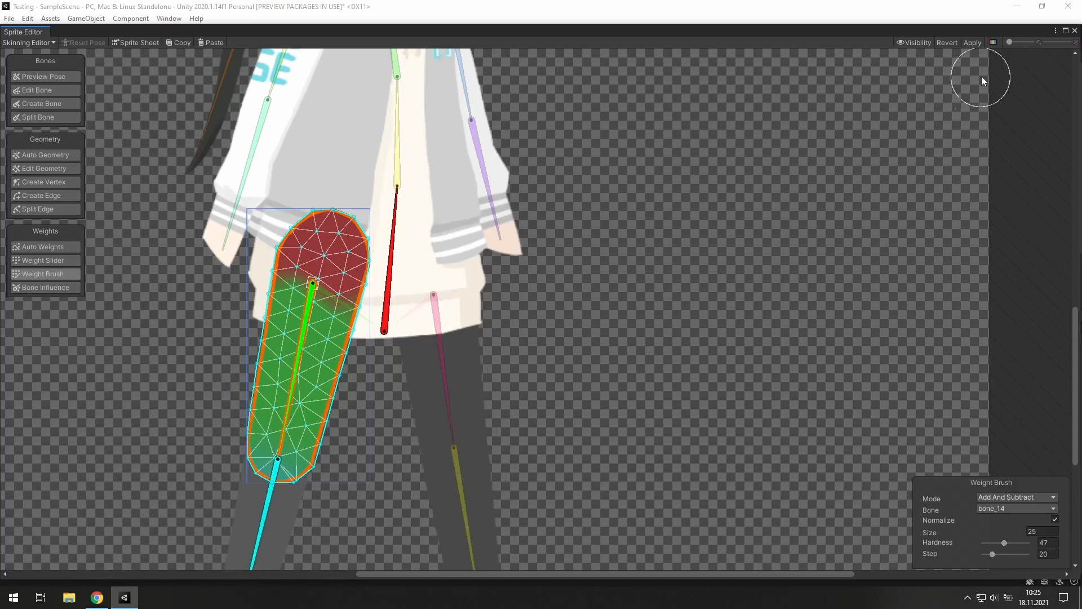
left_click(971, 43)
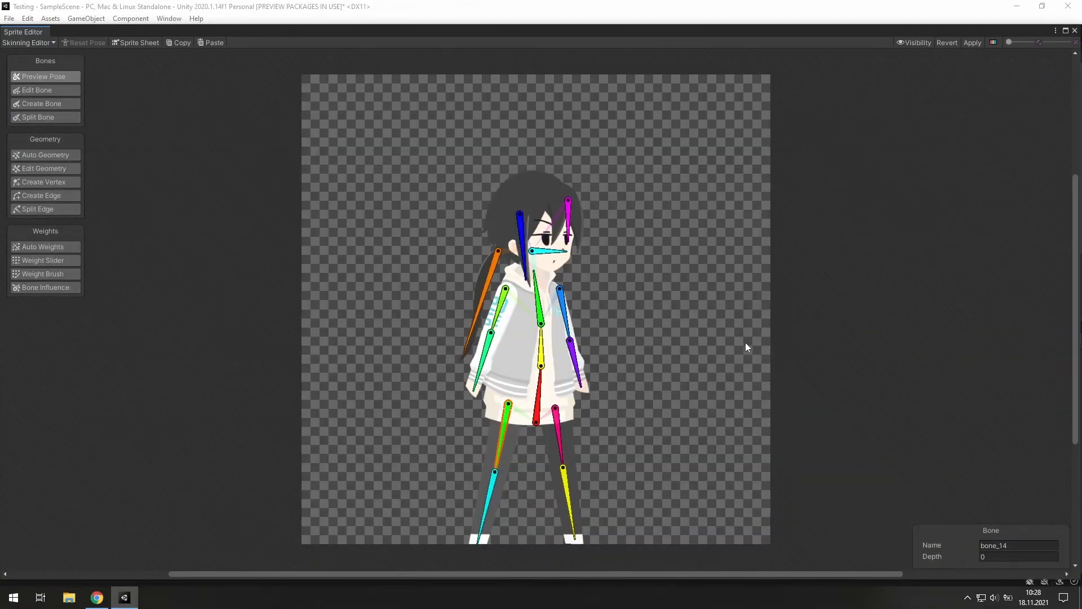
Select the root bone at the hips and open its name for editing
left_click(543, 389)
left_click_drag(1026, 544, 992, 545)
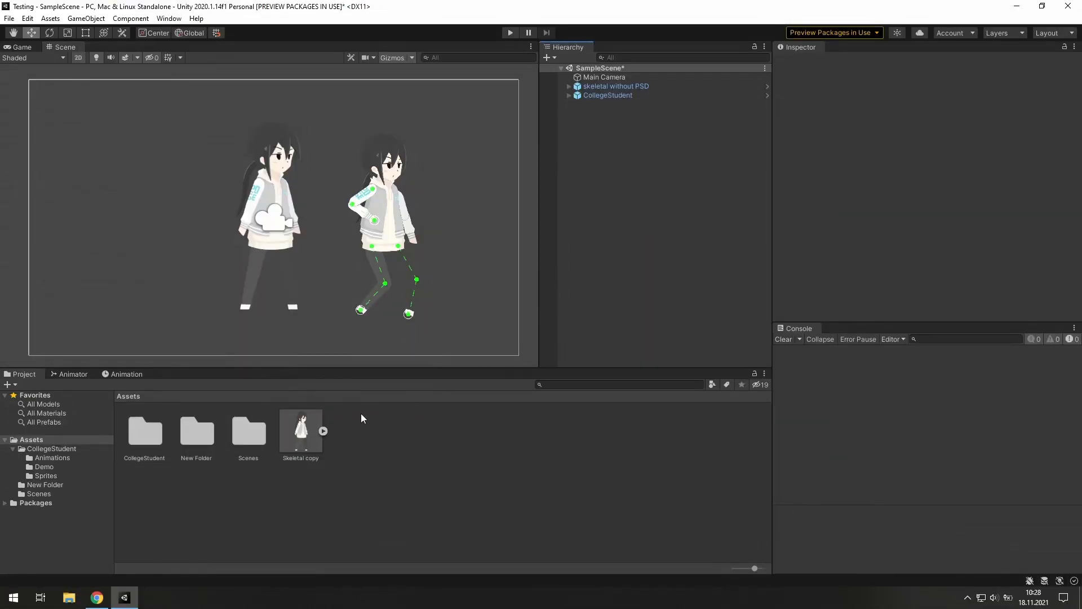
Add Skeletal copy to the scene at X position -2.68 and rotate its bone_12 to -152.847 on Z
left_click_drag(304, 435, 600, 266)
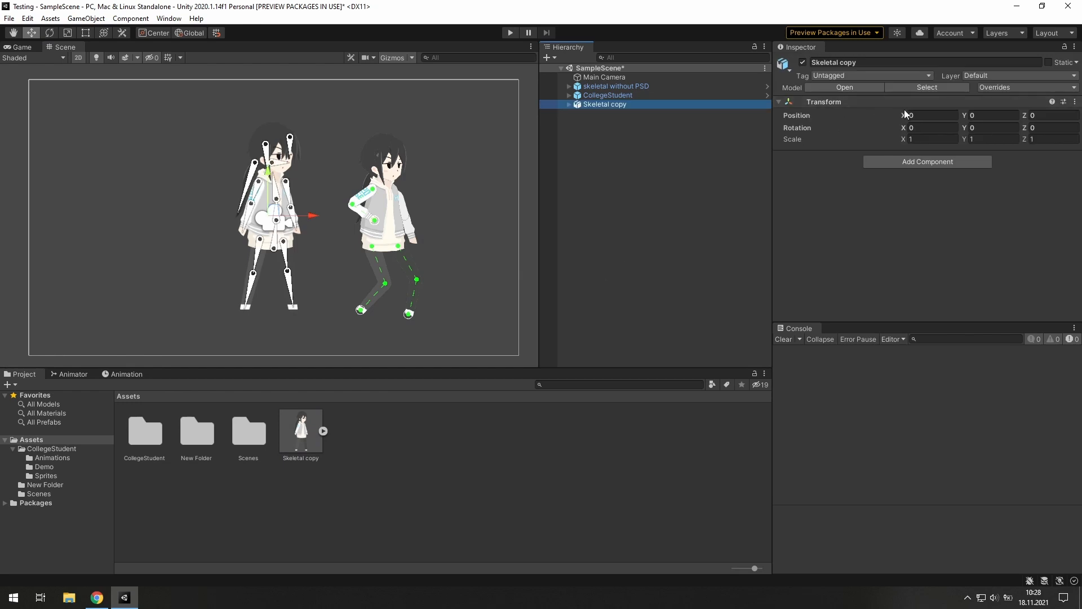
left_click_drag(902, 113, 851, 114)
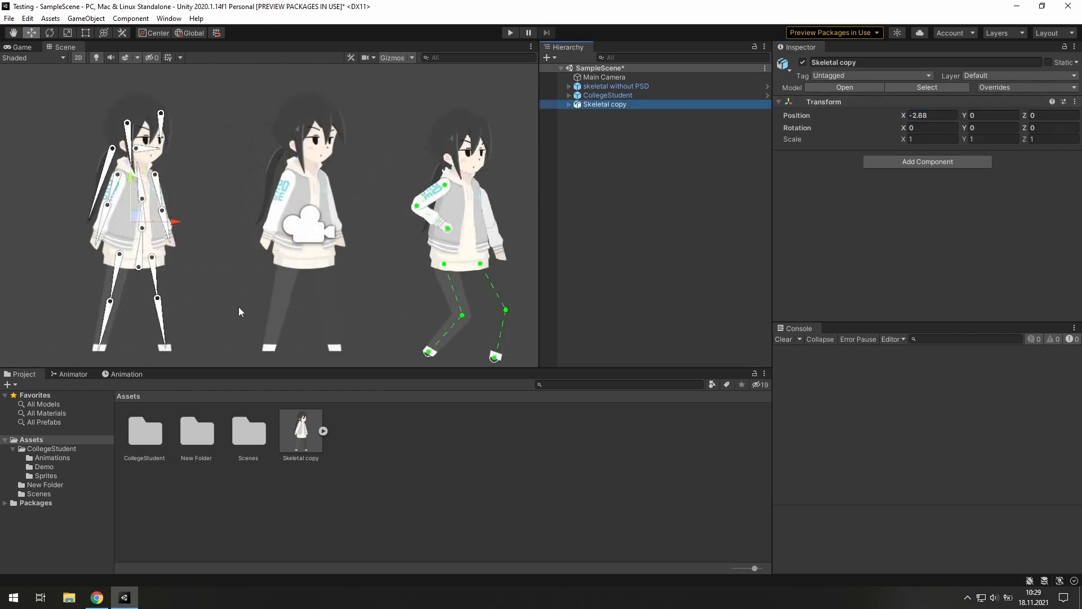
mouse_move(158, 289)
left_mouse_down()
mouse_move(172, 299)
mouse_move(195, 261)
mouse_move(221, 259)
mouse_move(206, 283)
mouse_move(174, 268)
mouse_move(162, 278)
mouse_move(166, 310)
mouse_move(175, 305)
mouse_move(161, 284)
left_mouse_up()
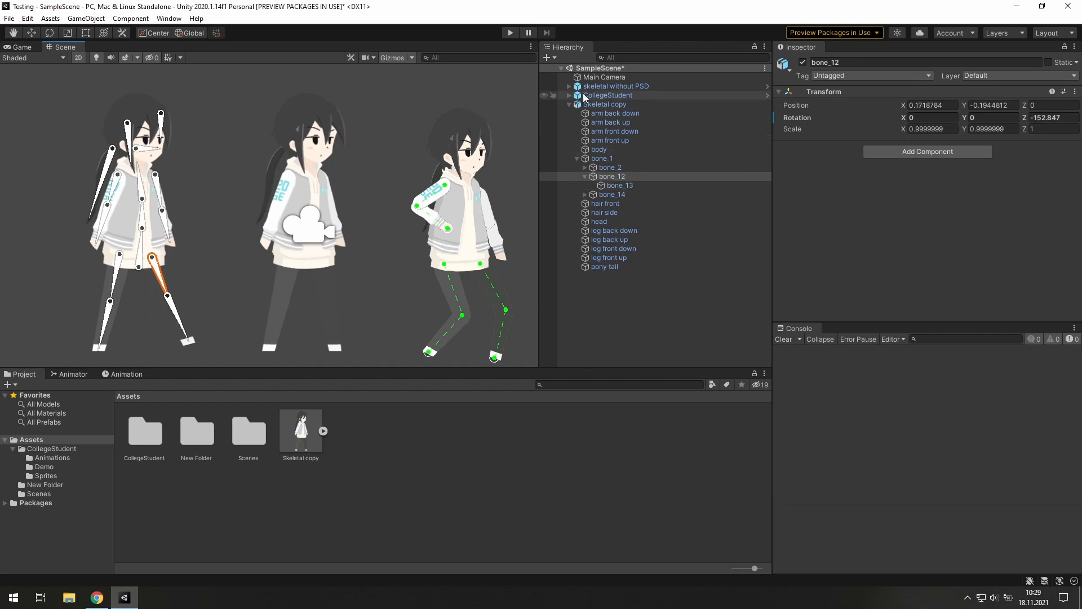
left_click(569, 104)
Open the CollegeStudent character's Idle animation clip and scrub through its timeline
left_click(607, 96)
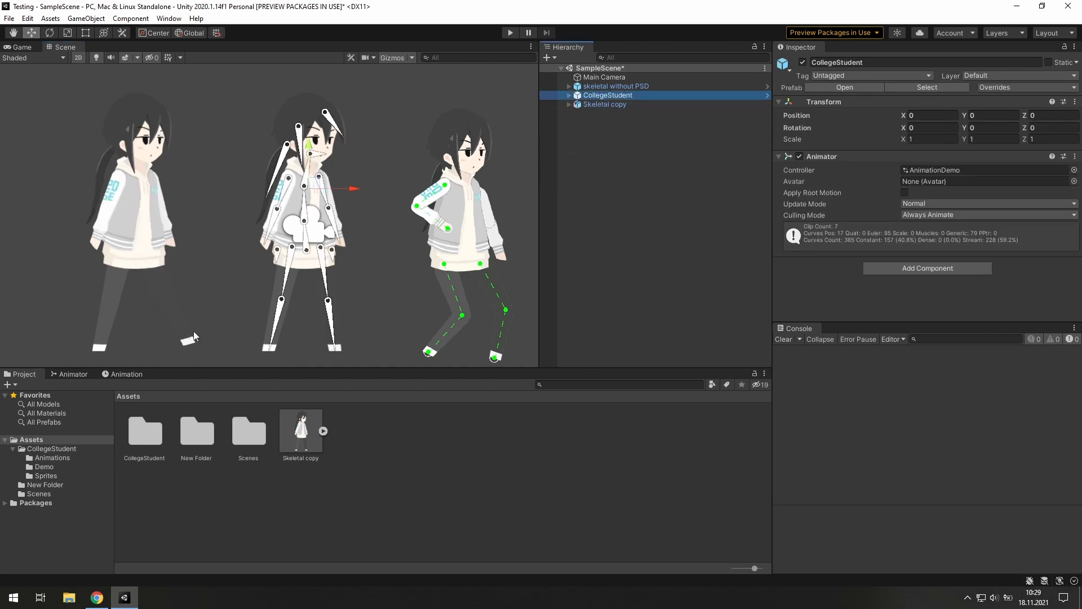
left_click(90, 374)
left_click(116, 374)
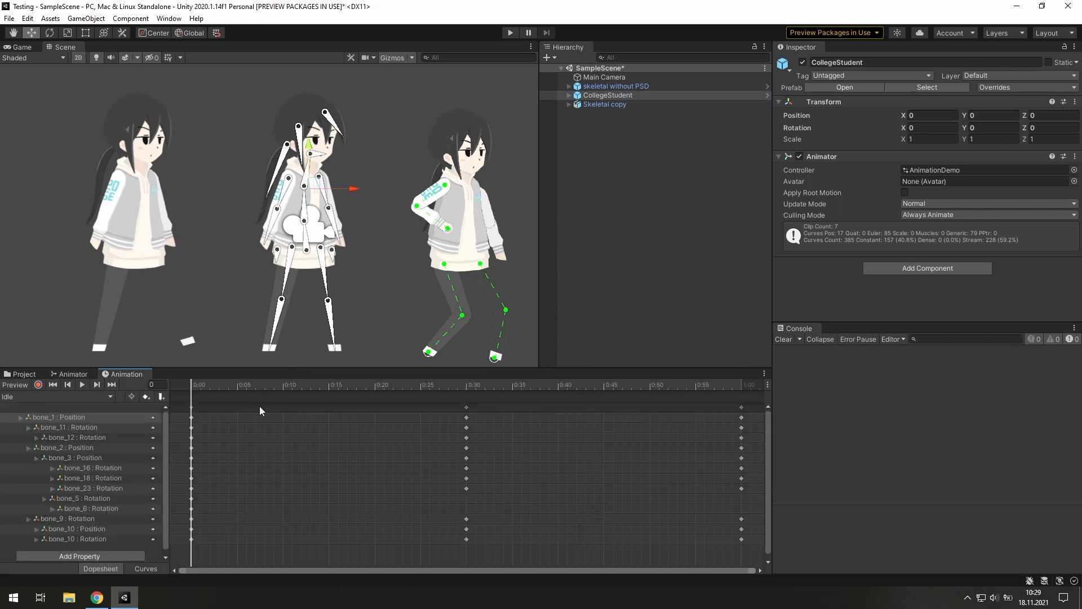
left_click_drag(193, 384, 100, 407)
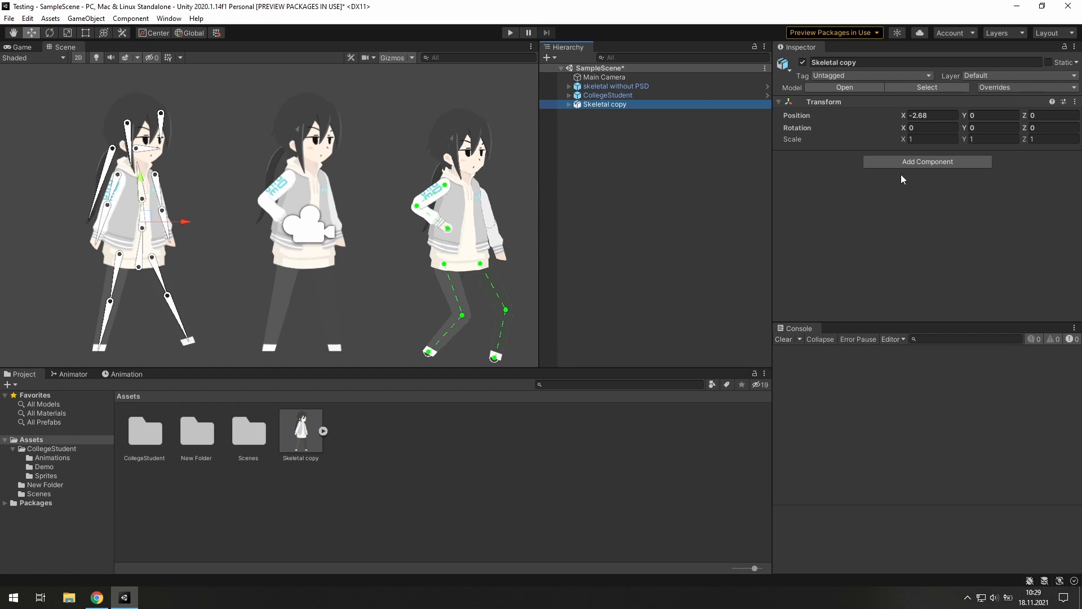
Add an IK Manager 2D component to Skeletal copy and create a Limb solver in it
left_click(911, 163)
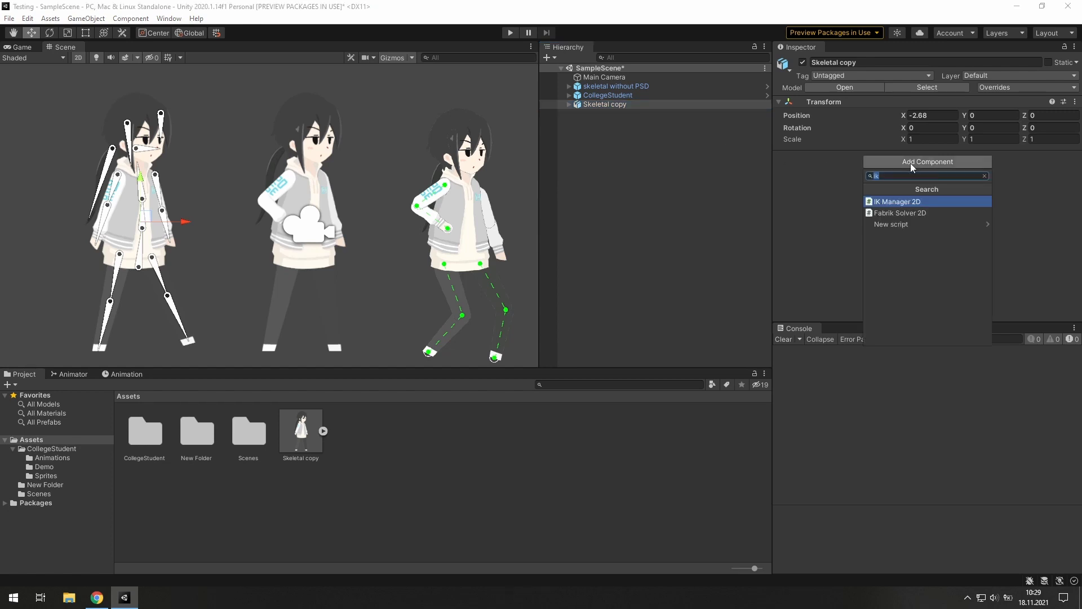
left_click(903, 202)
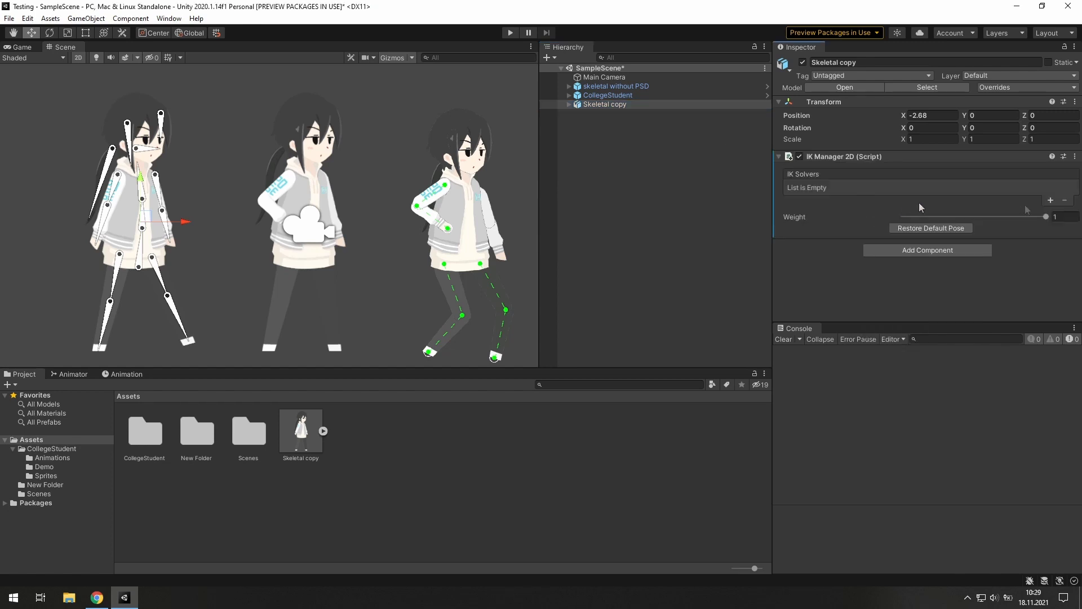
left_click(1051, 200)
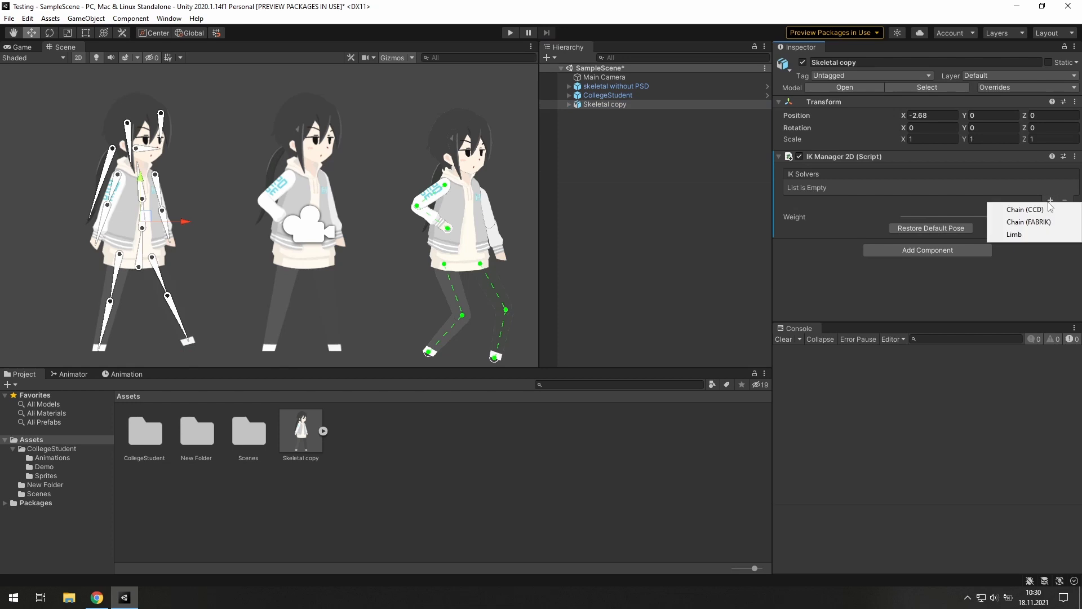
left_click(1018, 234)
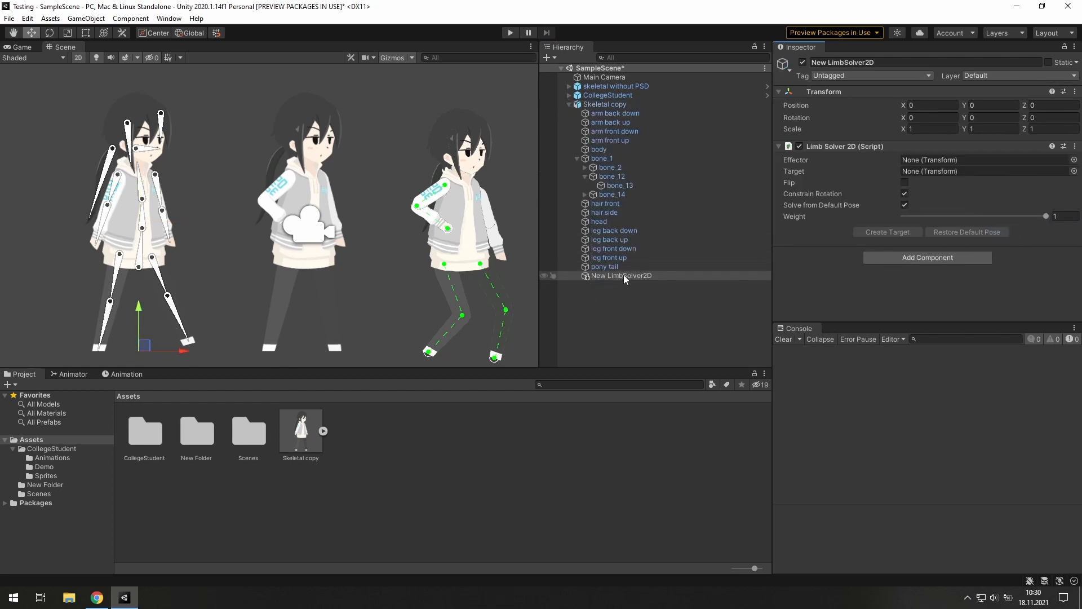
Rename the new limb solver as foot_b_solver
left_click(894, 63)
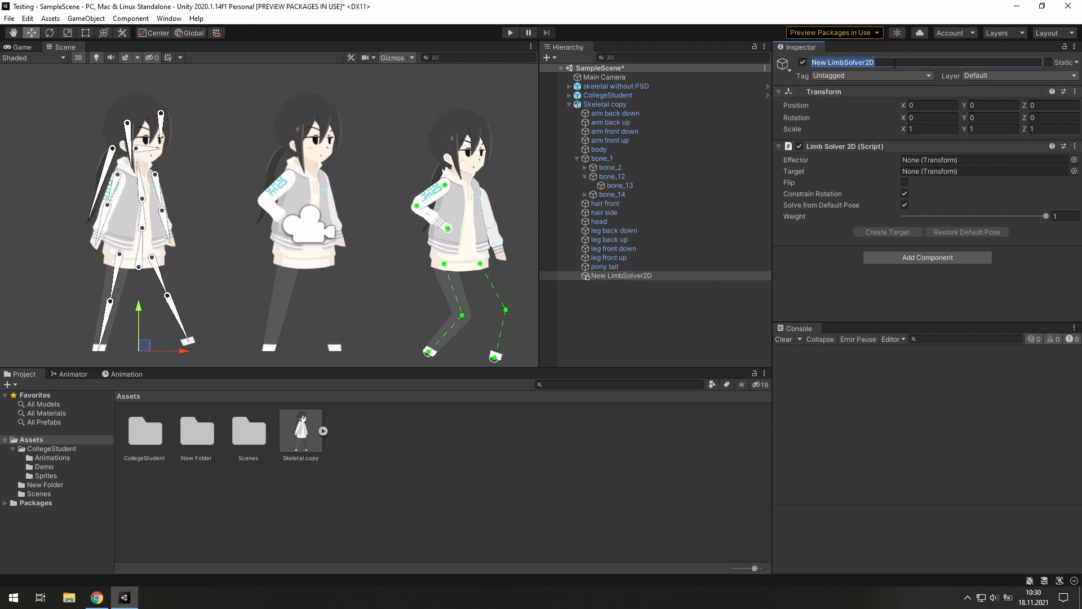
type("foot_")
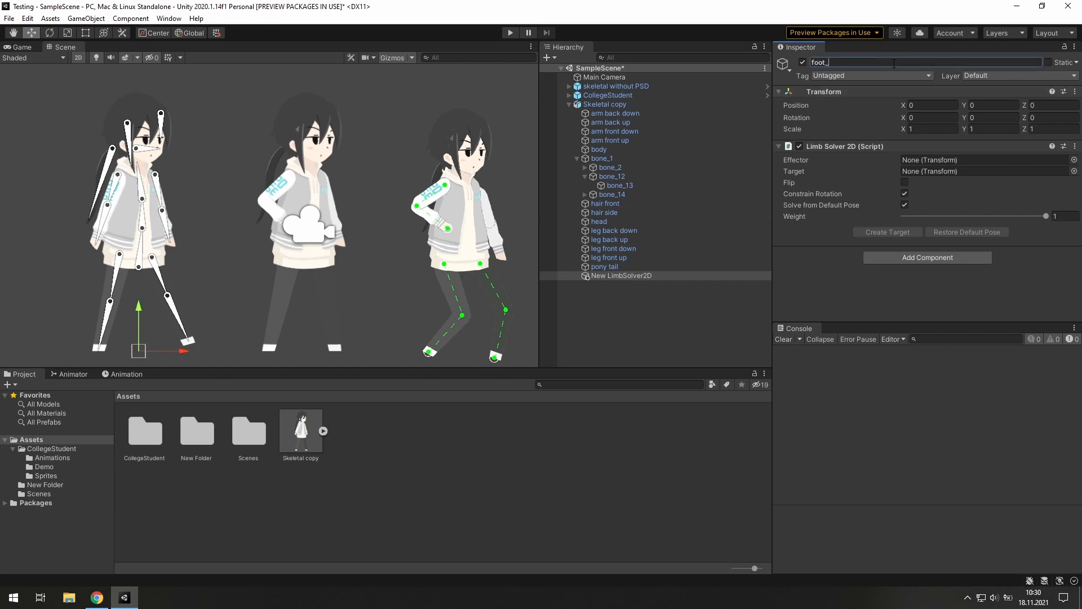
type("b_solver")
key("Return")
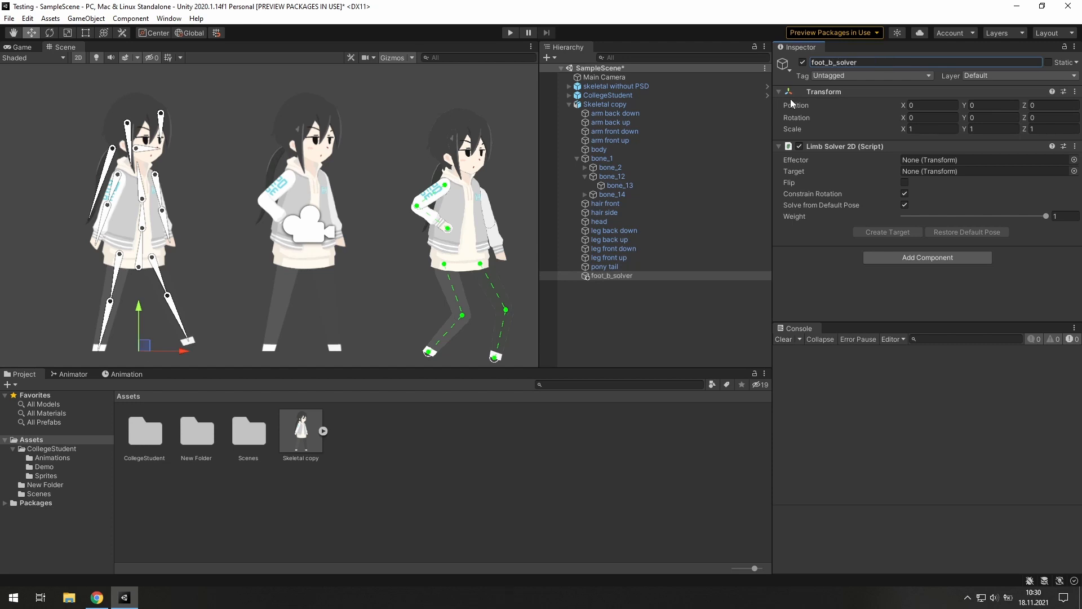
Create an empty child object under bone_13 and move it to the foot tip at X 0.826, Y 0.017
left_click(179, 326)
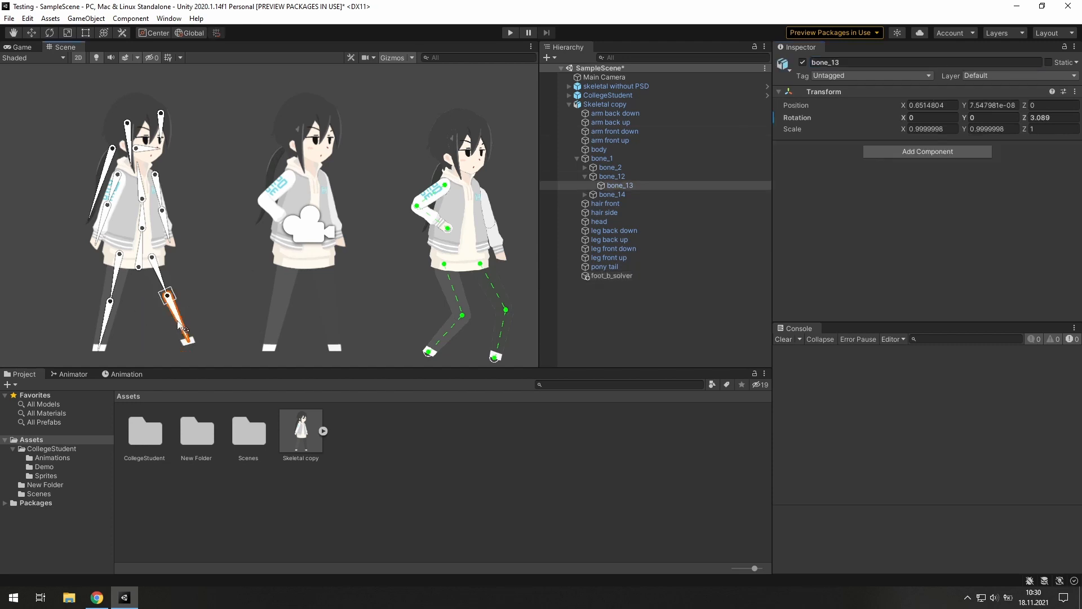
right_click(627, 189)
left_click(682, 318)
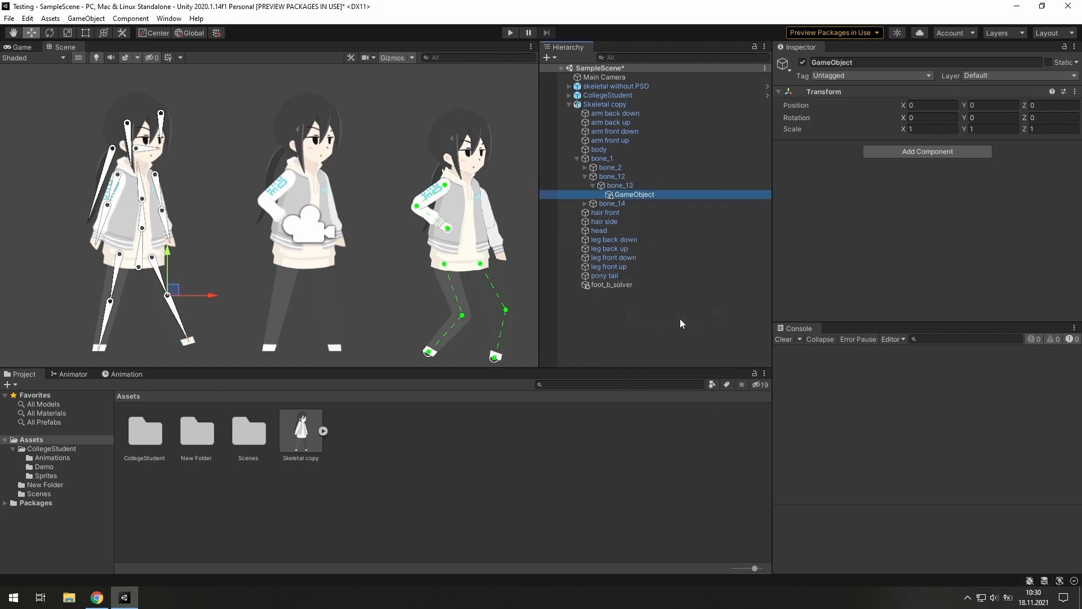
left_click_drag(173, 290, 199, 337)
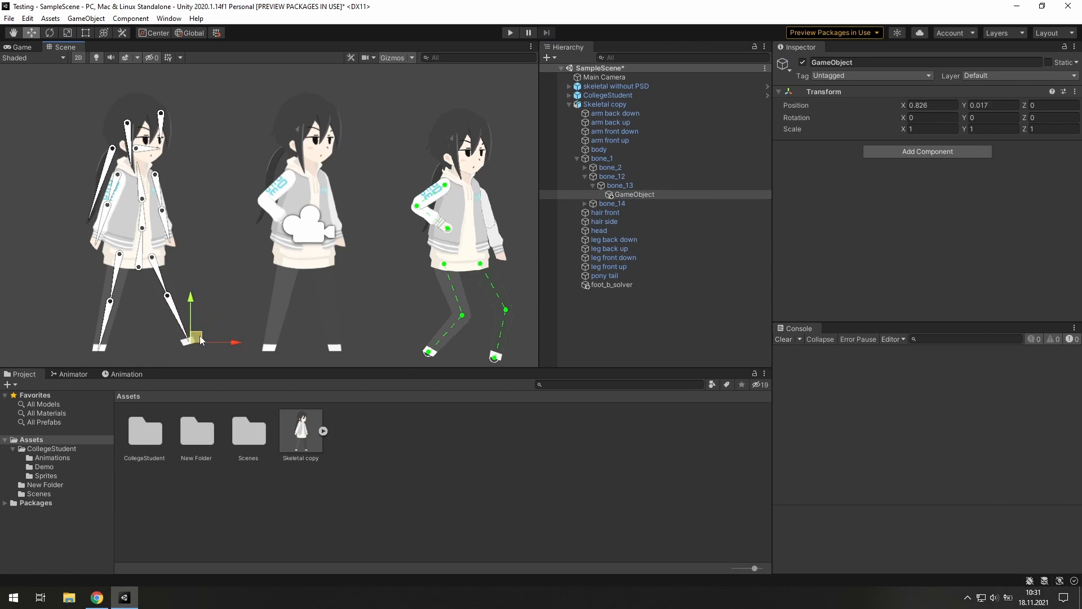
scroll(190, 340, "up", 5)
scroll(193, 343, "up", 4)
scroll(226, 293, "down", 8)
mouse_move(242, 237)
middle_mouse_down()
mouse_move(256, 220)
mouse_move(245, 226)
middle_mouse_up()
Rename the new empty object under bone_13 as foot_b
left_click(875, 63)
type("foot")
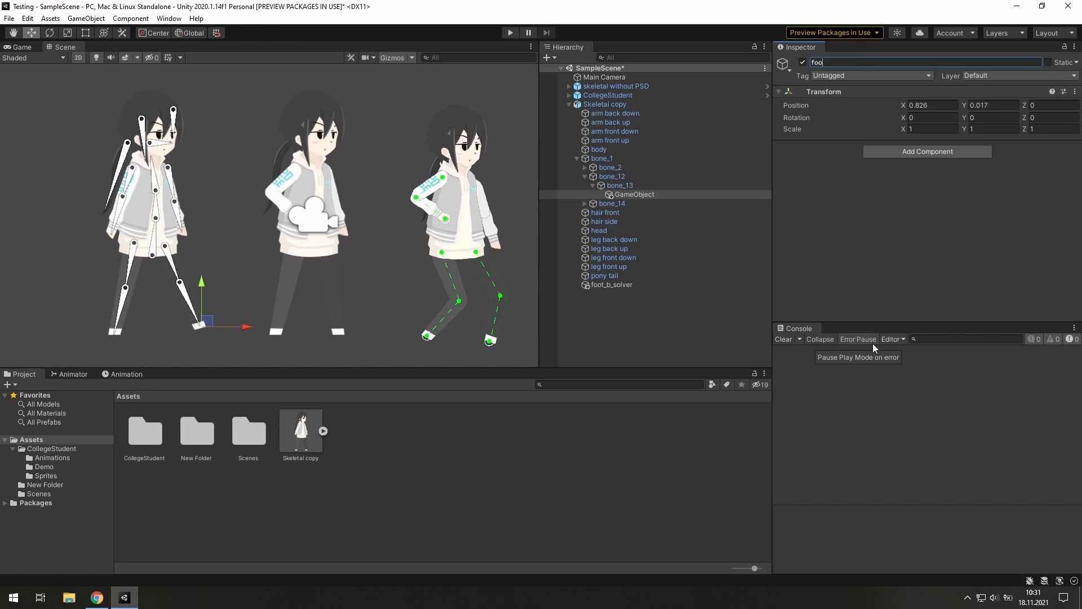
type("_b")
key("Return")
Assign foot_b as the effector of foot_b_solver and create the solver's target at the foot
left_click(604, 285)
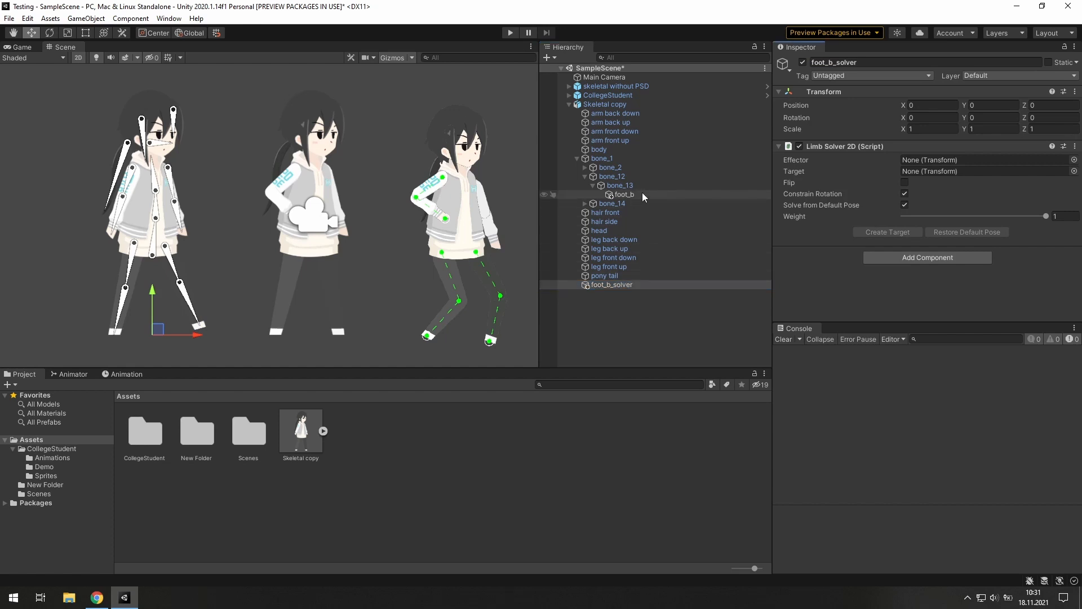
left_click_drag(637, 194, 918, 159)
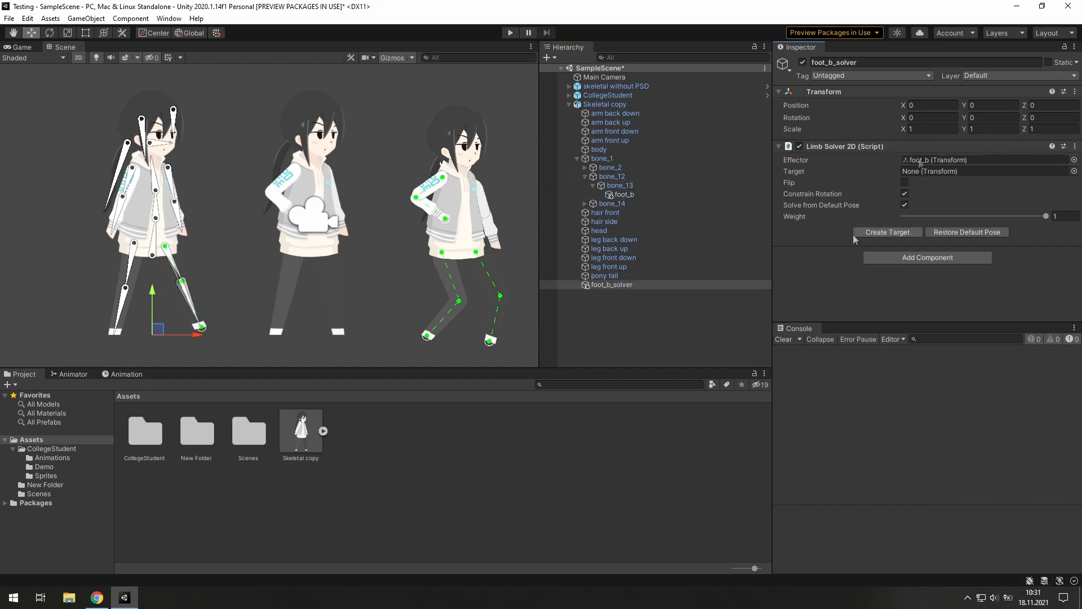
left_click_drag(161, 331, 210, 325)
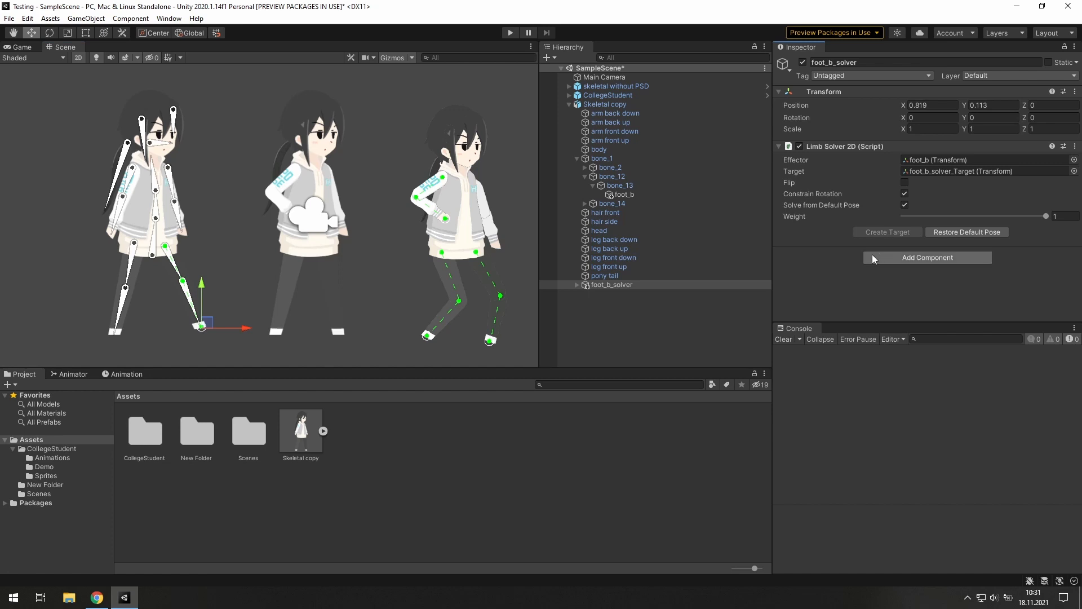
Move foot_b_solver and its target up and forward to test how the leg bends
left_click_drag(202, 325, 203, 295)
left_click_drag(203, 295, 261, 293)
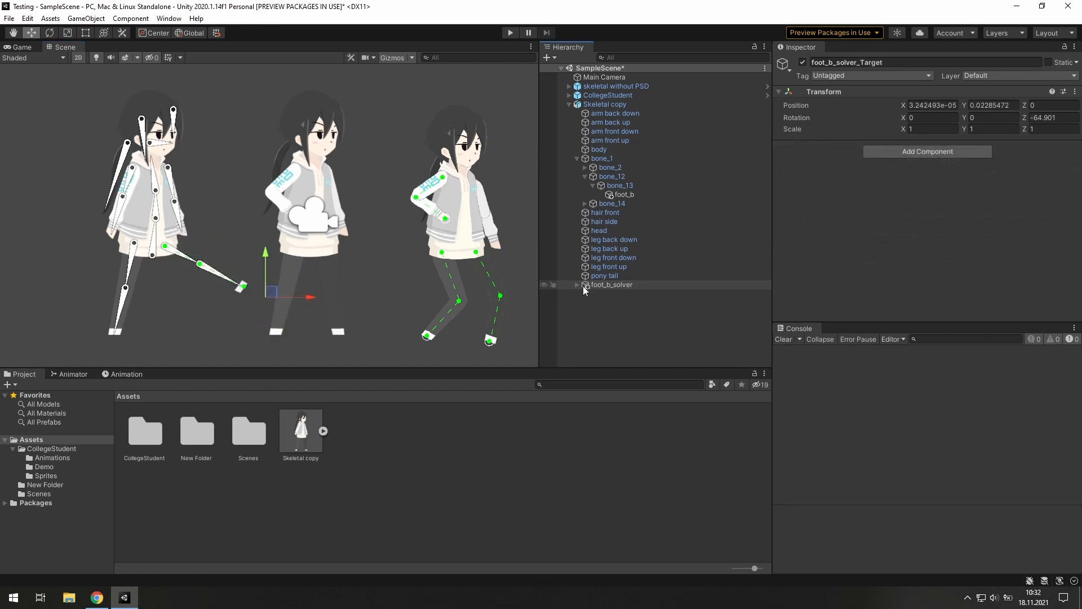
left_click(577, 285)
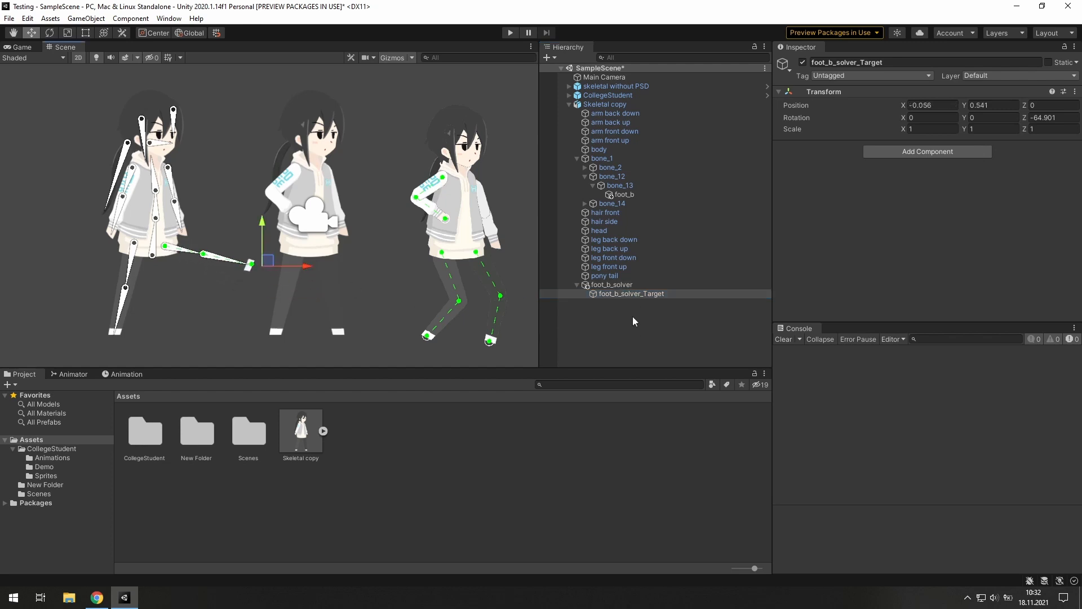
left_click(613, 285)
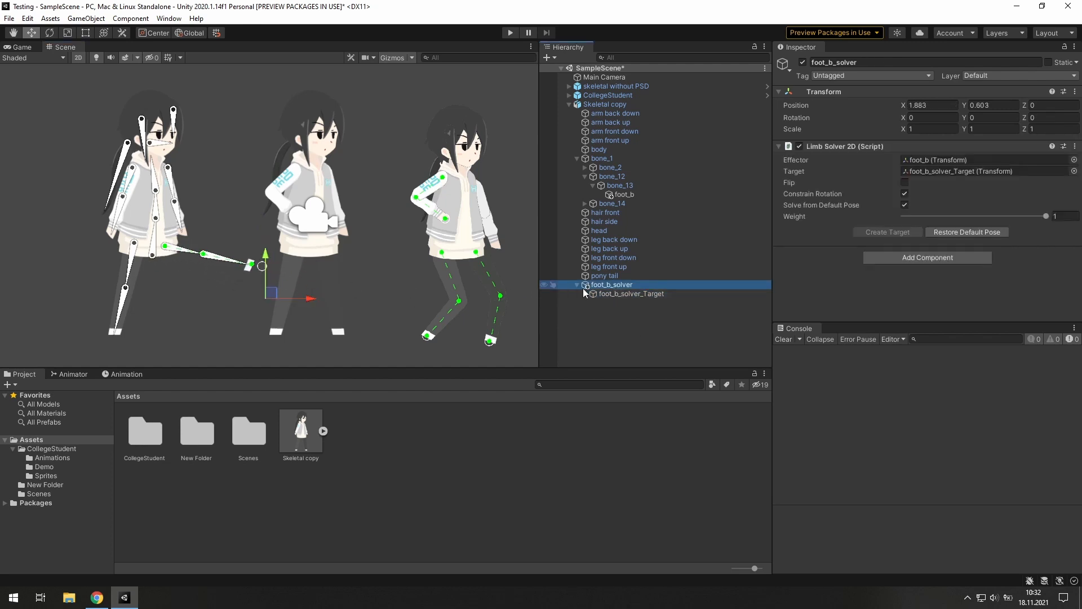
left_click(609, 296)
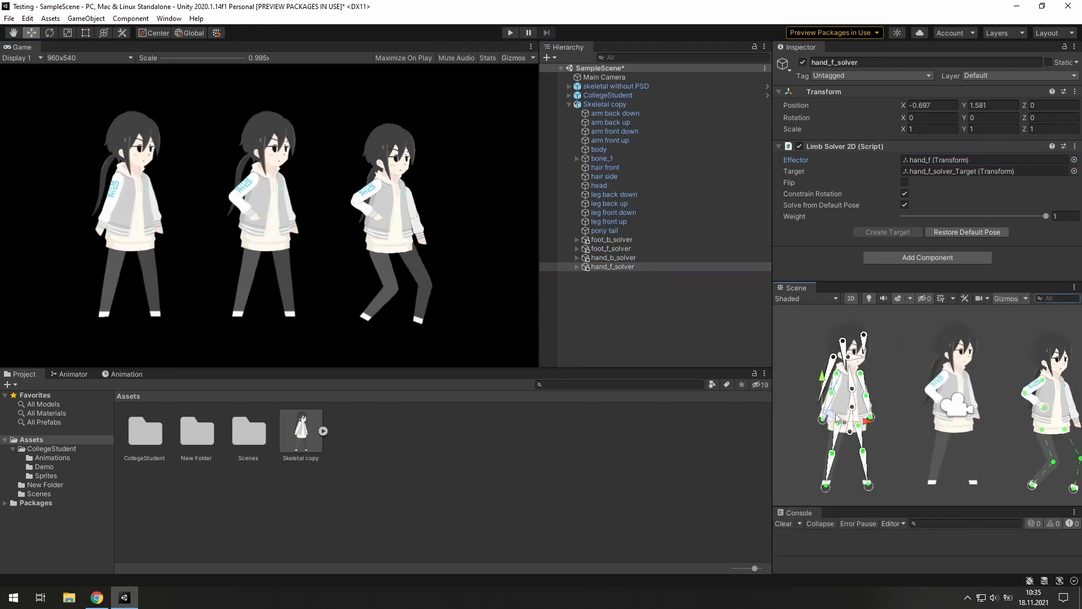
Enable Flip on hand_f_solver and move the solver to X -0.29, Y 1.99
mouse_move(827, 425)
left_mouse_down()
mouse_move(823, 388)
mouse_move(786, 398)
mouse_move(817, 406)
left_mouse_up()
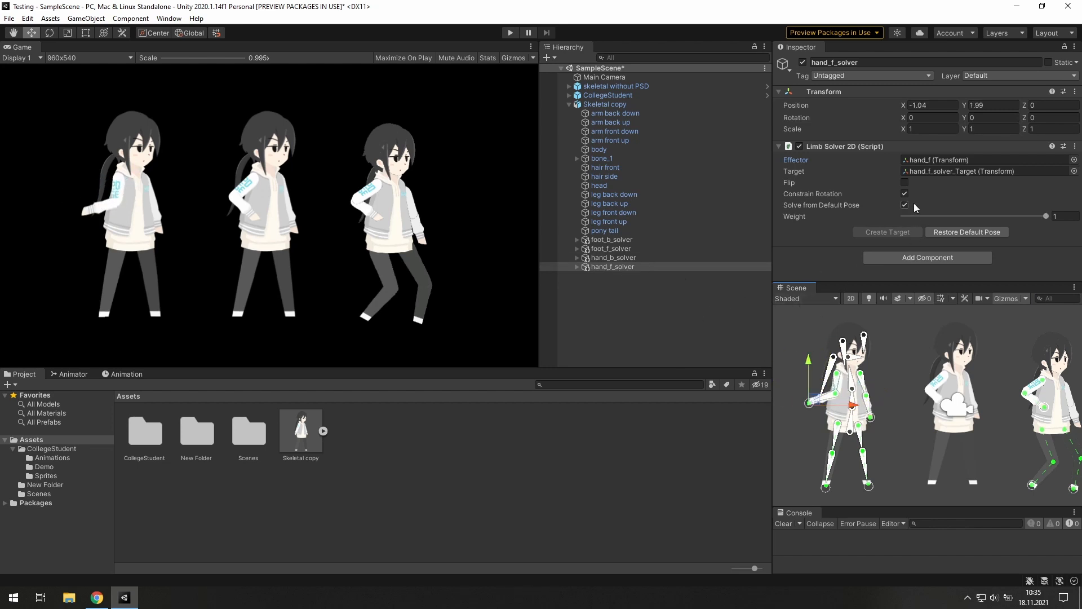
left_click(905, 182)
left_click_drag(811, 410, 851, 405)
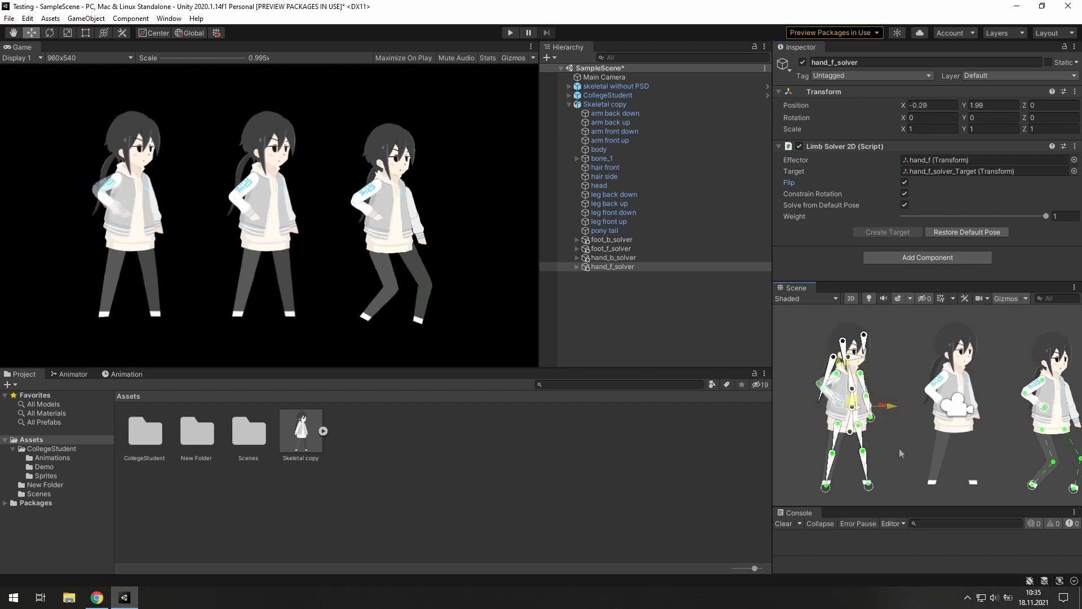
Lower bone_1 to Y position 1.24 and enable Flip on hand_b_solver
left_click(858, 429)
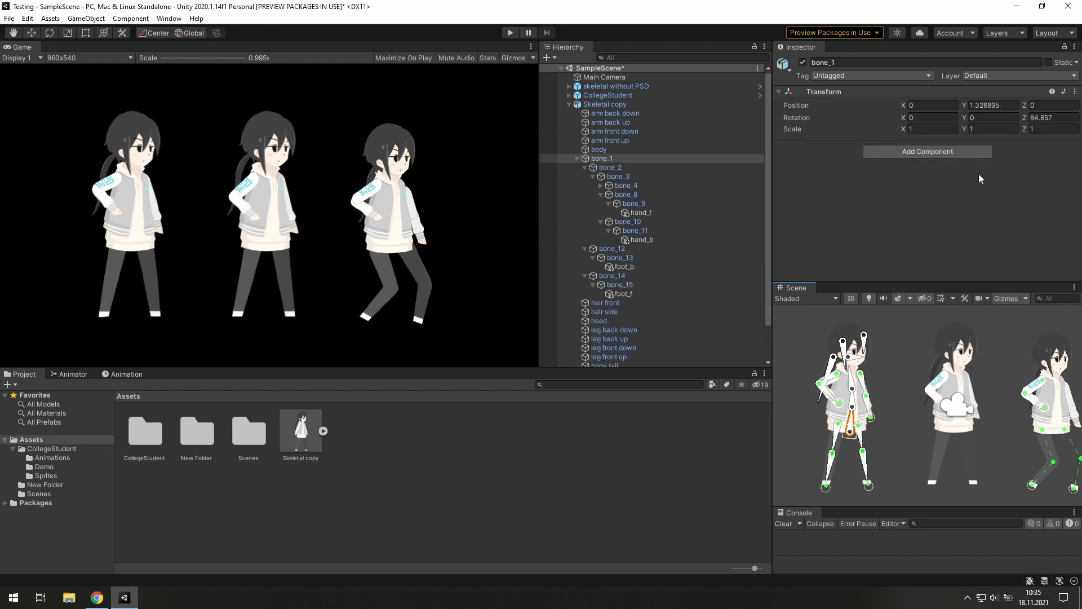
left_click_drag(963, 106, 964, 110)
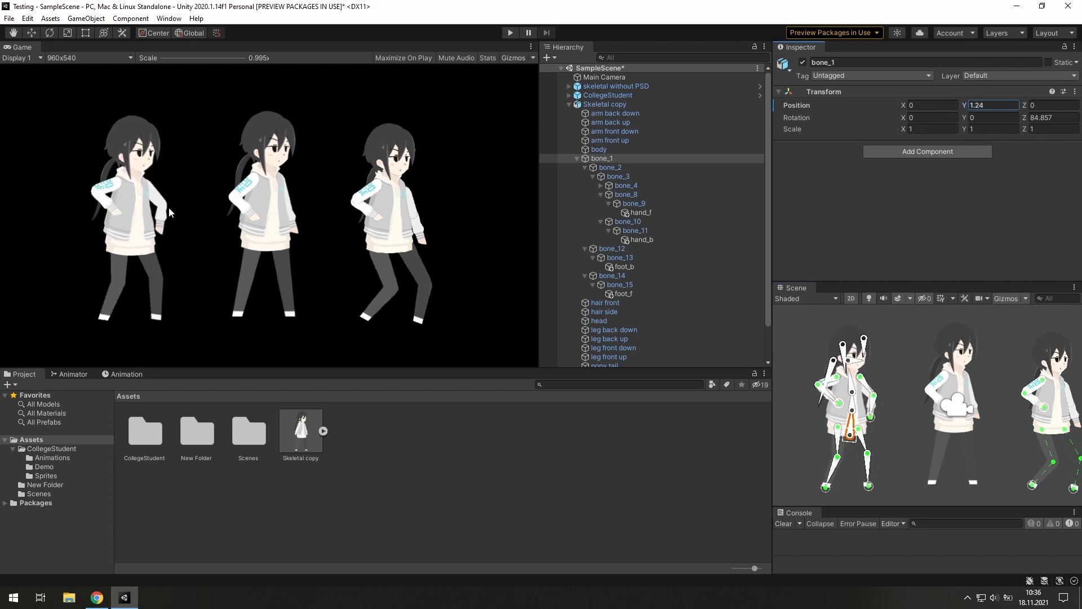
scroll(650, 258, "down", 2)
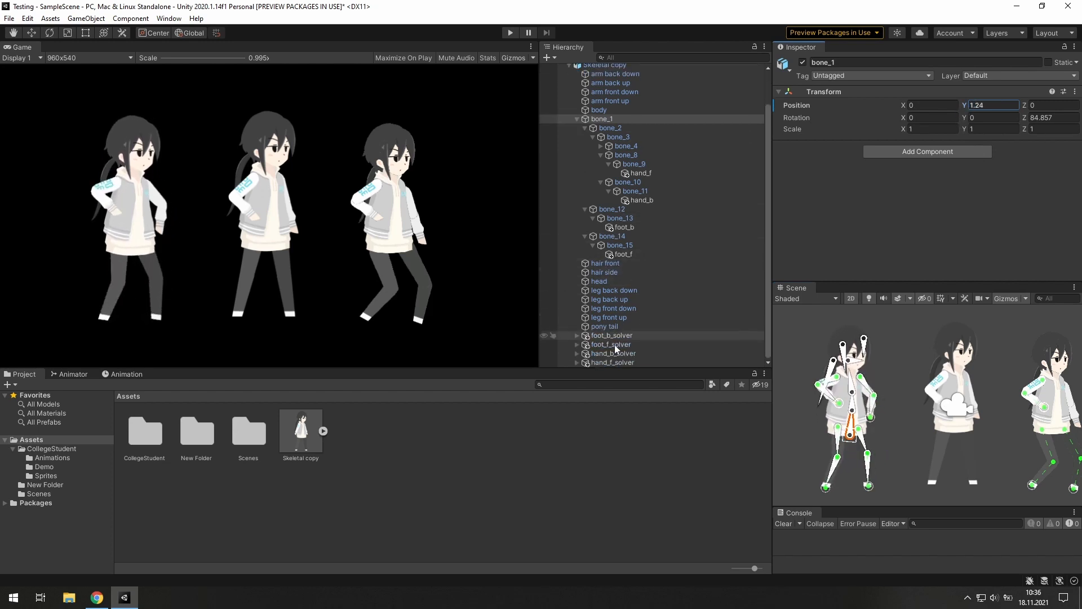
left_click(617, 354)
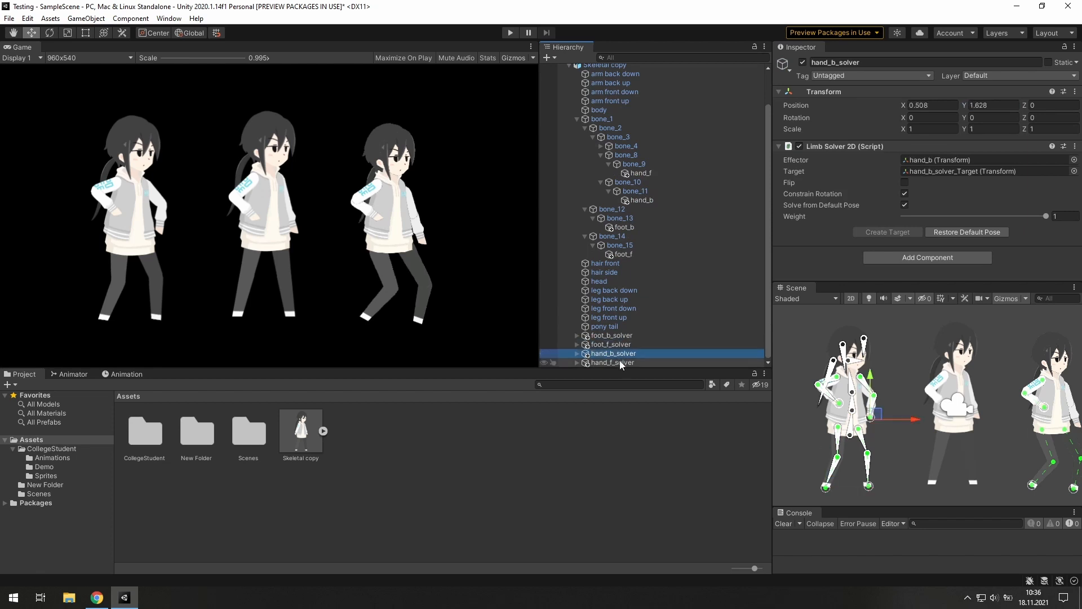
left_click(905, 182)
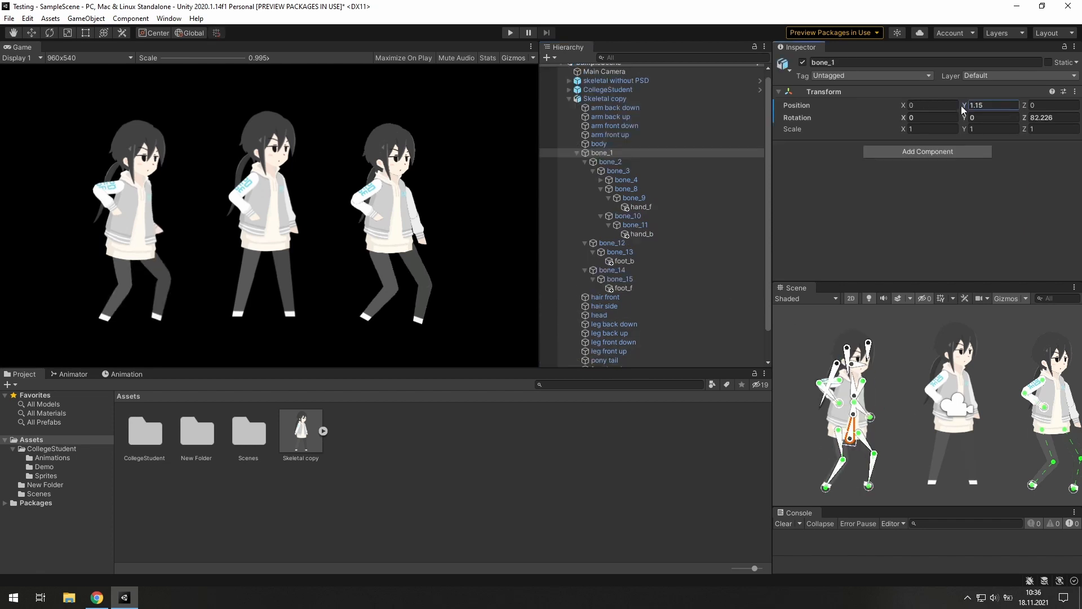
Lower bone_1 to Y position 1.03 and shift Skeletal copy to X position -3.07
left_click_drag(962, 107, 962, 108)
left_click(611, 99)
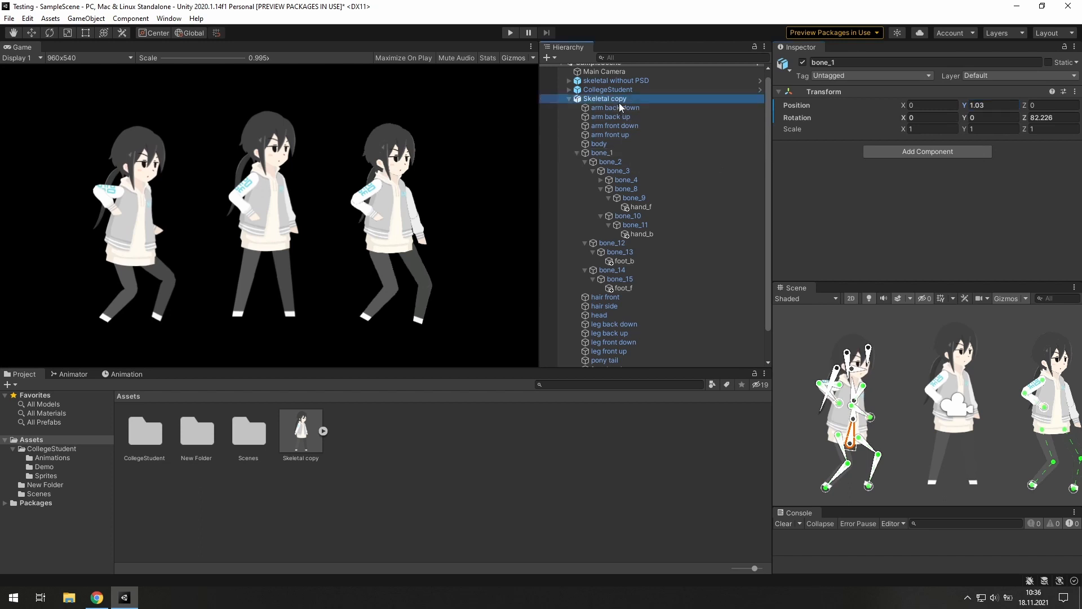
mouse_move(901, 114)
left_mouse_down()
mouse_move(876, 117)
mouse_move(895, 120)
left_mouse_up()
Move hand_f_solver down to X -0.2, Y 1.63
scroll(620, 302, "down", 2)
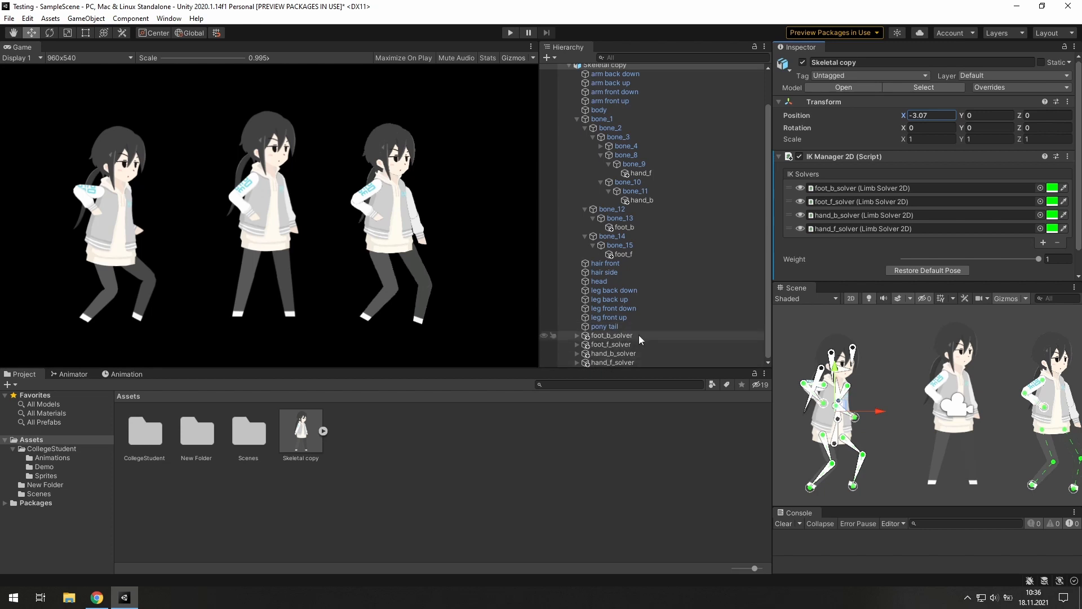
scroll(640, 340, "up", 2)
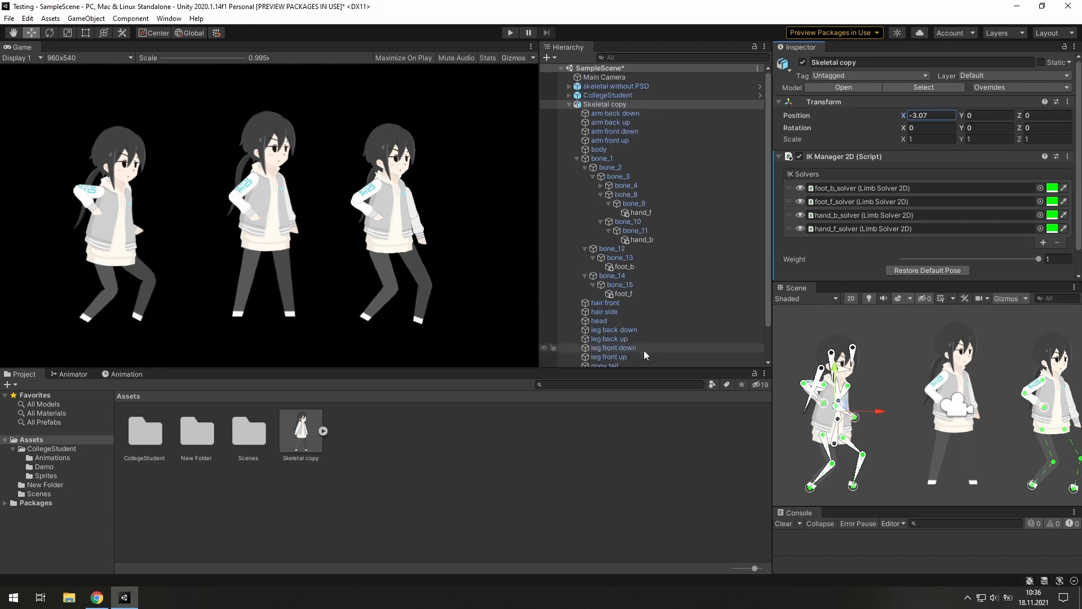
left_click(567, 104)
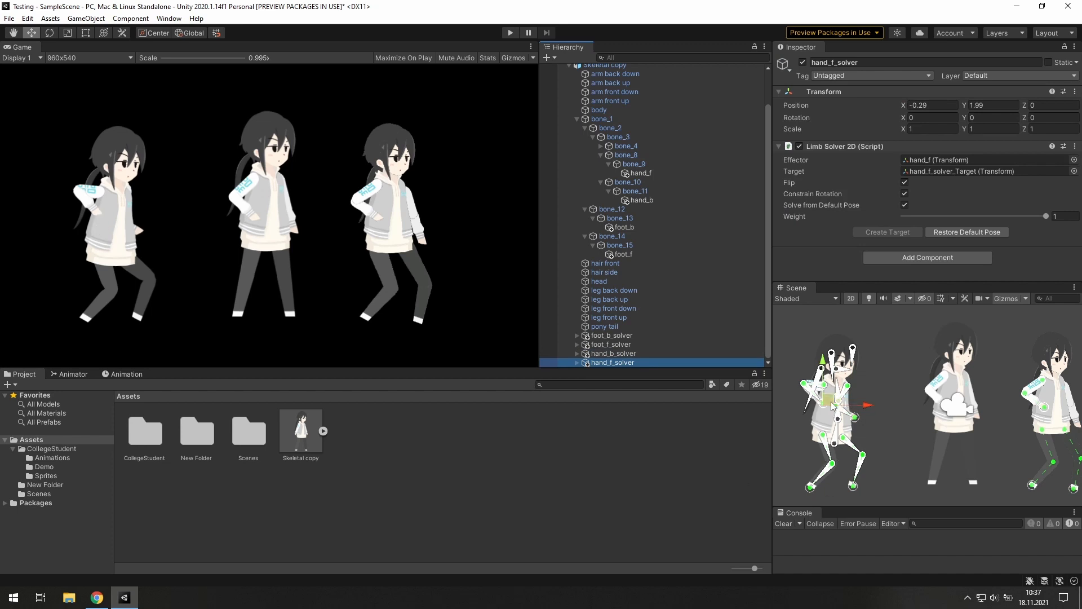
left_click_drag(833, 405, 838, 419)
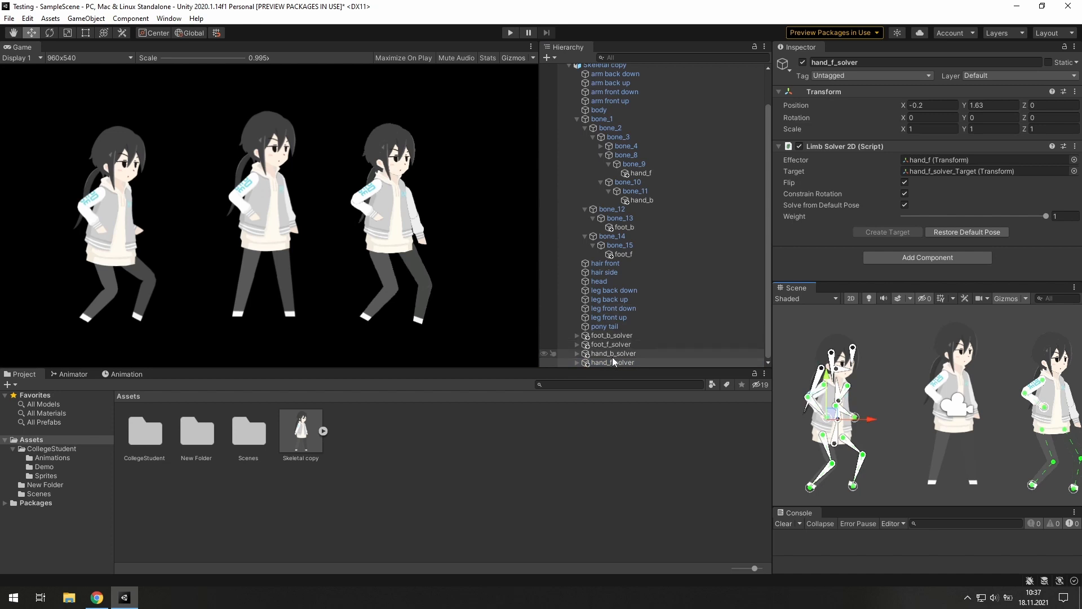
Make hand_f_solver a child of bone_1 and raise bone_1 to test whether the hand follows the body
left_click_drag(614, 363, 607, 119)
scroll(605, 107, "up", 3)
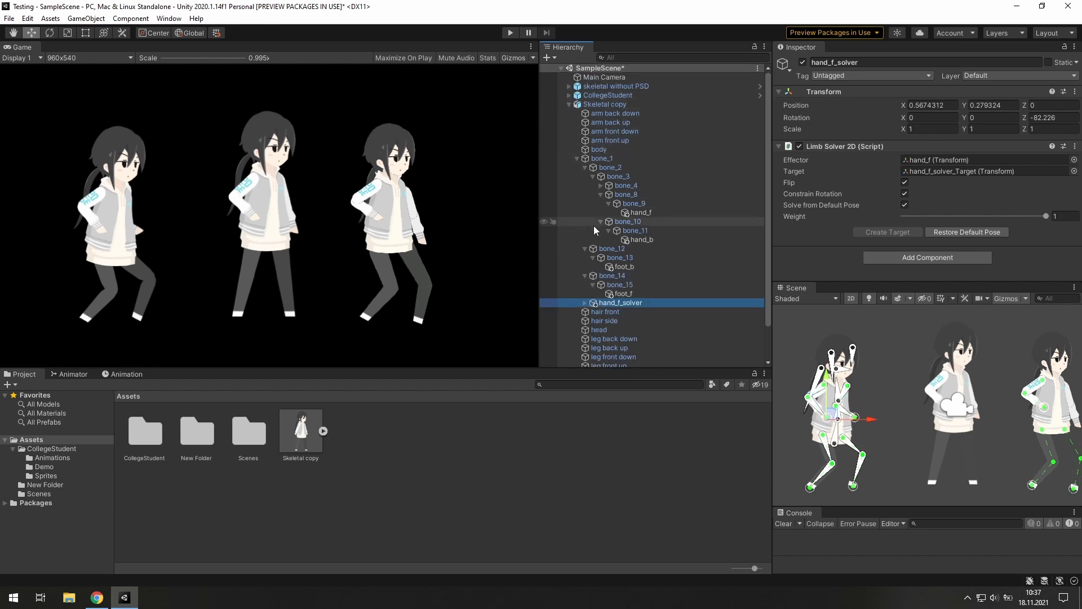
left_click(602, 159)
left_click(968, 106)
left_click_drag(967, 108, 966, 108)
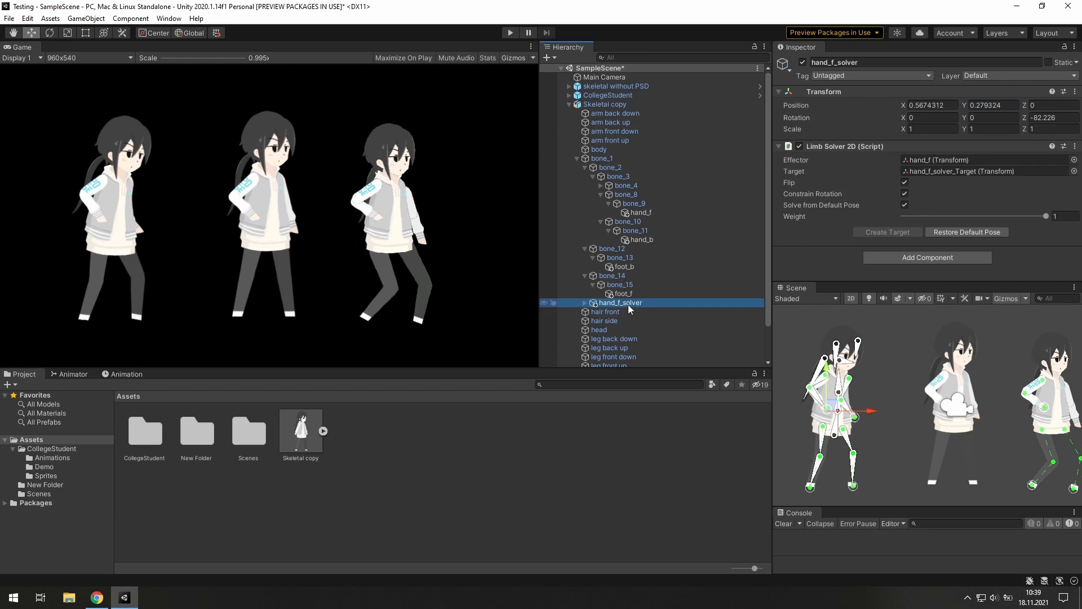
Move hand_f_solver out of bone_1 and back directly under Skeletal copy
left_click_drag(619, 302, 617, 103)
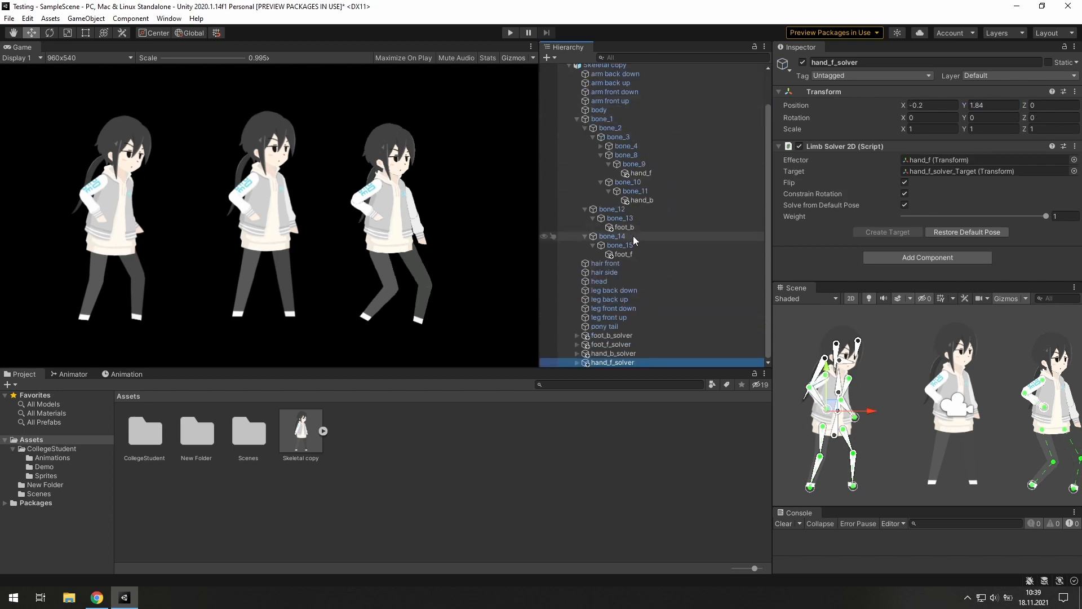
scroll(617, 119, "up", 3)
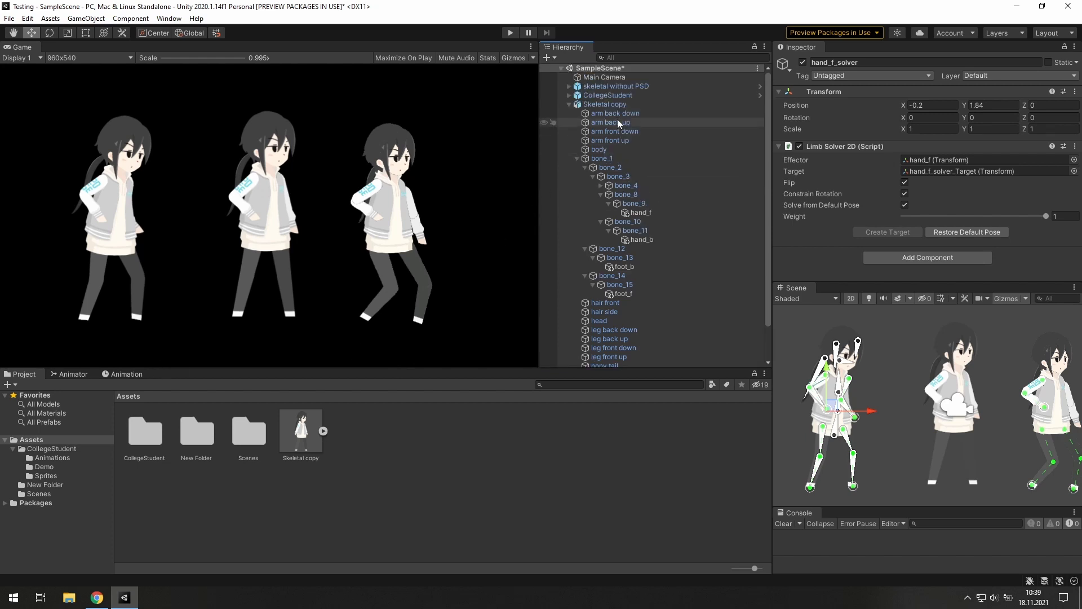
Select Skeletal copy, dock the Scene view beside the Game view and reduce the Console's height
left_click(618, 105)
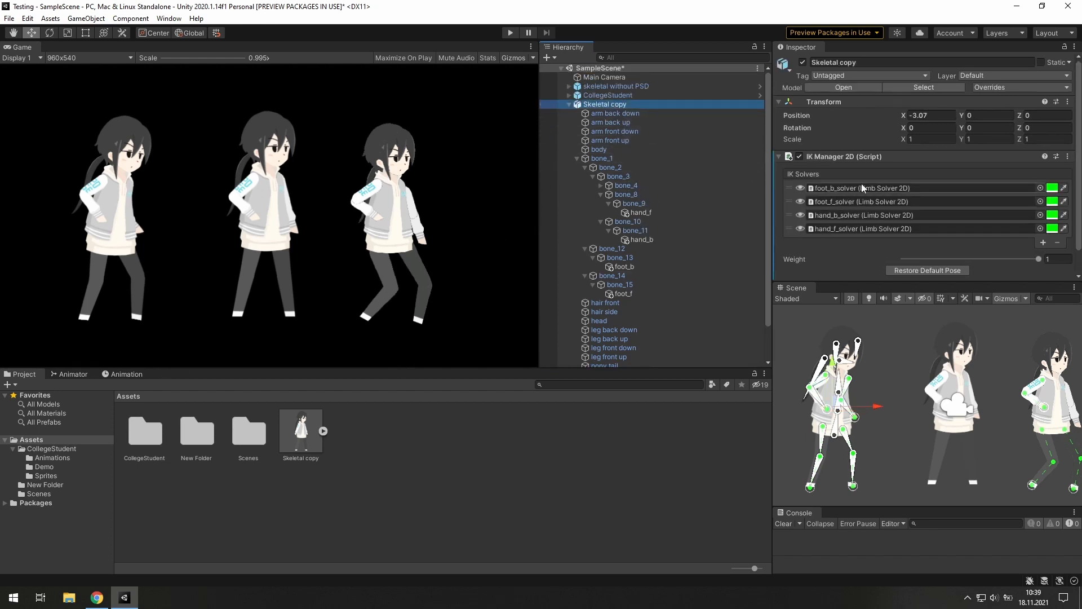
left_click_drag(808, 287, 81, 54)
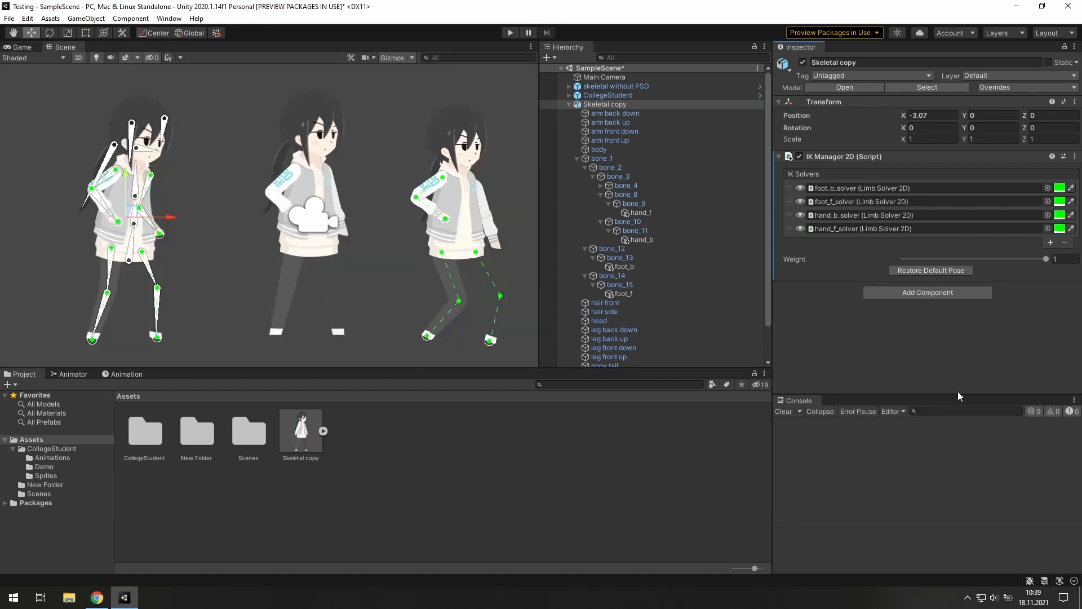
left_click_drag(960, 396, 958, 509)
Add an Animator component to Skeletal copy
left_click(917, 293)
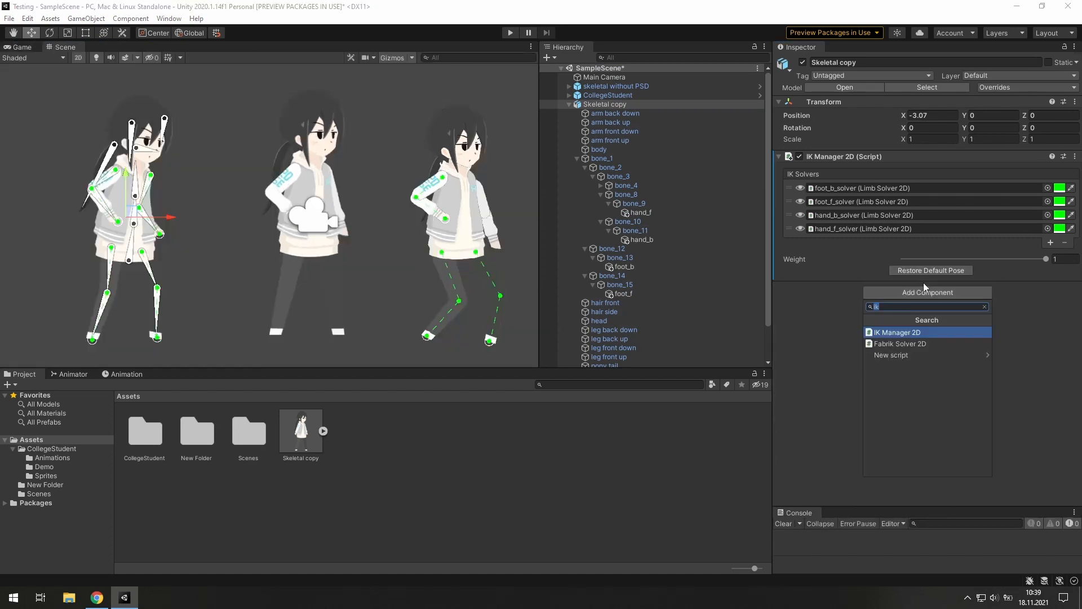
type("animator")
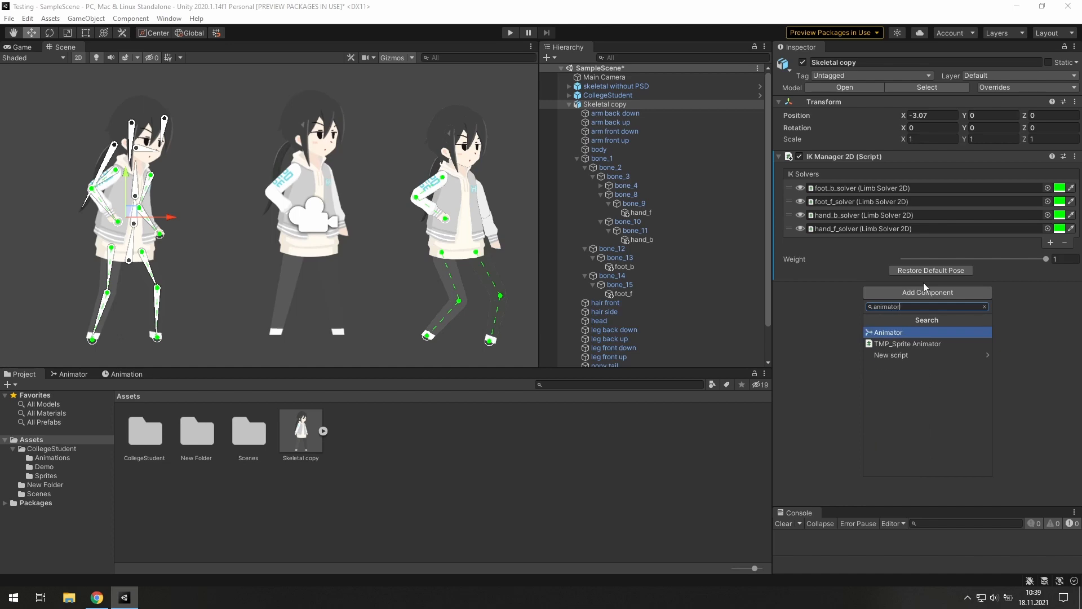
key("Return")
Create an Animator Controller named test in Assets and assign it to Skeletal copy's Animator
right_click(372, 452)
mouse_move(417, 158)
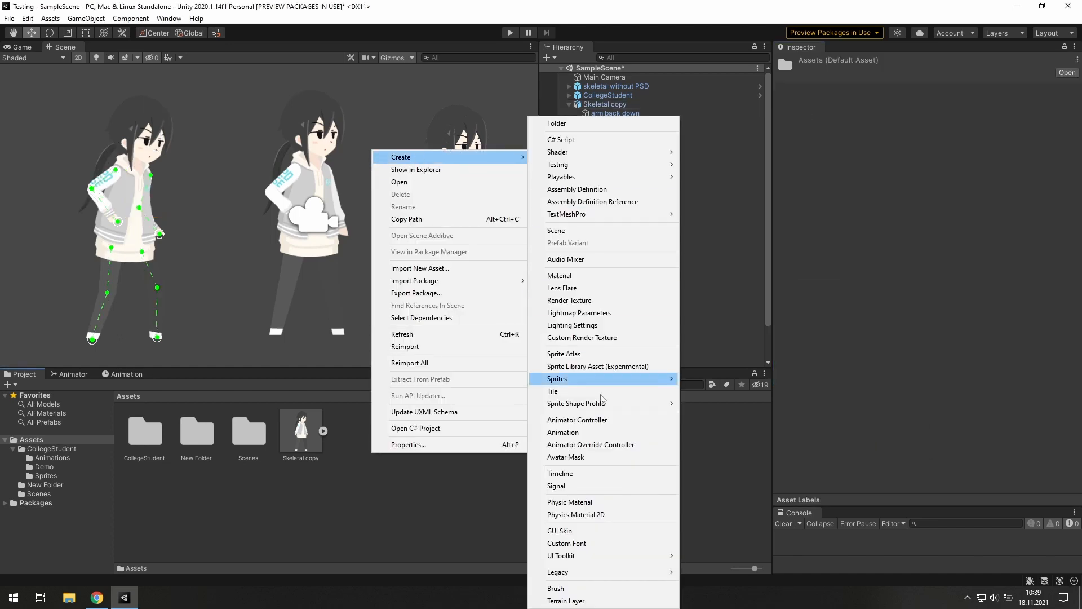
left_click(597, 422)
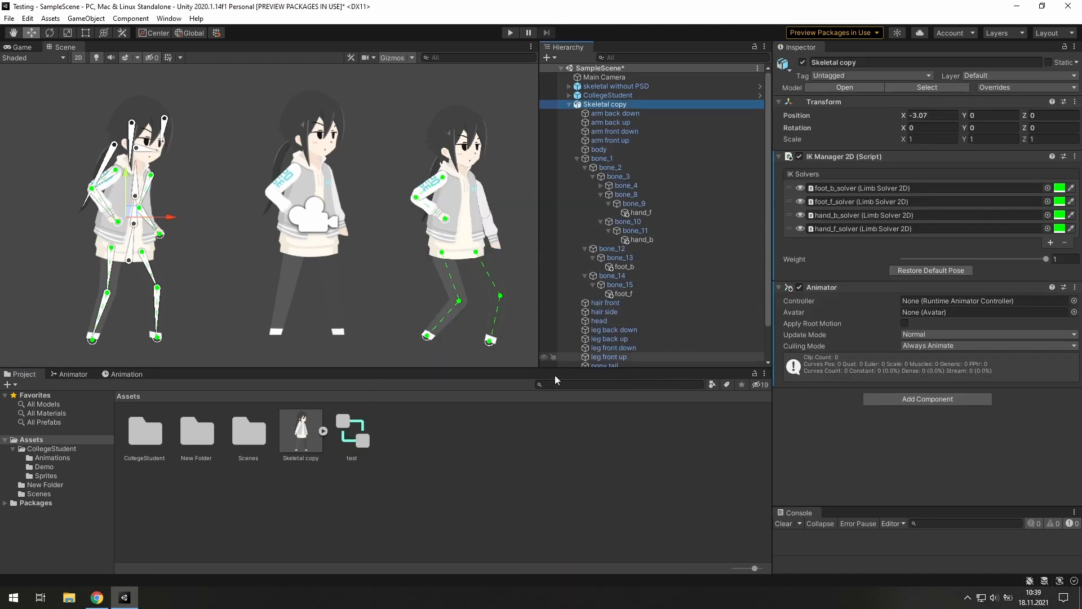
left_click_drag(350, 426, 918, 305)
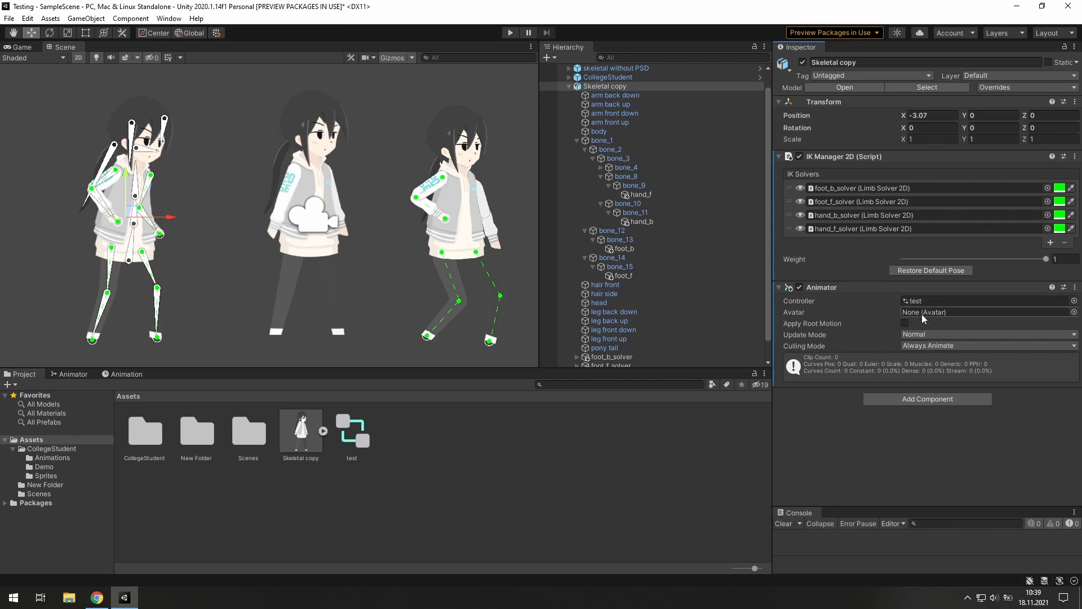
Create an animation clip named abc for Skeletal copy and start recording keyframes
left_click(129, 374)
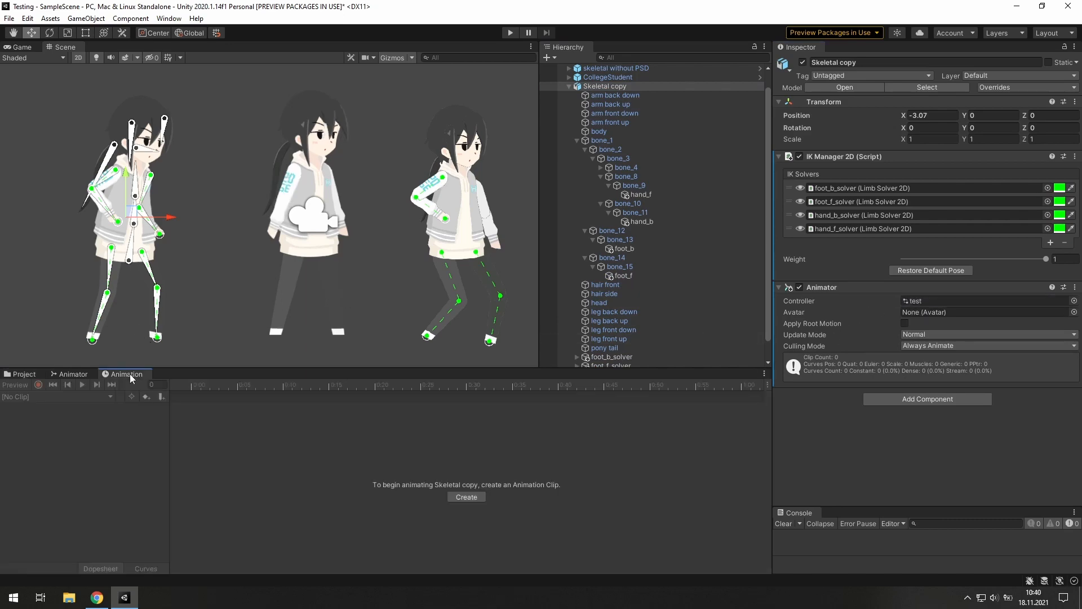
left_click(468, 498)
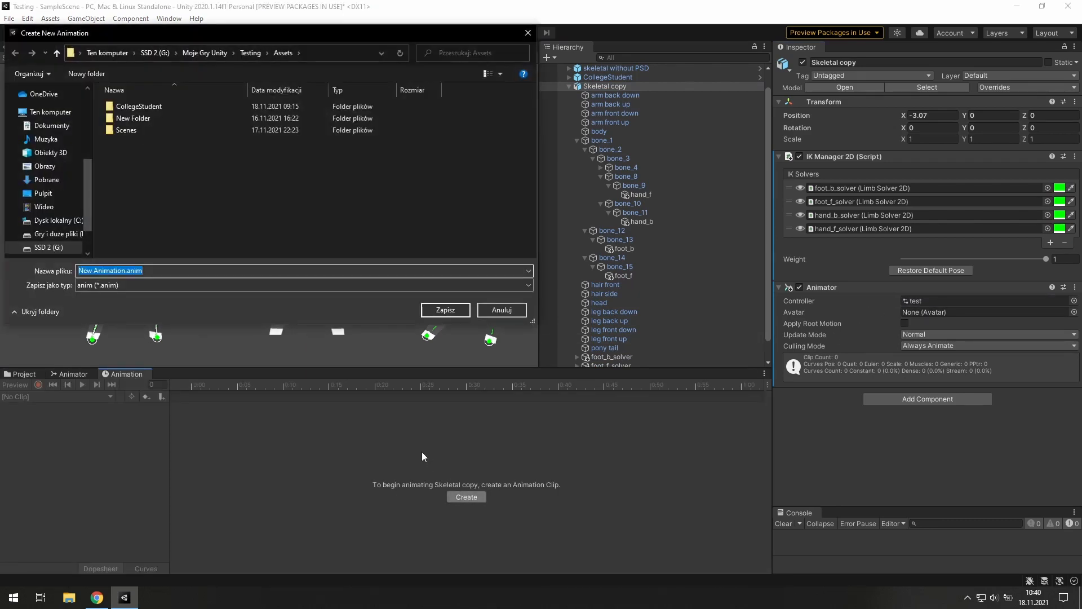
type("abc")
key("Return")
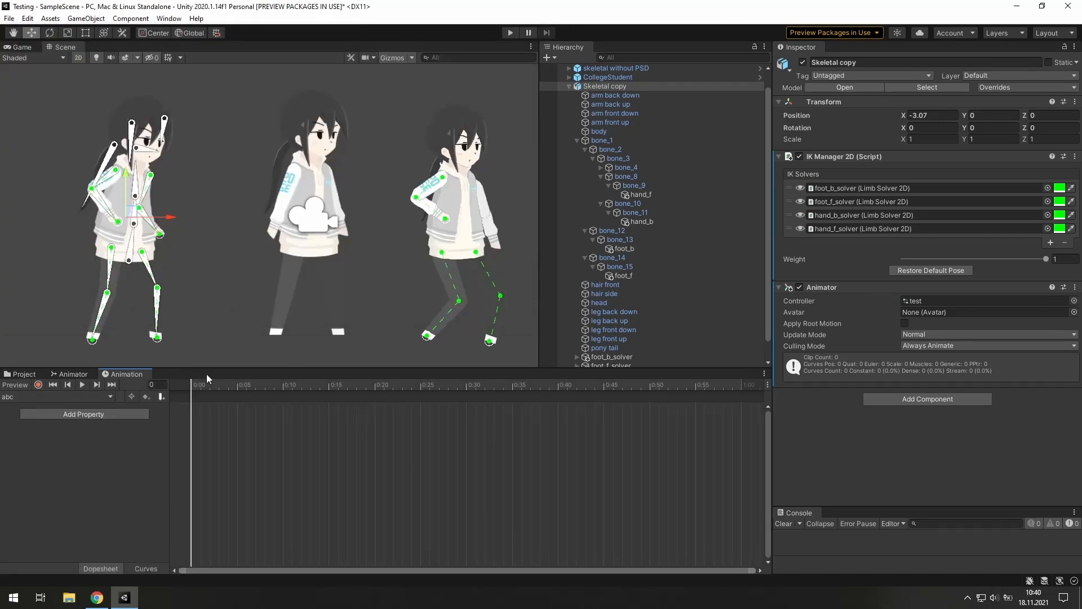
left_click(38, 384)
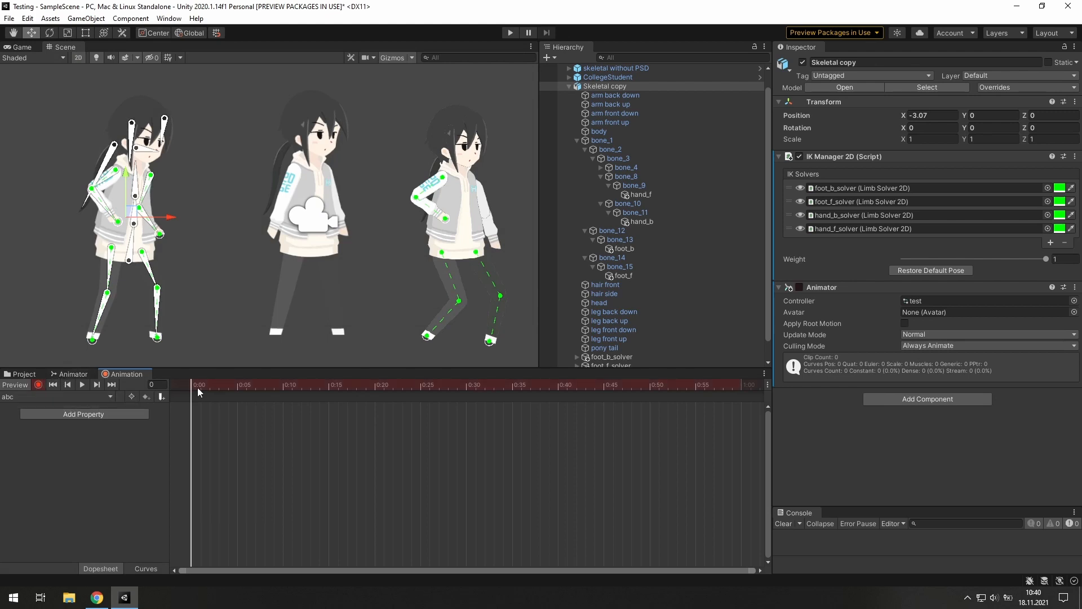
Select bone_1, undo its trial move, and key its position and rotation at 0:00
left_click(129, 261)
left_click_drag(130, 265, 130, 269)
key("ctrl+z")
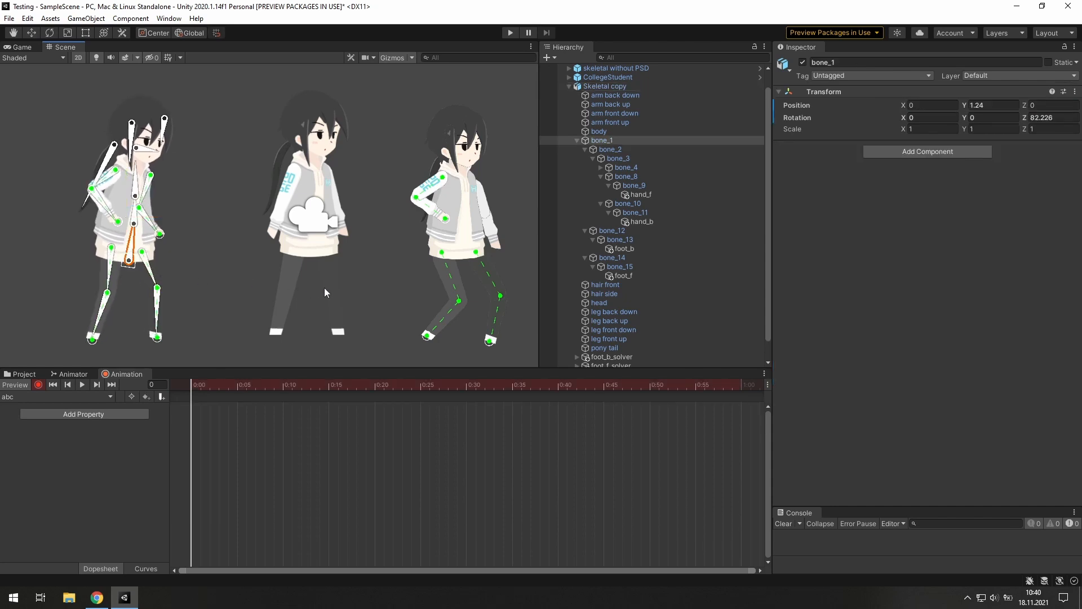
right_click(807, 105)
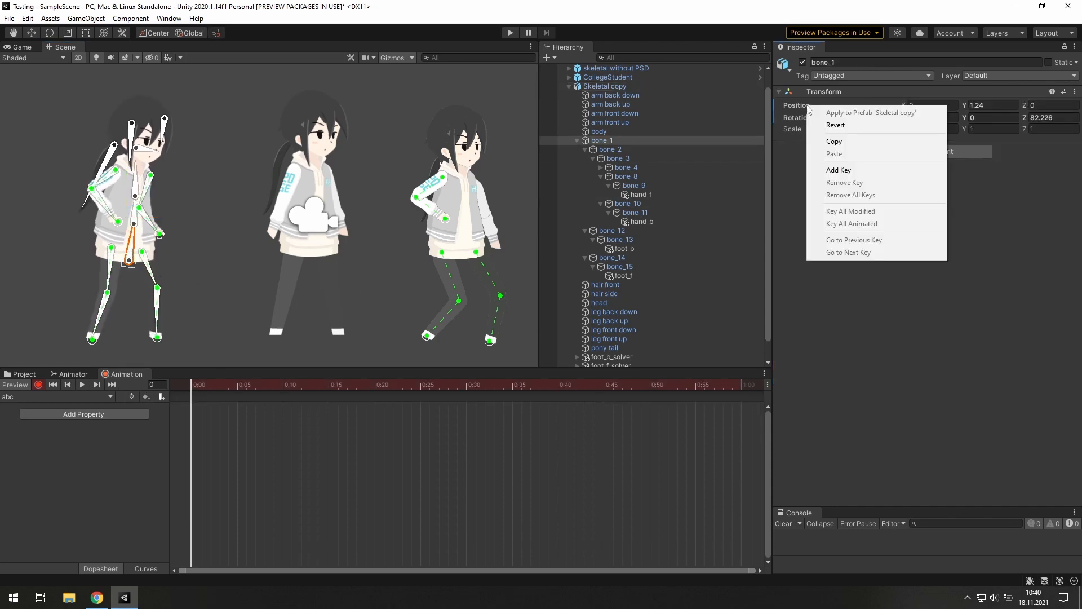
left_click(844, 171)
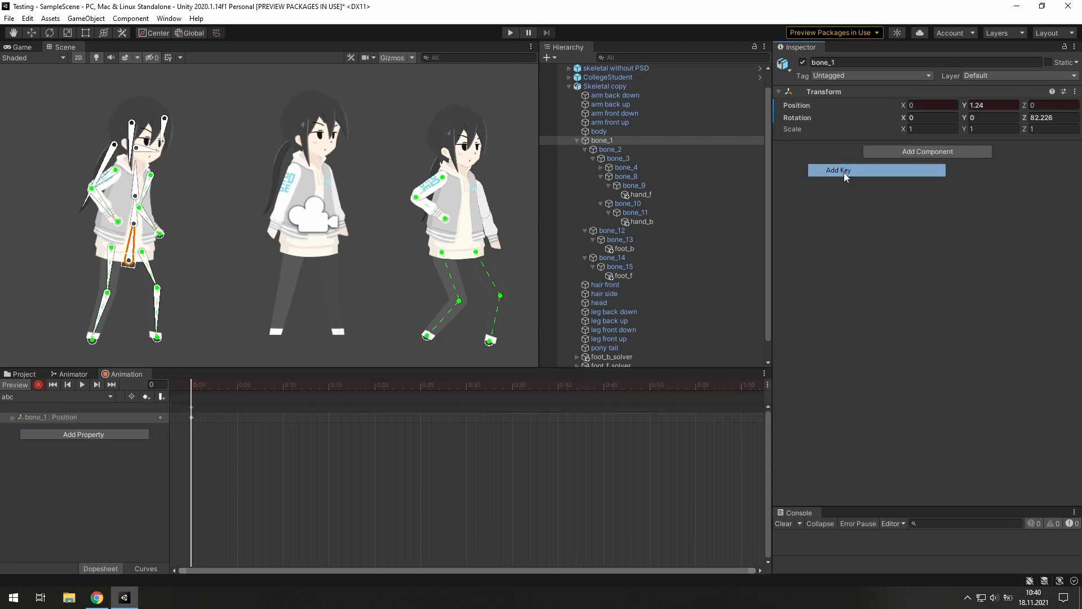
right_click(806, 117)
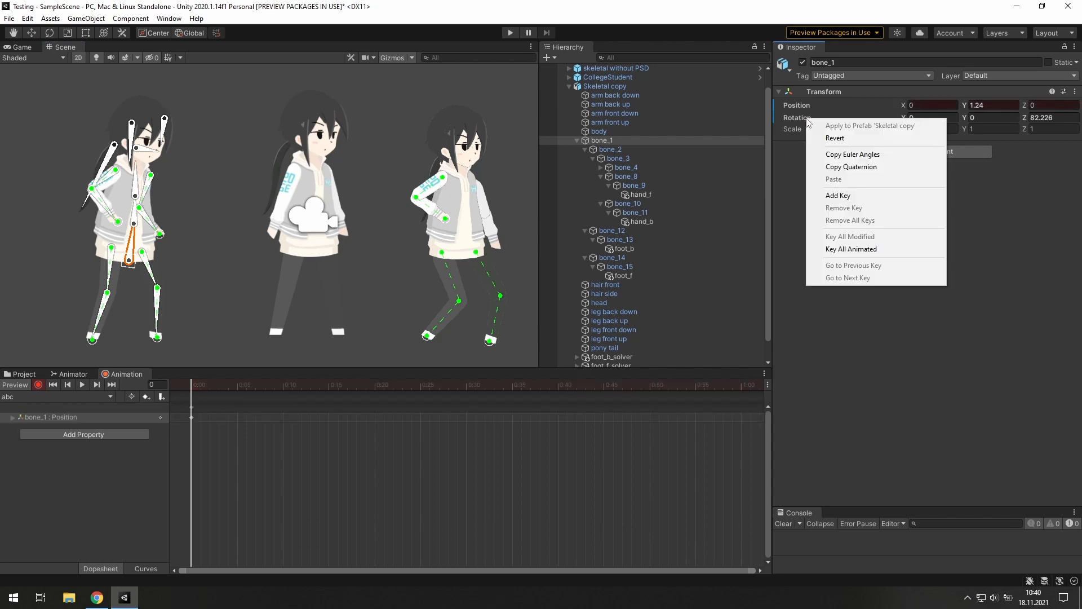
left_click(839, 195)
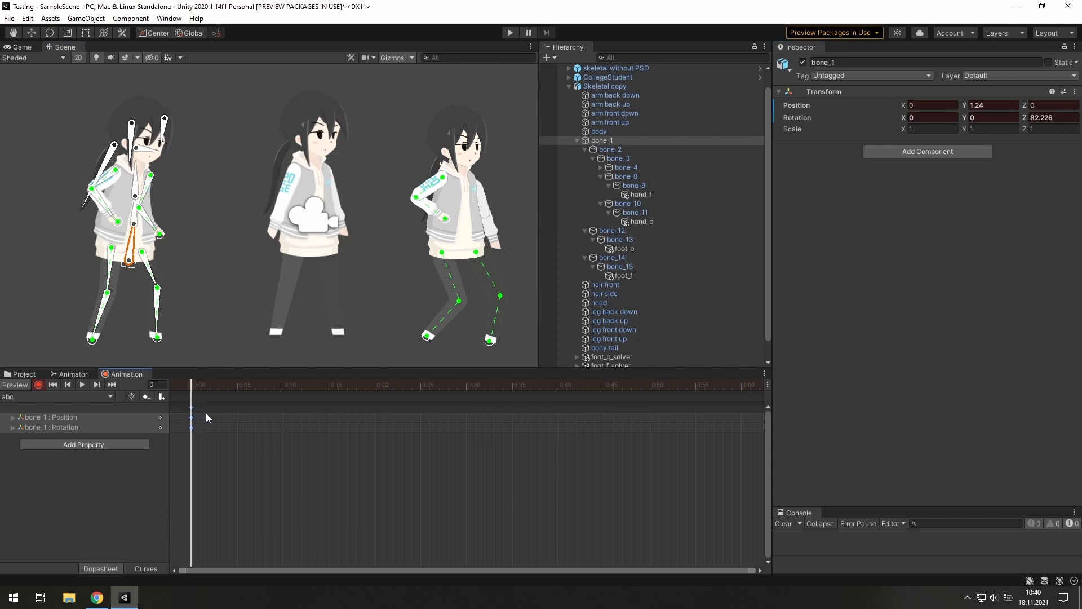
Paste bone_1's starting keys at 0:40 and lower the bone to about Y 1.12 at 0:20
left_click(558, 389)
key("ctrl+v")
left_click(575, 440)
left_click_drag(496, 386, 376, 387)
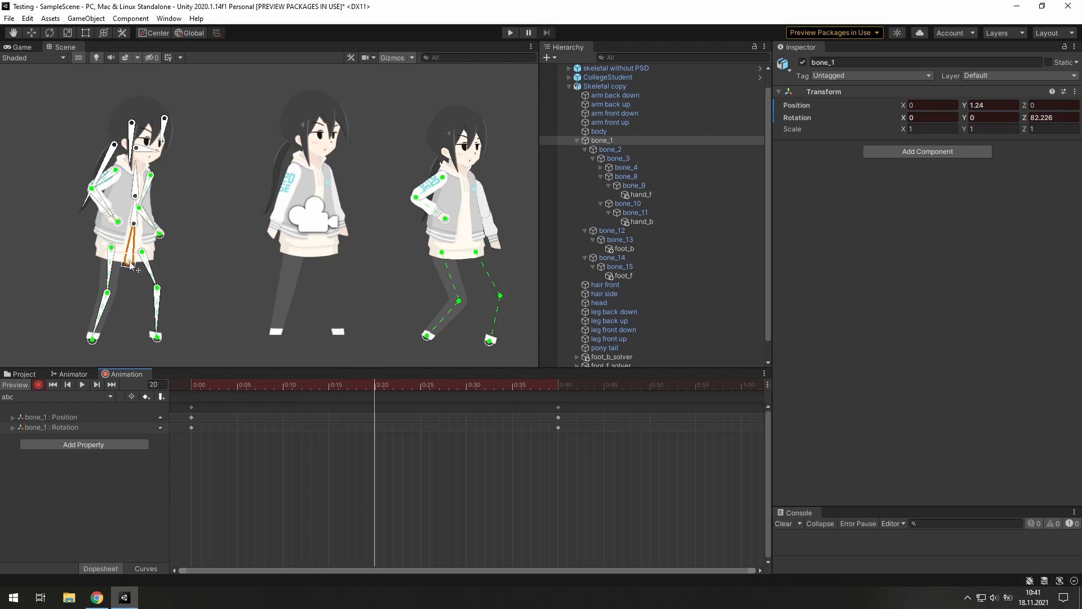
left_click_drag(130, 265, 131, 273)
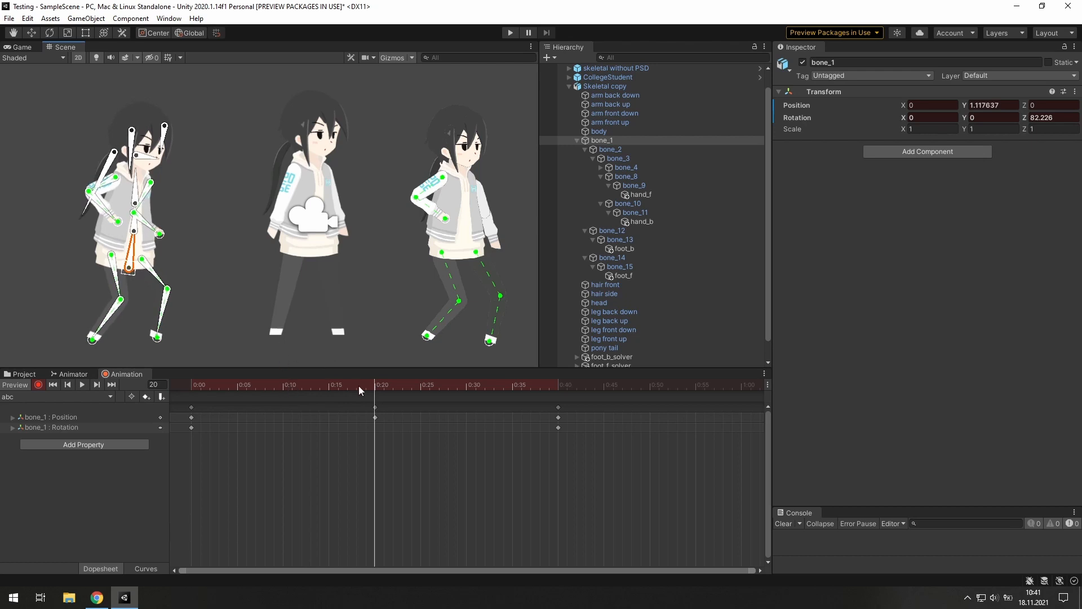
Key bone_4's rotation at 0:00, rotate the bone slightly at 0:20, and match its starting keys at 0:40
left_click_drag(372, 386, 187, 385)
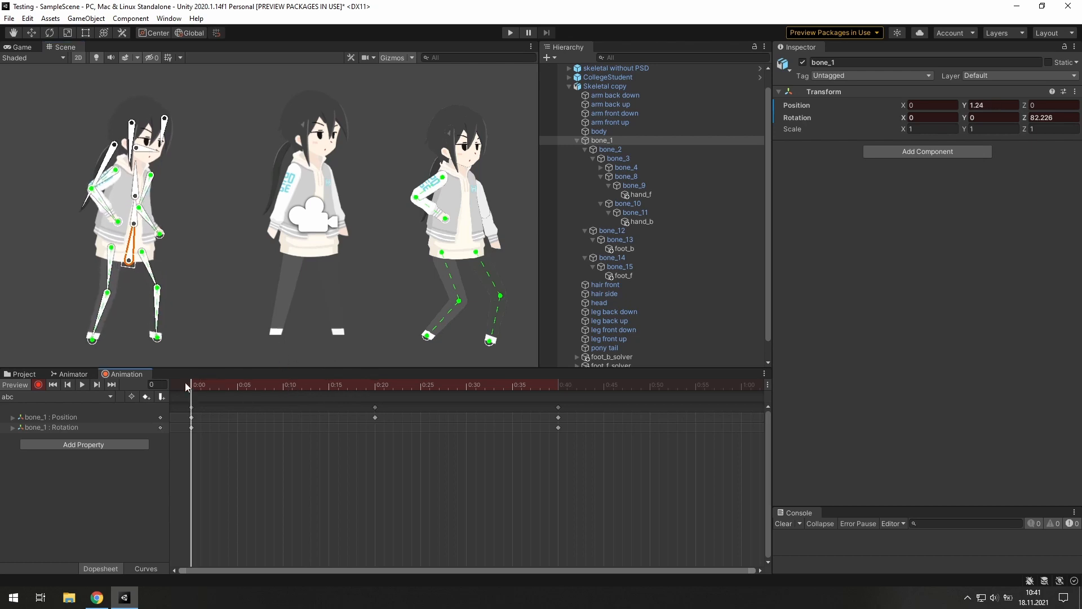
left_click(146, 151)
right_click(811, 117)
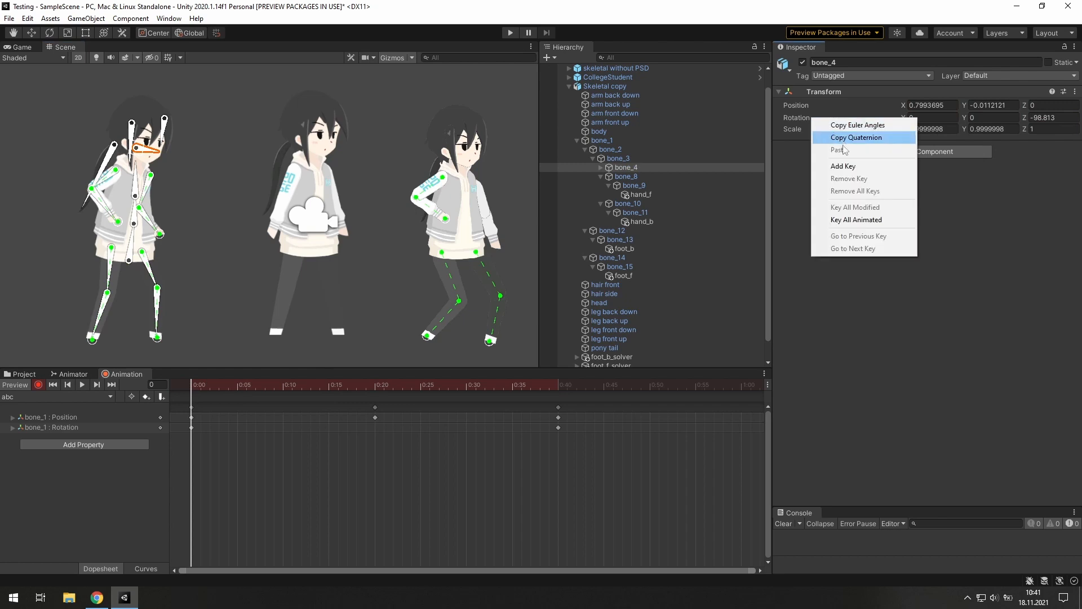
left_click(845, 167)
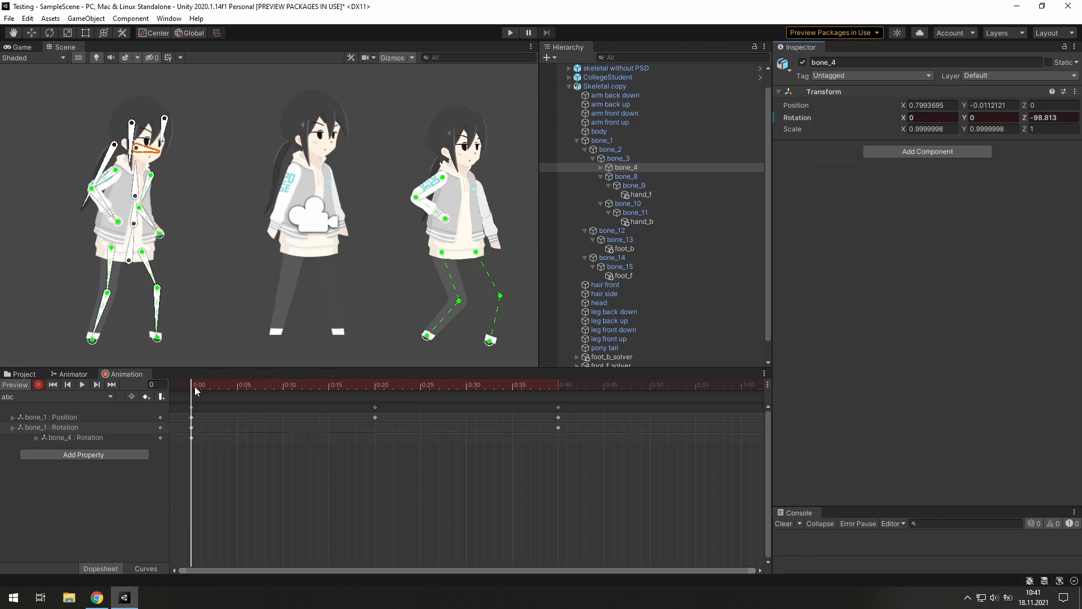
key("alt+period")
left_click_drag(159, 167, 151, 157)
key("alt+period")
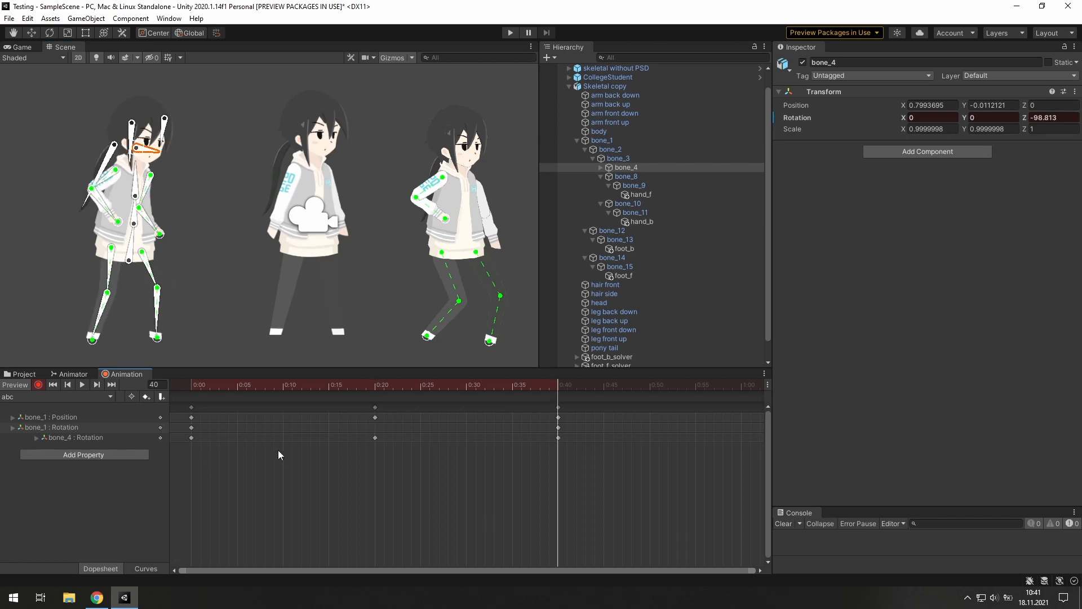
left_click_drag(225, 463, 174, 401)
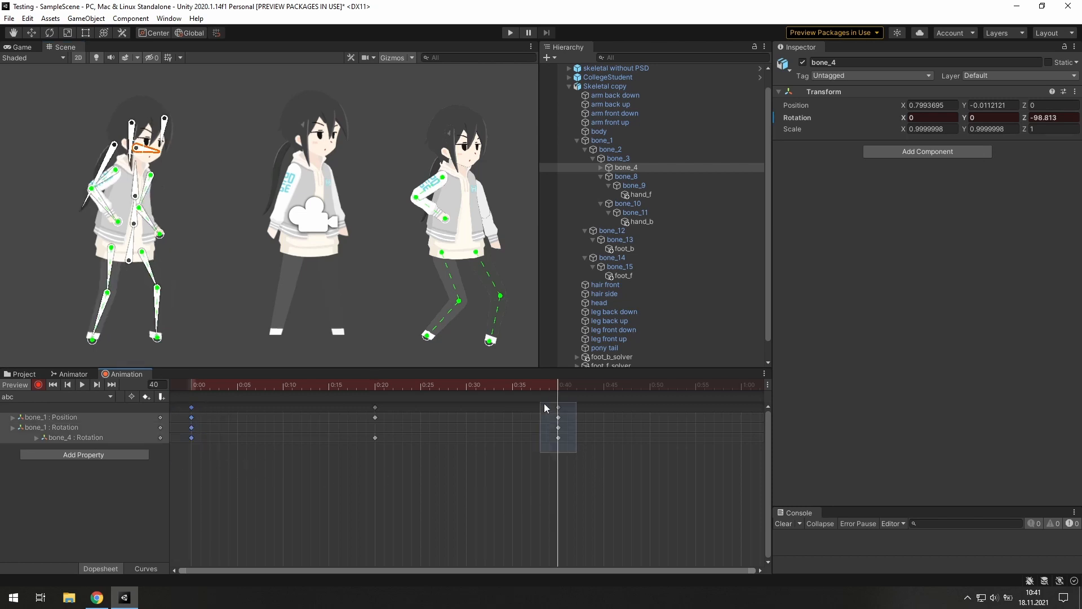
left_click(470, 506)
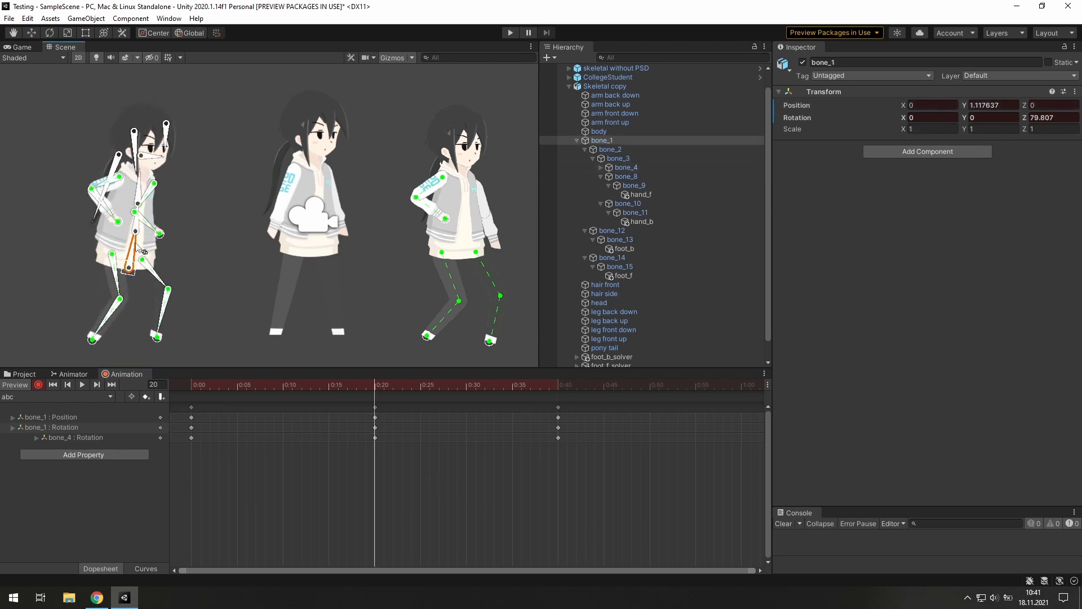
Stop recording the abc clip and run the scene to preview the animation
left_click(38, 385)
left_click(510, 32)
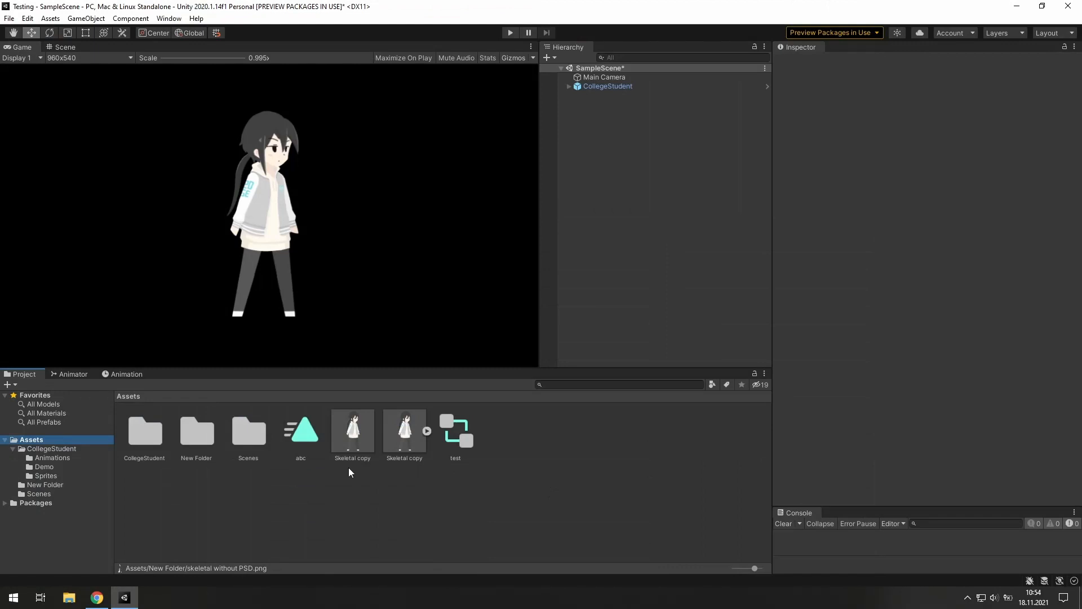
Open the skeletal without PSD texture from New Folder in the Sprite Editor and look through its editing modes
left_click(43, 486)
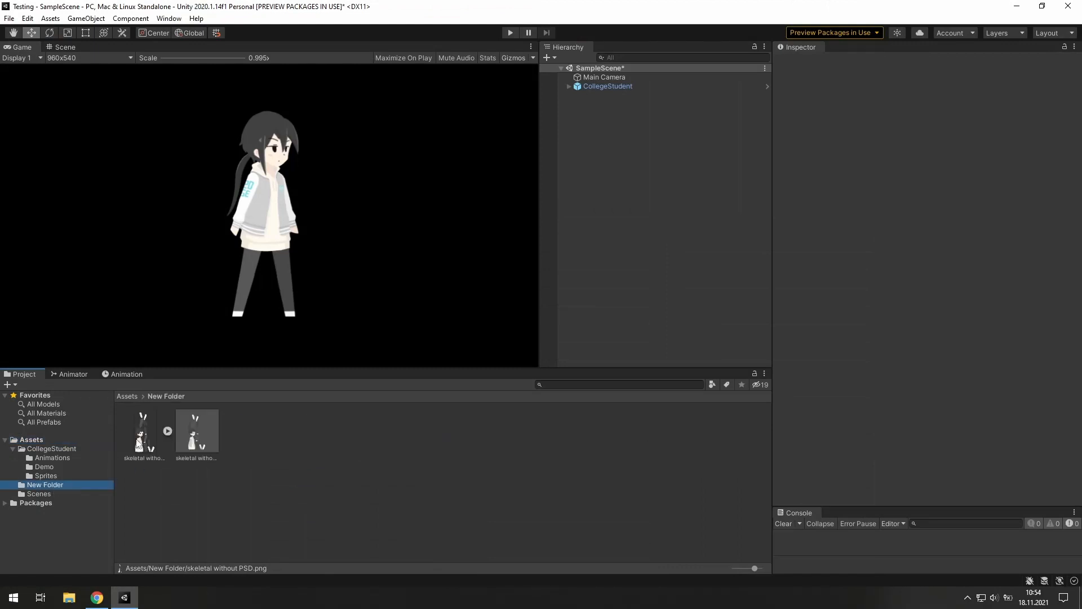
mouse_move(948, 501)
left_mouse_down()
mouse_move(933, 184)
mouse_move(940, 500)
left_mouse_up()
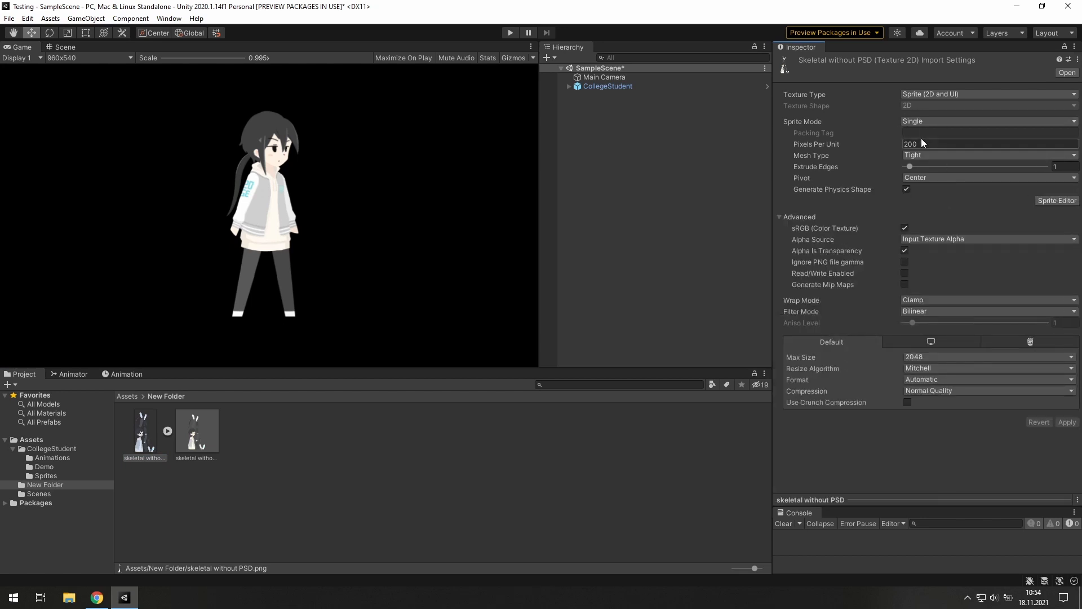
left_click(1059, 202)
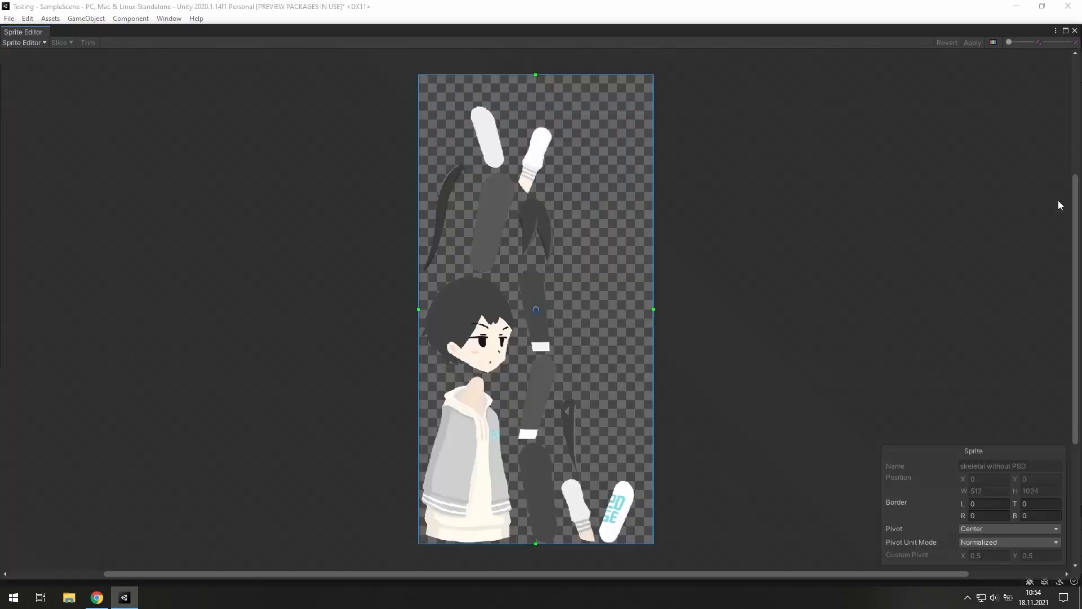
left_click(40, 43)
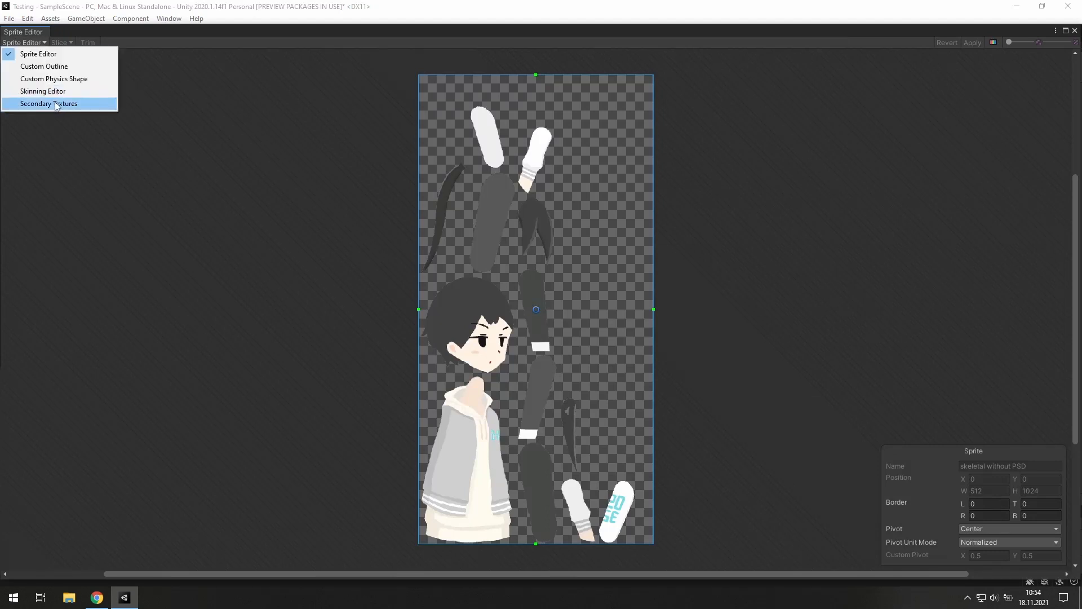
left_click(56, 103)
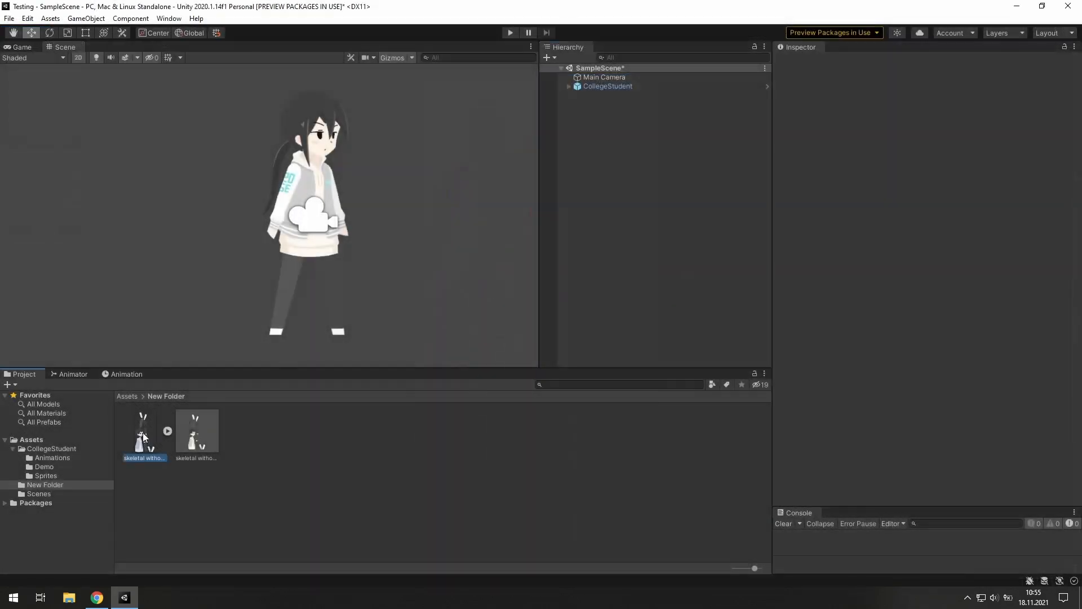
Place the skeletal without PSD sprite in the scene at about X 2.12, Y 2.30, and its rigged prefab at X -2.51
left_click_drag(614, 224, 612, 225)
left_click_drag(319, 331, 448, 195)
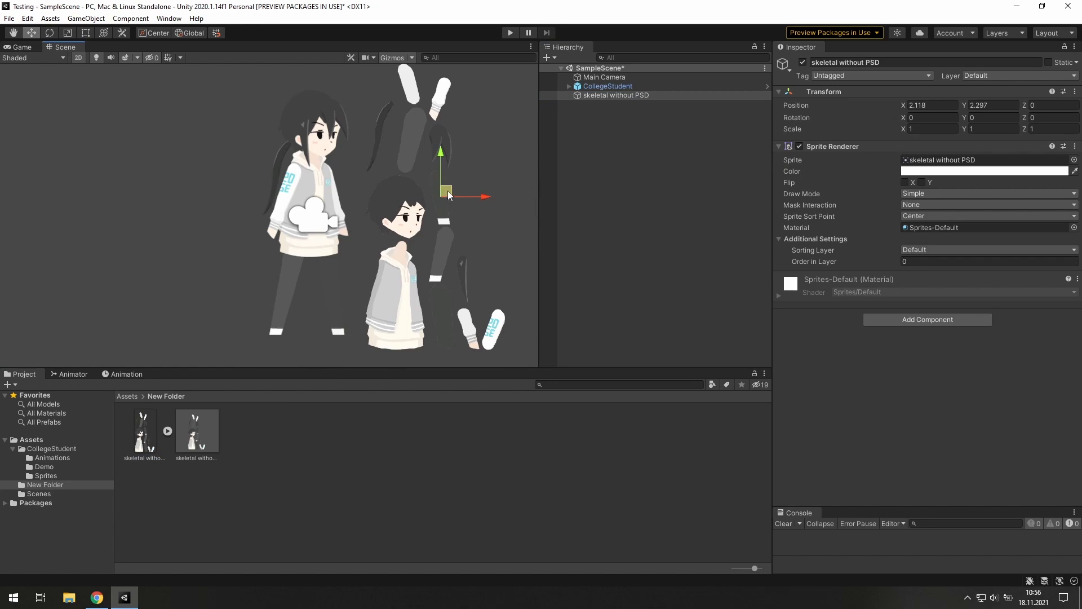
left_click_drag(207, 433, 595, 226)
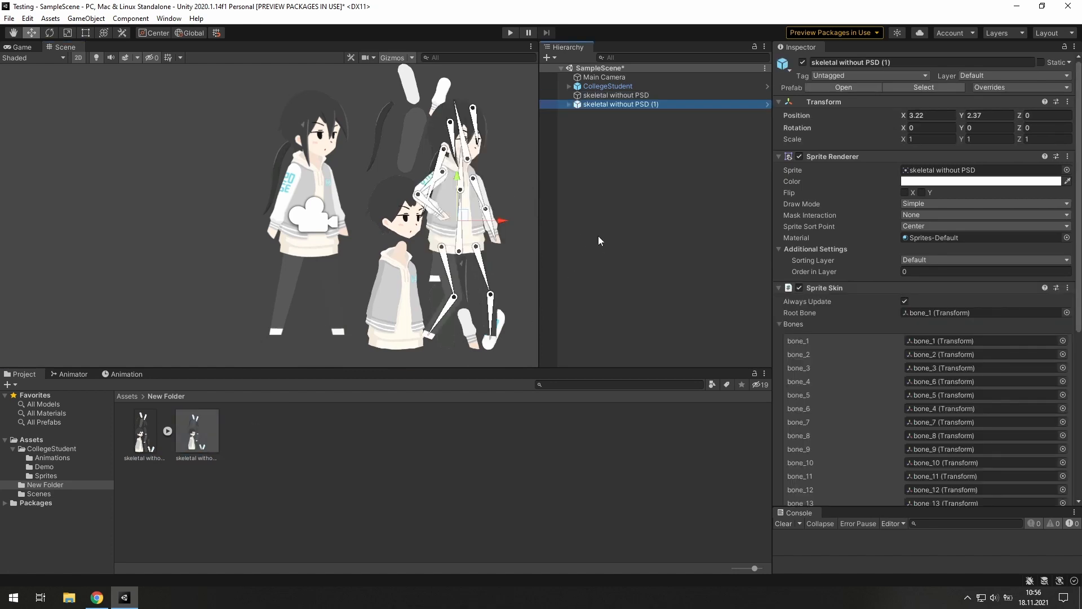
left_click_drag(903, 115, 793, 118)
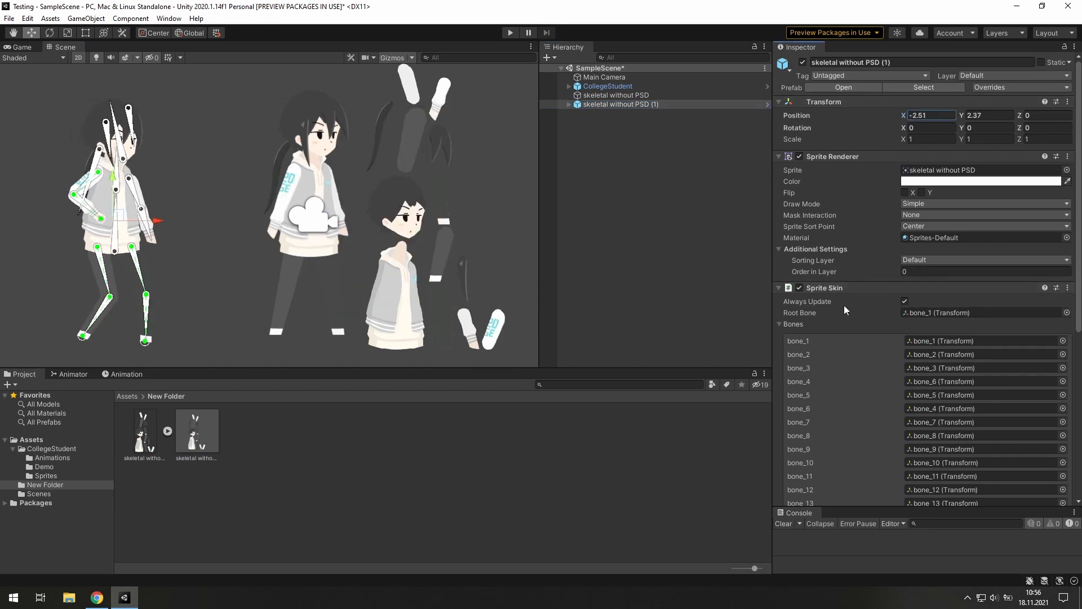
Examine the rigged prefab's Sprite Skin and IK Manager 2D components and check its bone_2
scroll(891, 310, "down", 5)
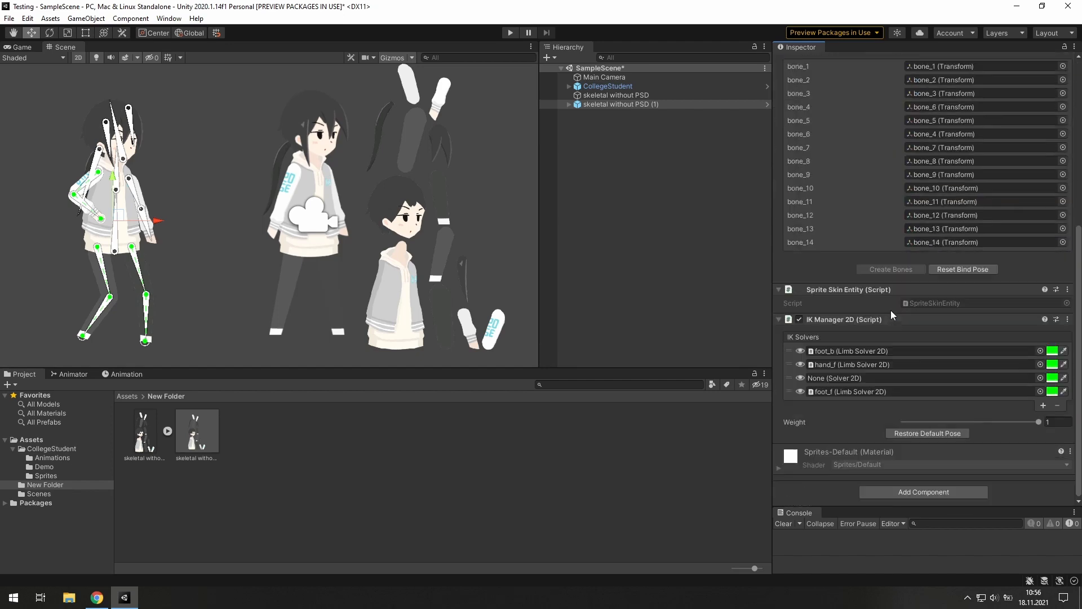
scroll(893, 320, "up", 5)
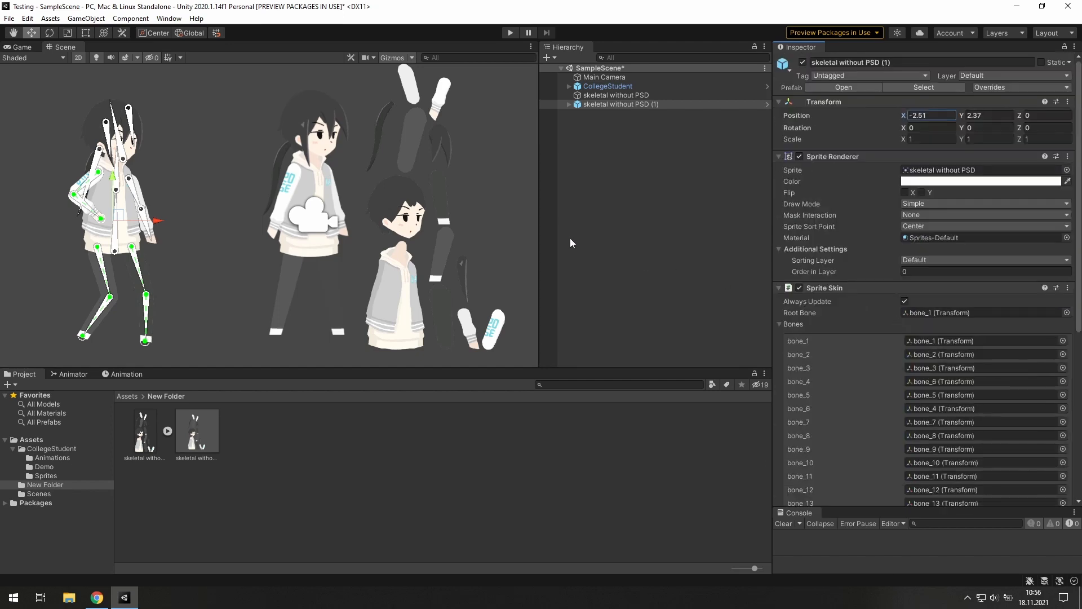
left_click(128, 150)
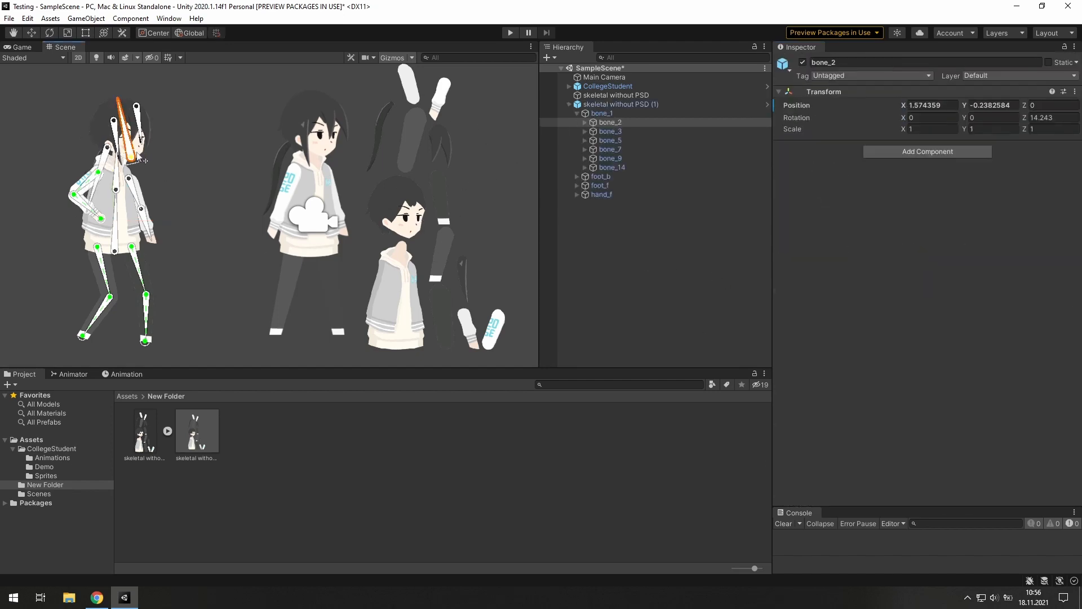
left_click(364, 246)
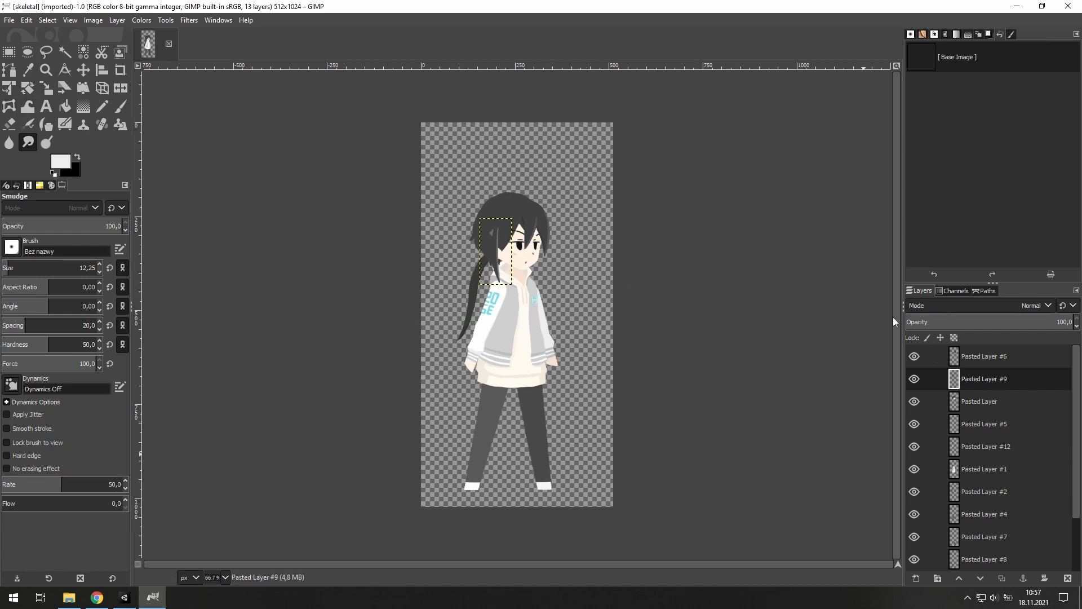
In GIMP, try moving Pasted Layer #9 away from the character's head, and undo the move
left_click(83, 70)
left_click_drag(517, 254, 493, 191)
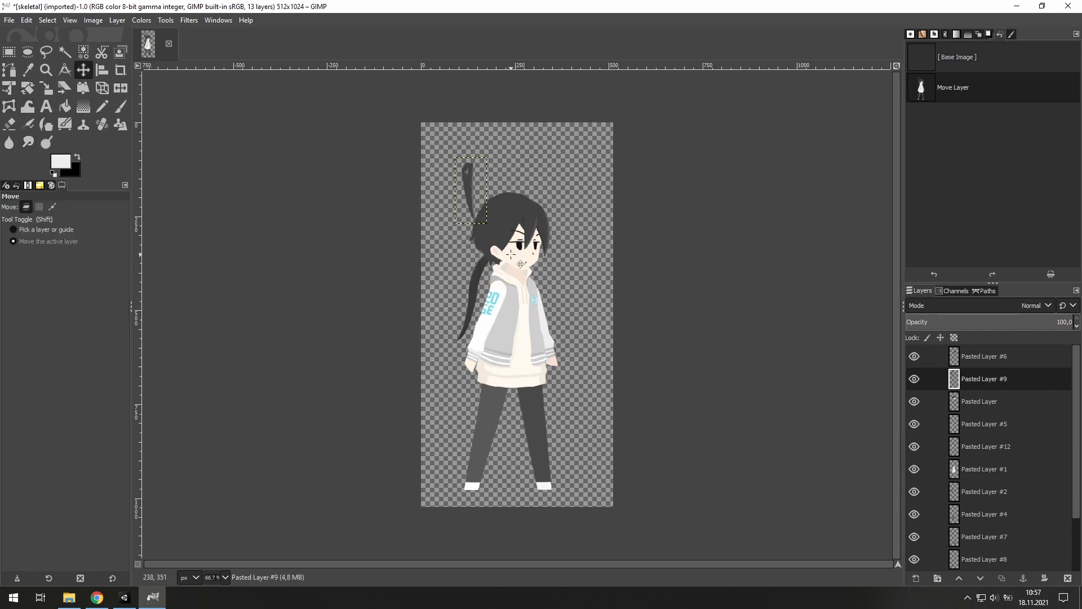
key("ctrl+z")
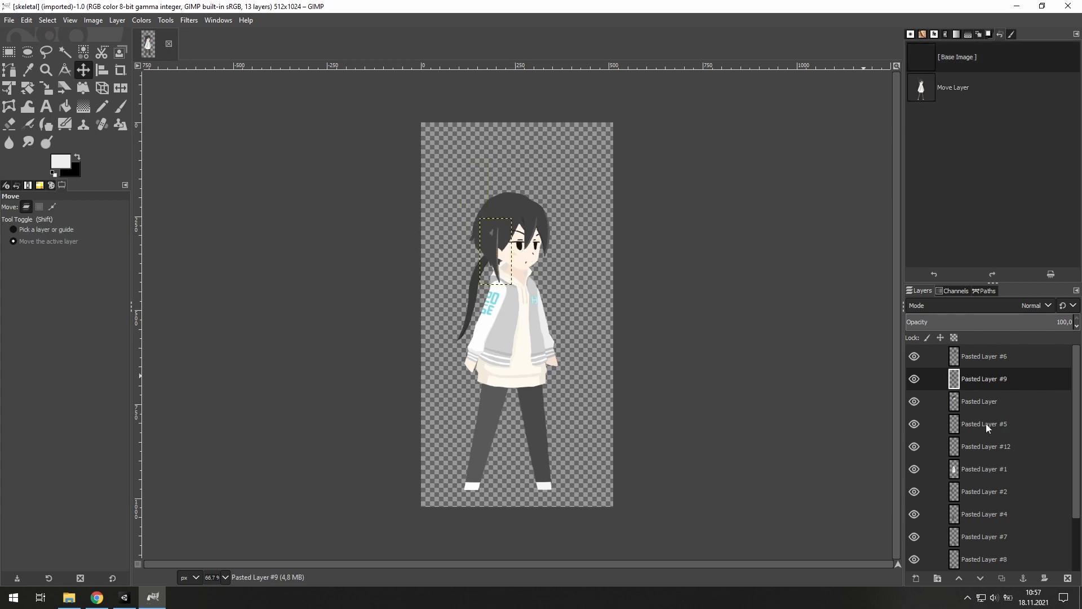
Go through the upper pasted layers to identify their body parts and rename Pasted Layer #6 as hair1
left_click(997, 360)
key("Down")
key("Down")
key("Down")
key("Down")
key("Up")
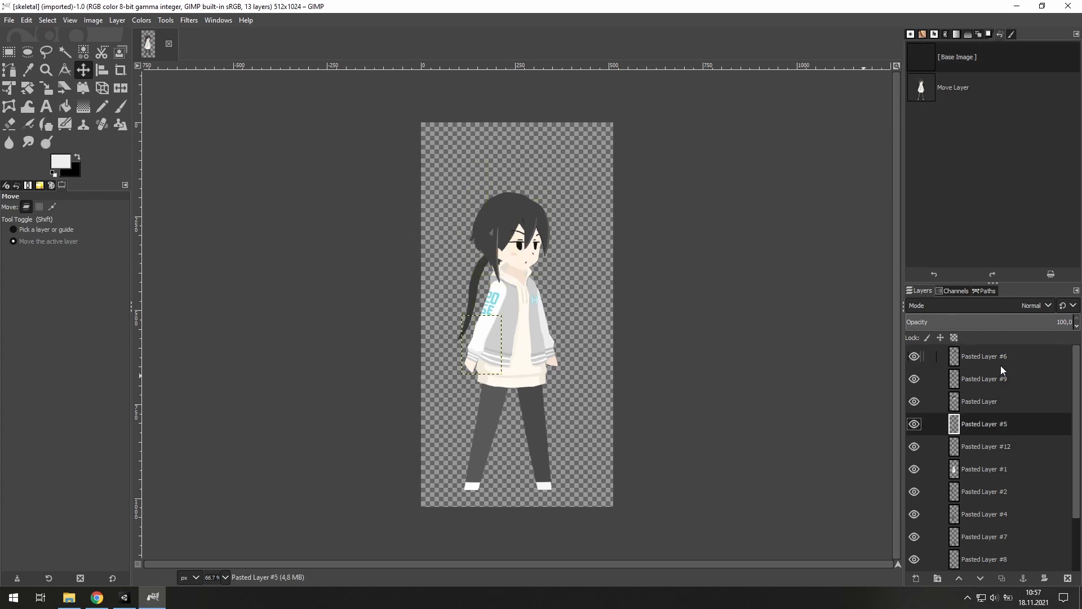
double_click(1002, 360)
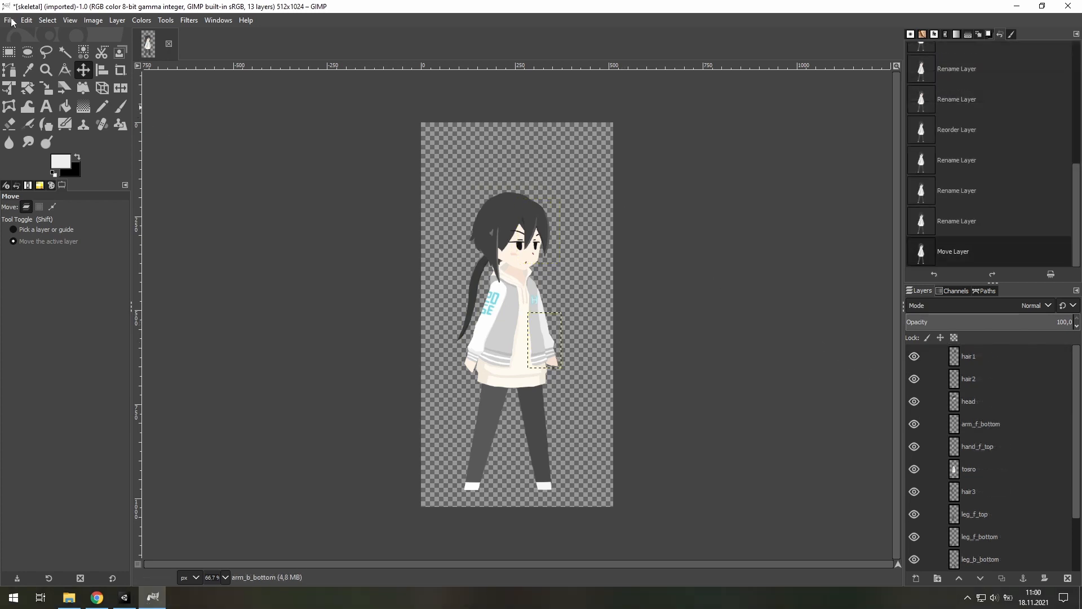
Export the layered GIMP image as skeletal.psd into the N folder on drive G
left_click(9, 22)
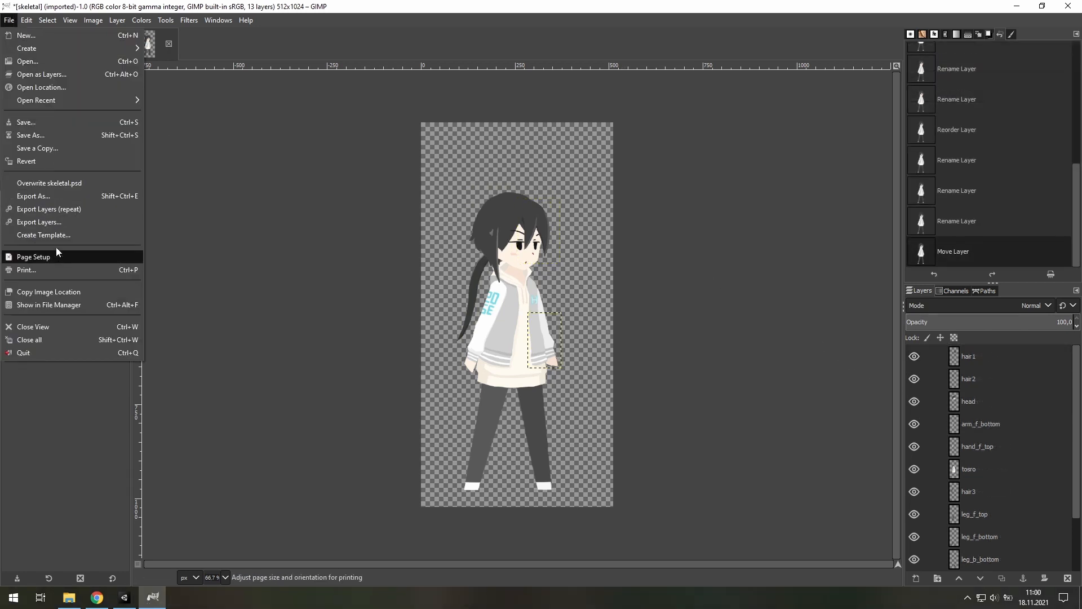
left_click(53, 197)
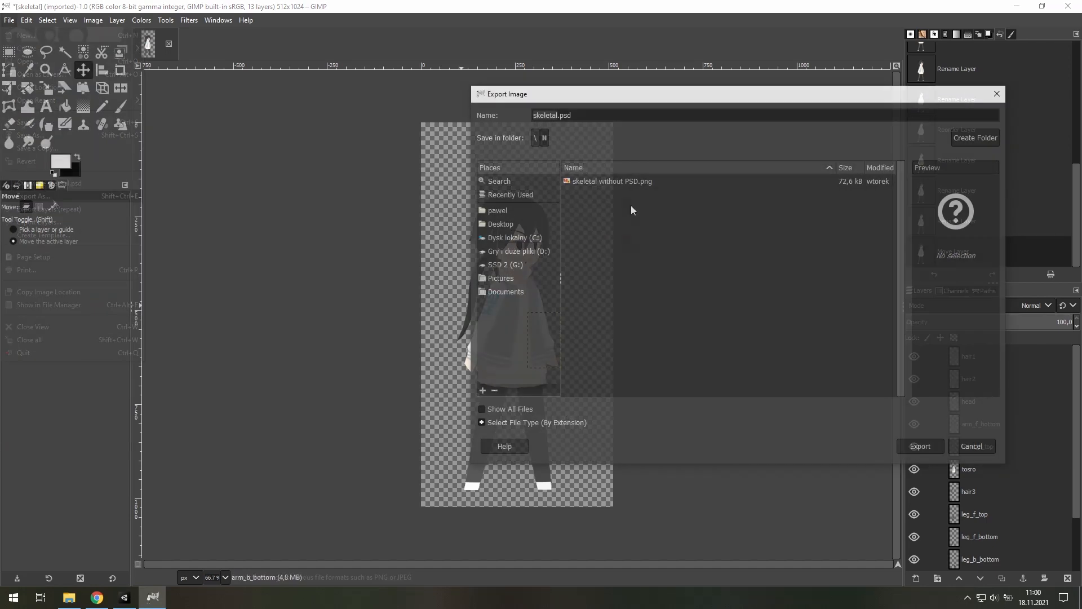
left_click(599, 118)
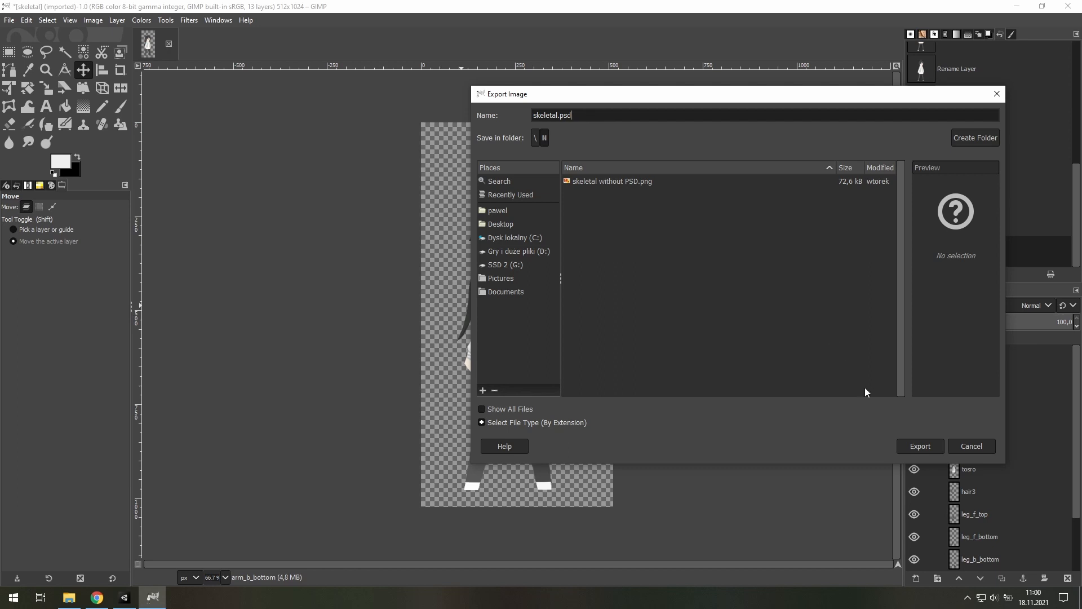
left_click(915, 449)
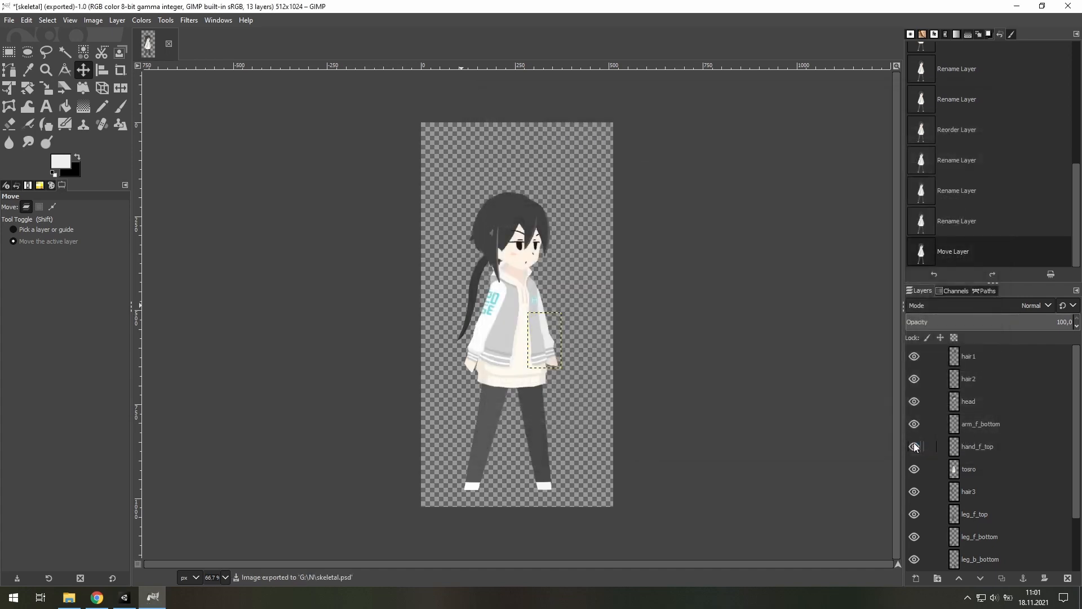
Switch to Unity and import skeletal.psd from the G:\N folder into the project's New Folder
left_click(69, 597)
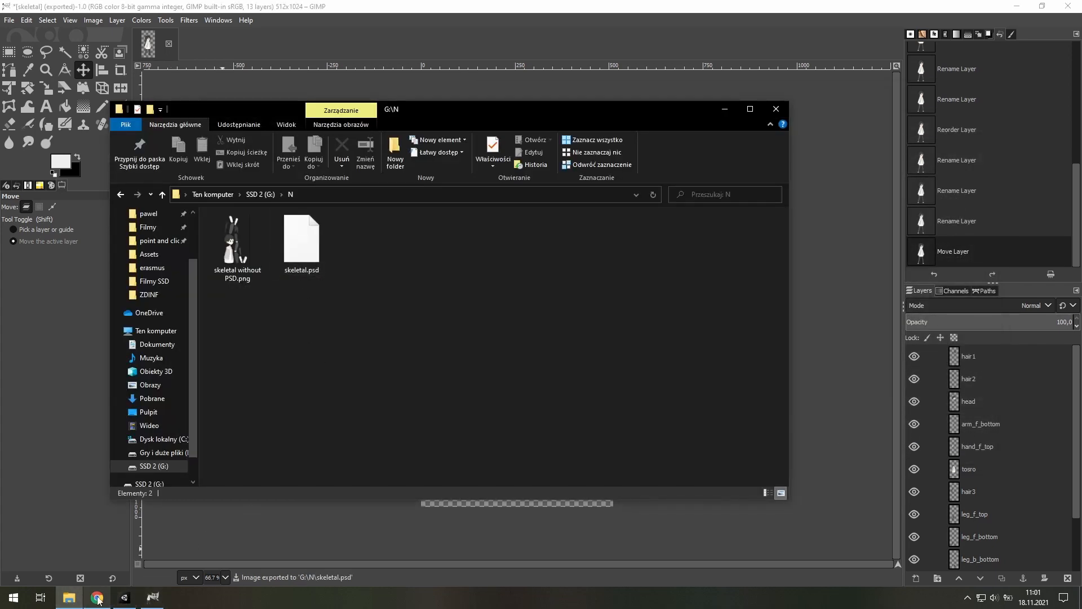
left_click(115, 601)
left_click(79, 602)
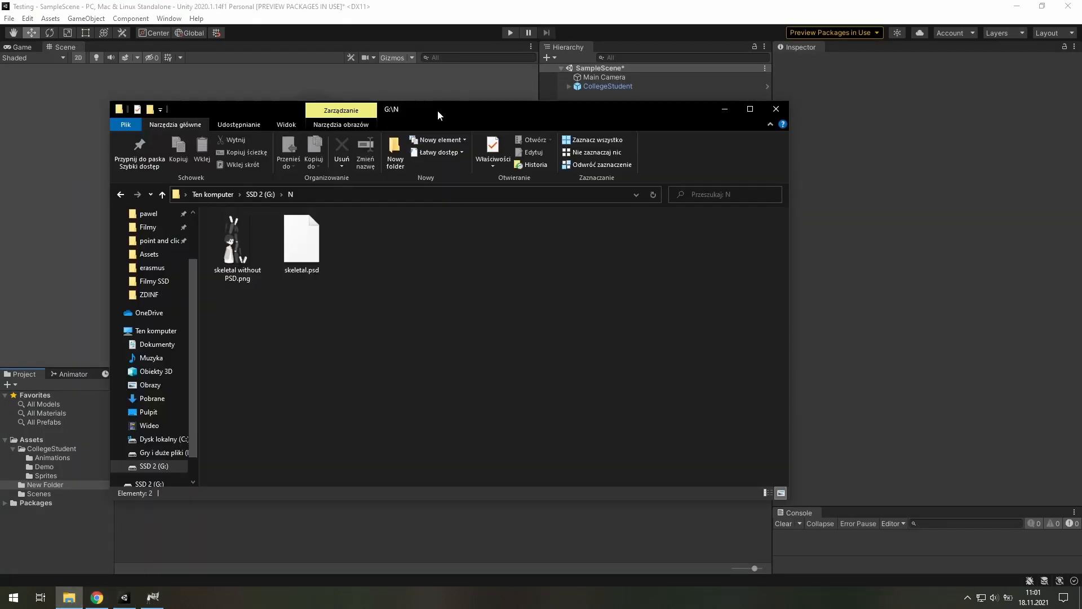
left_click_drag(438, 110, 755, 113)
left_click_drag(621, 253, 332, 482)
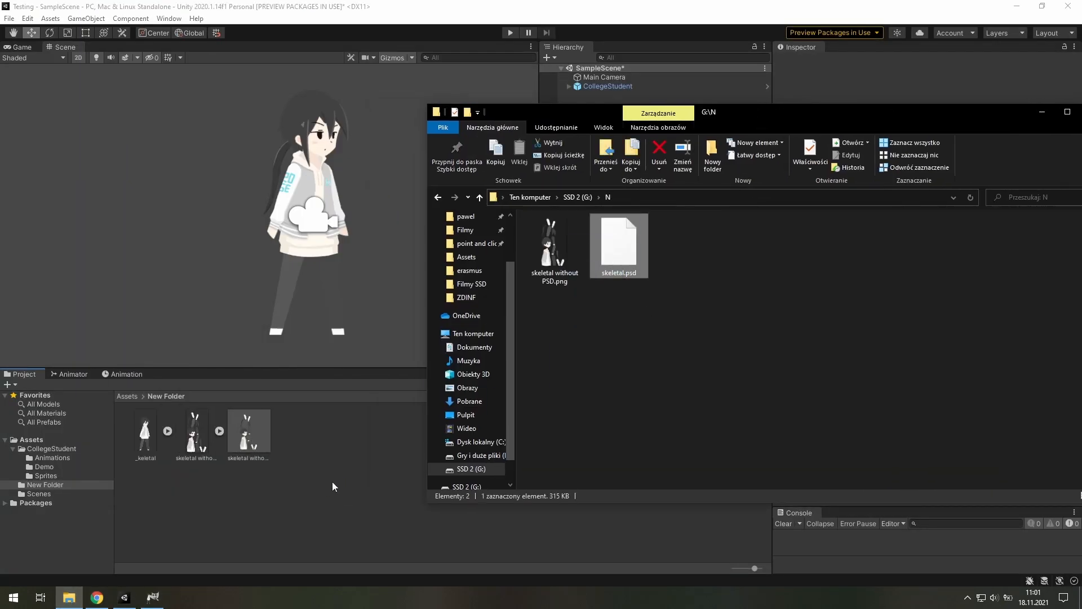
left_click(283, 486)
Expand the imported PSD asset, inspect its sprite in the Skinning Editor and close the editor
left_click(167, 430)
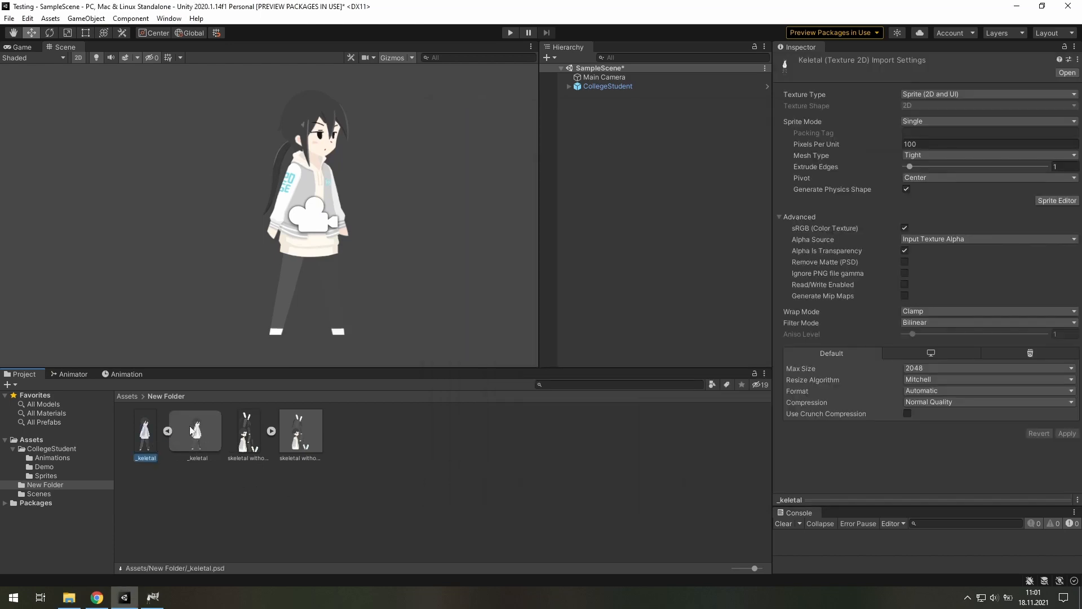
double_click(156, 437)
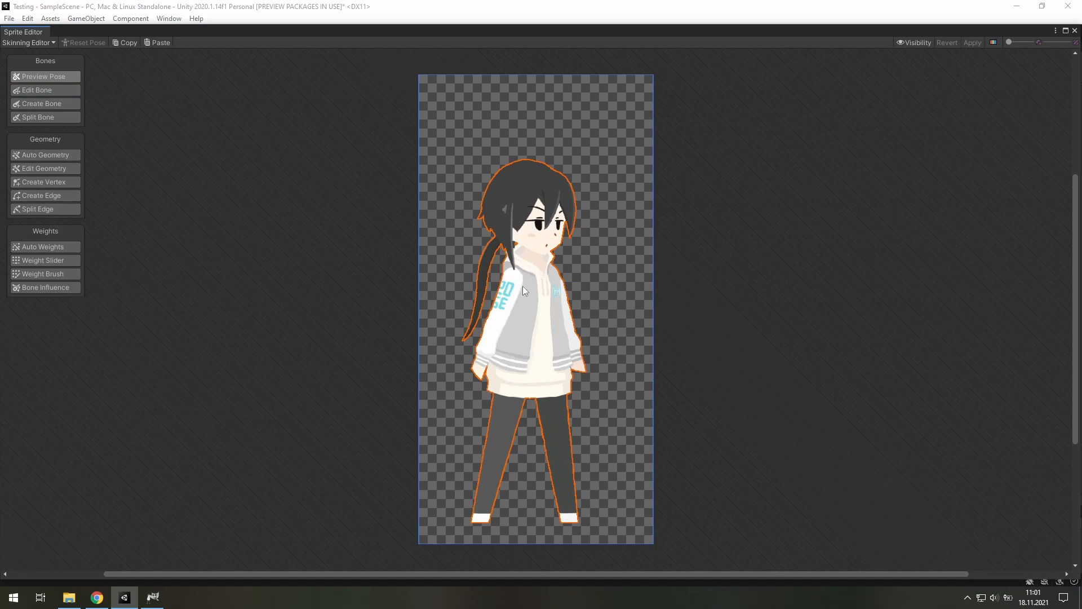
left_click(1075, 30)
left_click(192, 430)
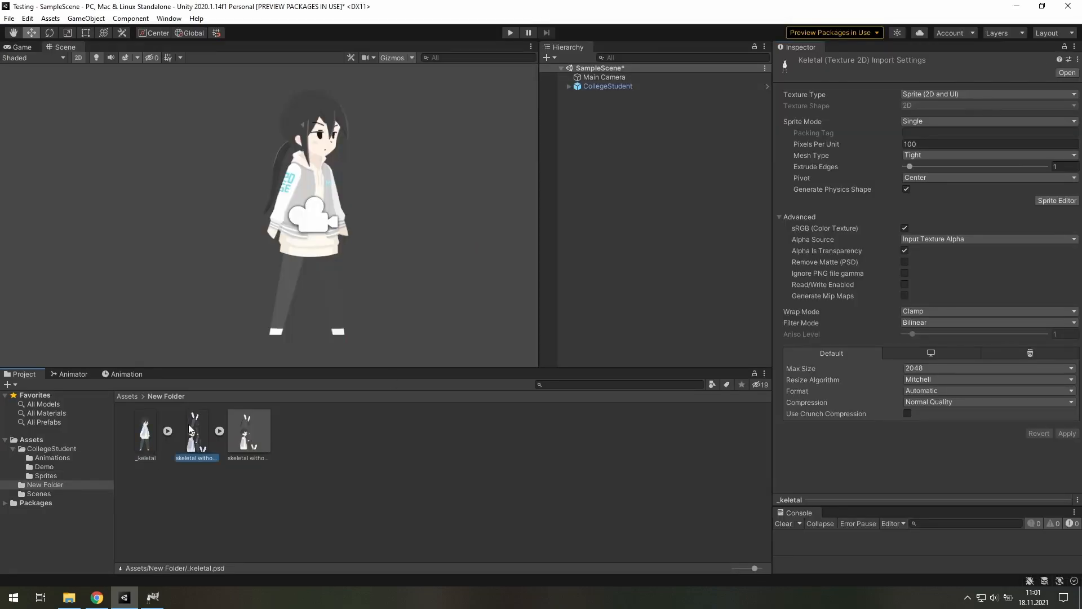
Delete the imported PSD character asset from the project's New Folder
left_click(148, 431)
key("Delete")
key("Return")
Duplicate skeletal.psd in the G:\N folder and name the copy skeletal test.psd
left_click(680, 275)
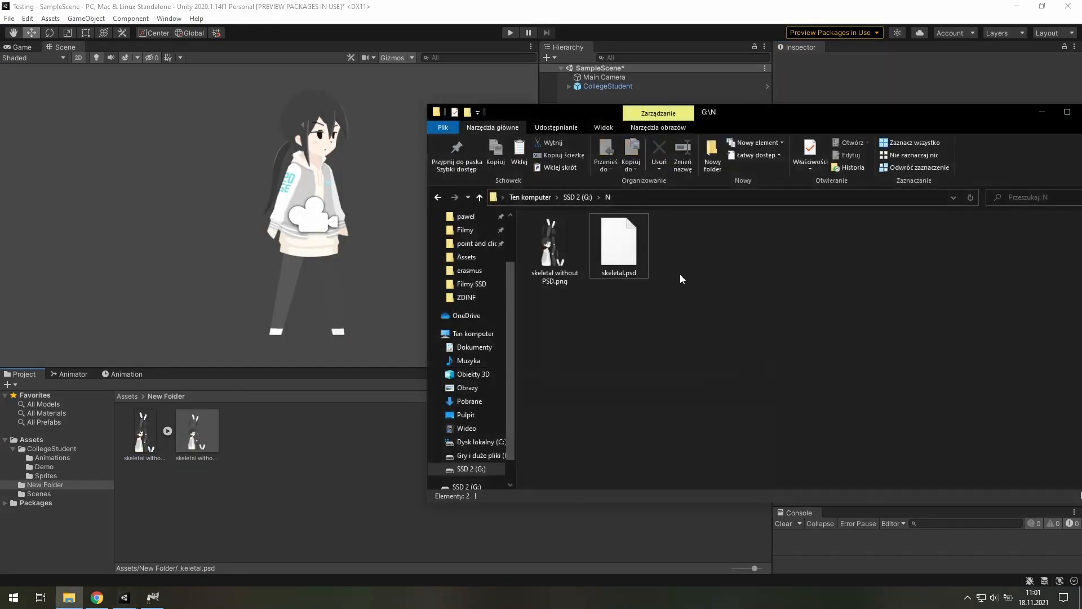
key("ctrl+v")
right_click(572, 263)
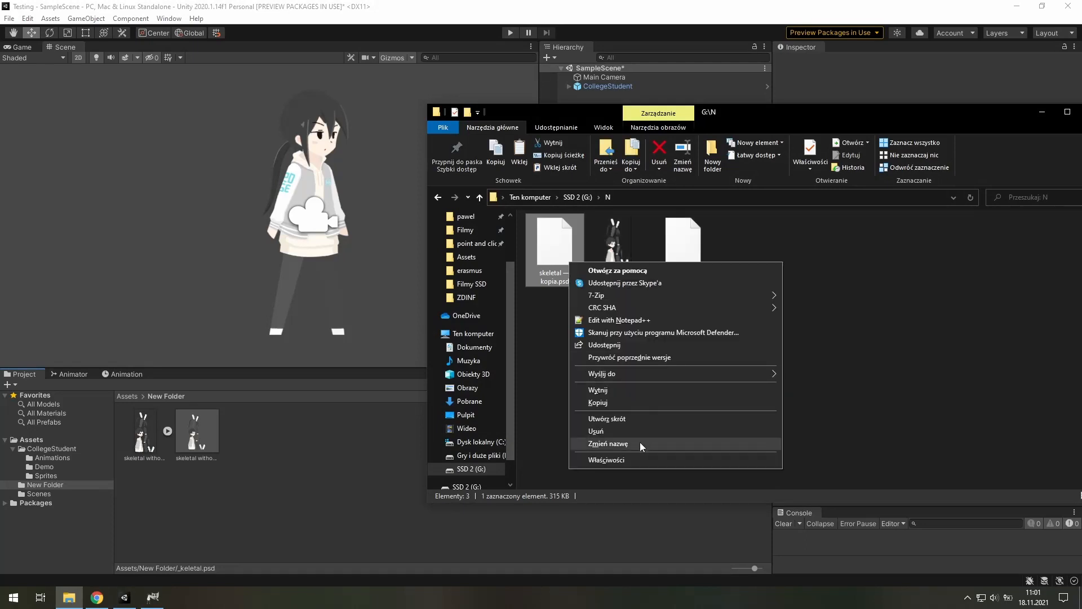
left_click(640, 442)
key("Right")
key("BackSpace")
key("BackSpace")
key("BackSpace")
key("BackSpace")
key("BackSpace")
key("BackSpace")
key("BackSpace")
key("BackSpace")
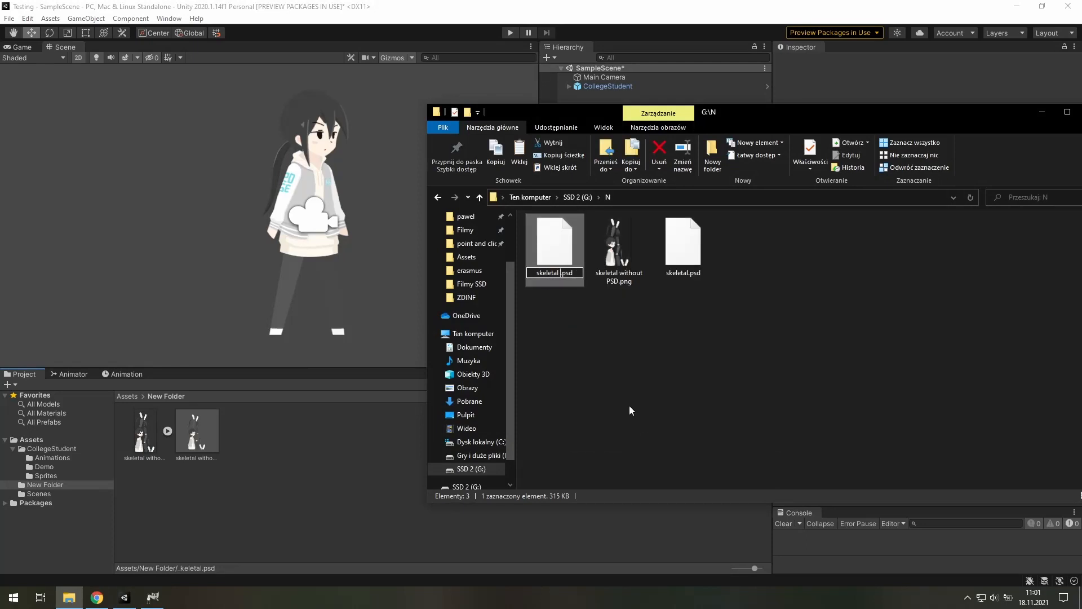
type("test")
key("Return")
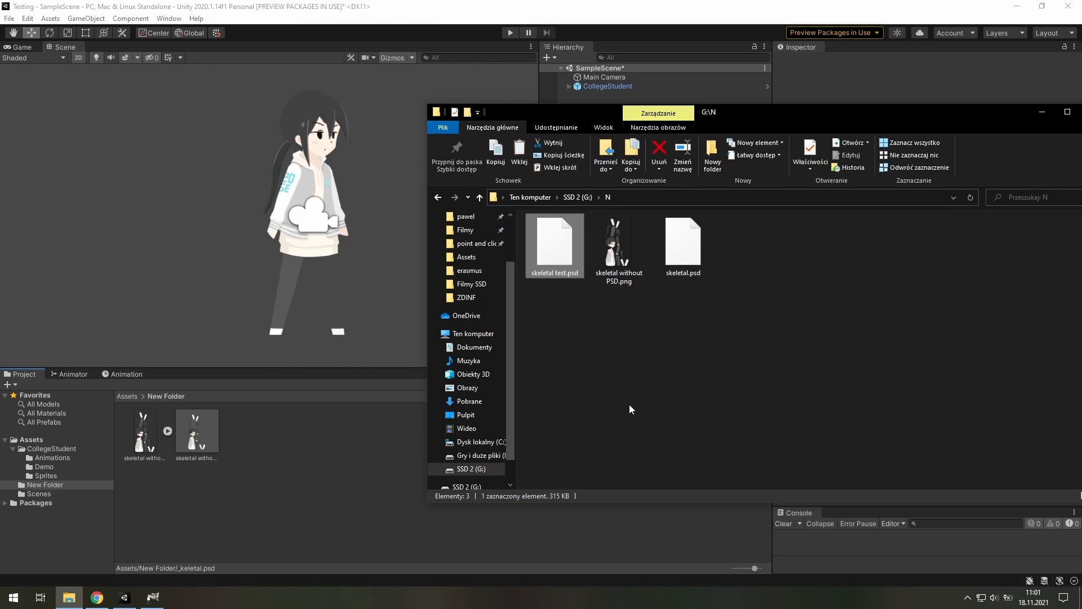
Change the extension of the skeletal test file to .psb
right_click(567, 263)
left_click(626, 444)
key("Right")
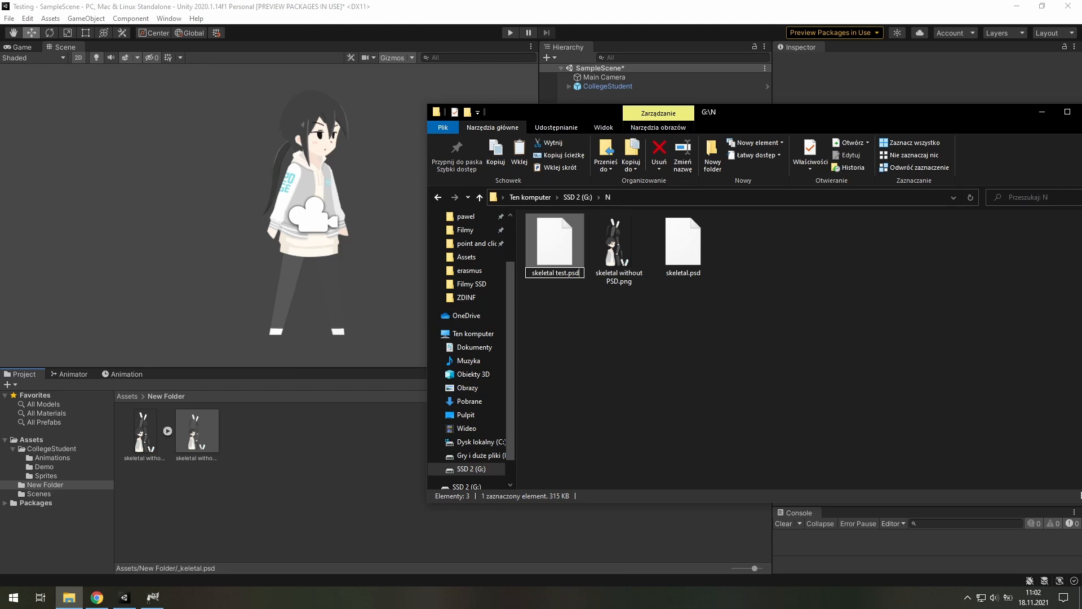
key("BackSpace")
type("b")
key("Return")
left_click(645, 302)
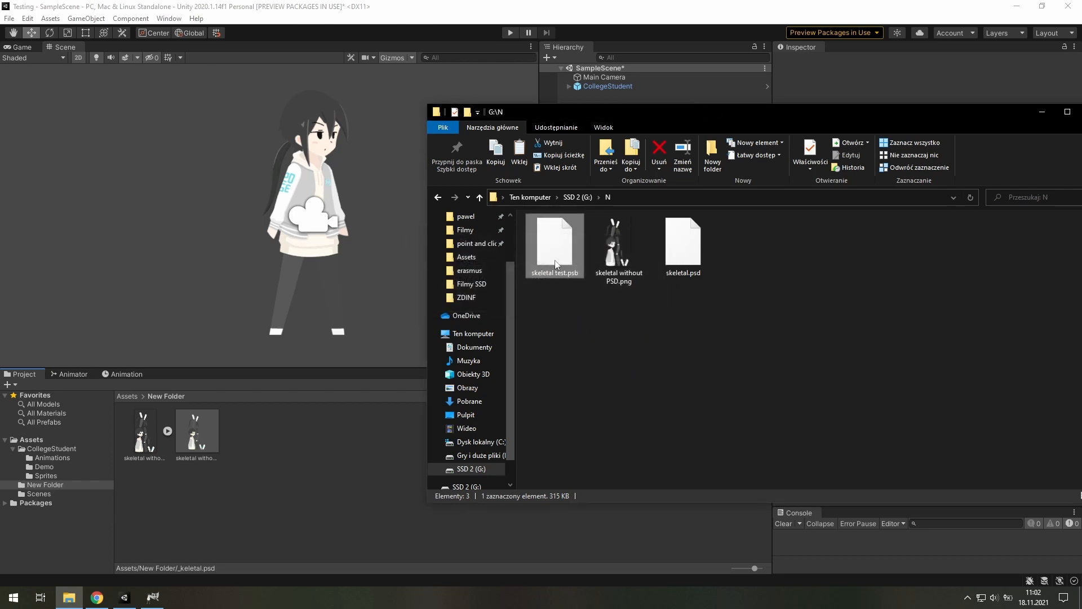
Import skeletal test.psb into Unity's New Folder and look through its separate body-part sprites
left_click(337, 458)
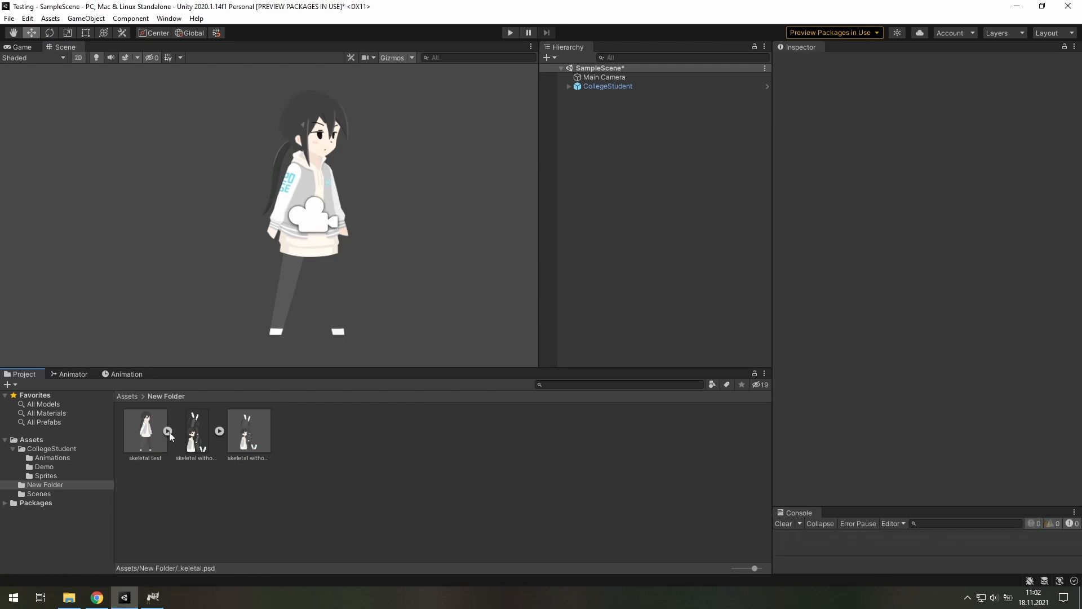
left_click(168, 431)
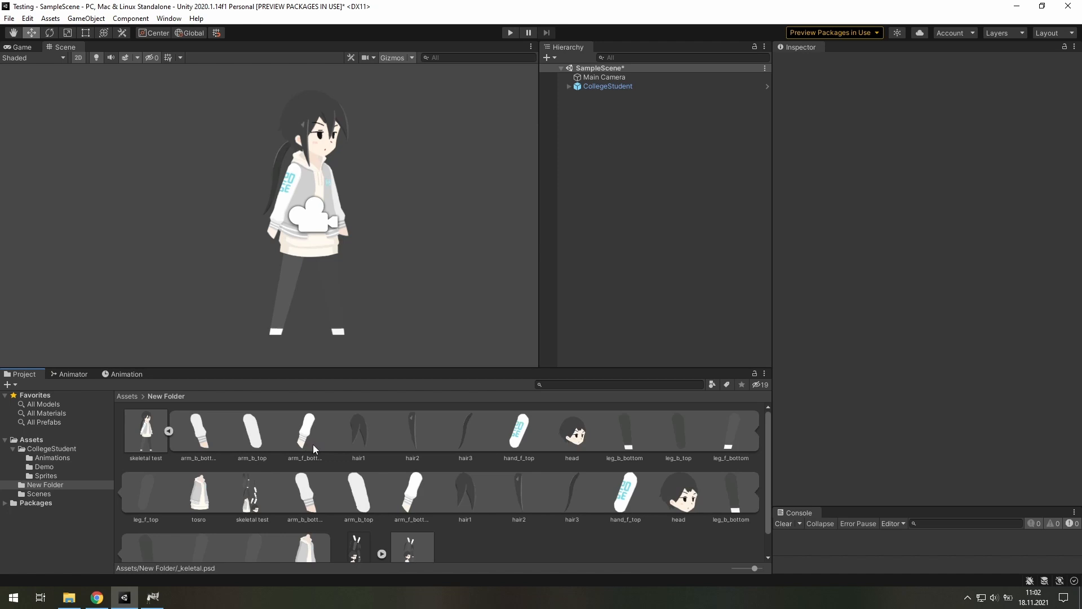
scroll(321, 445, "down", 1)
scroll(341, 462, "up", 1)
left_click(167, 431)
Open the skeletal test asset in the Sprite Editor and switch to the Skinning Editor
left_click(163, 439)
left_click(1049, 225)
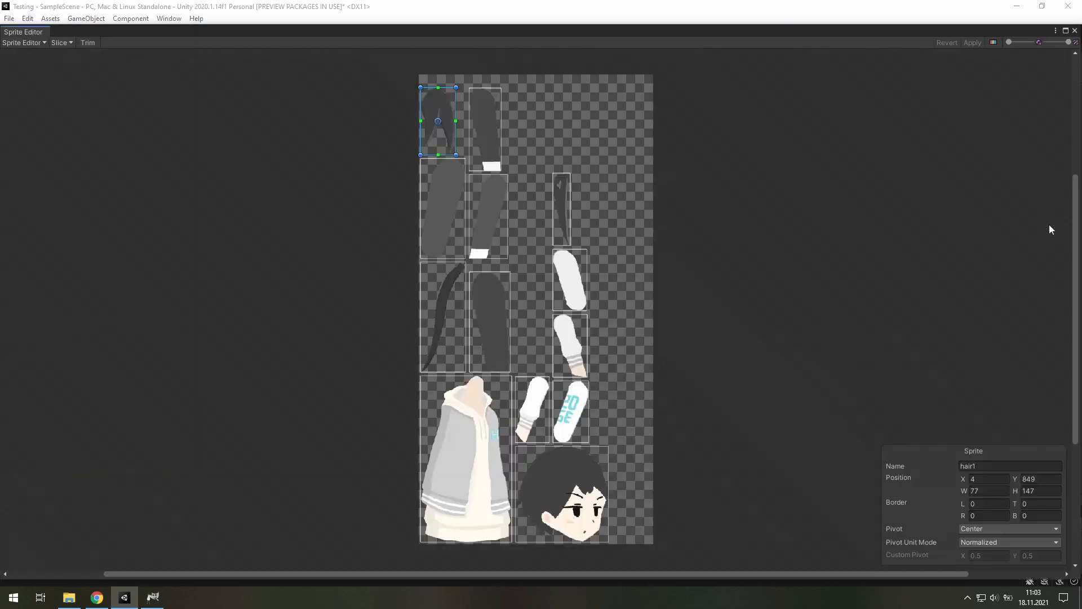
left_click(46, 44)
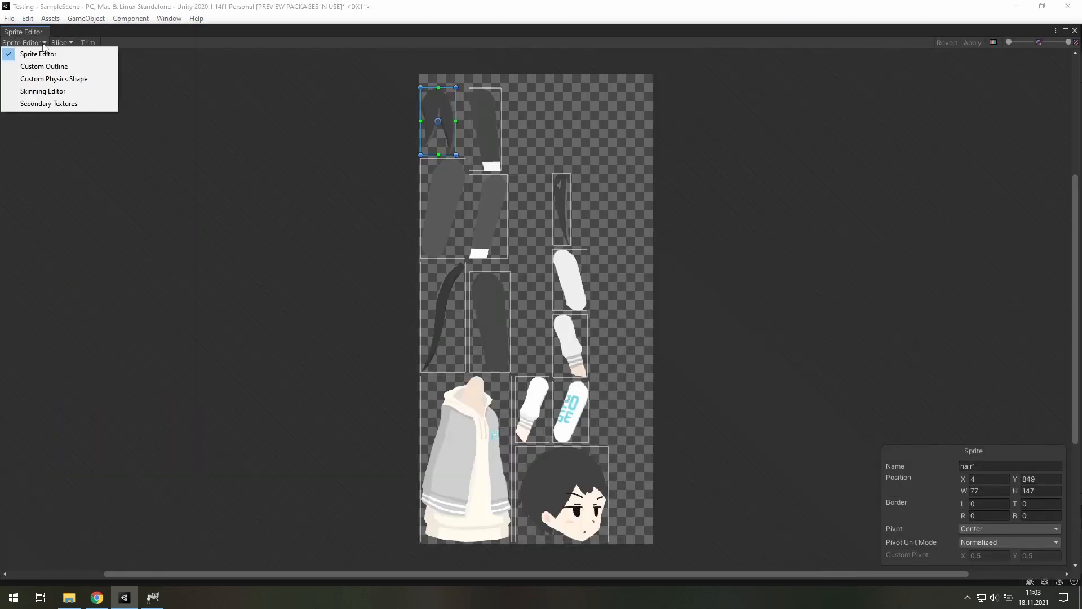
left_click(45, 91)
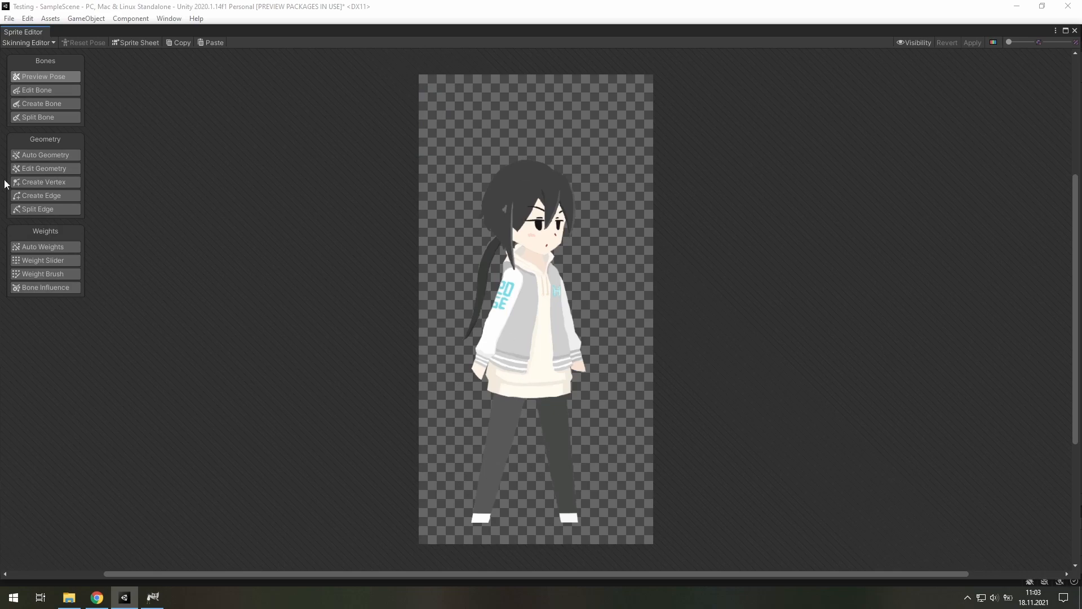
Create bones through the character's torso, head, hair, both arms and both legs
left_click(43, 103)
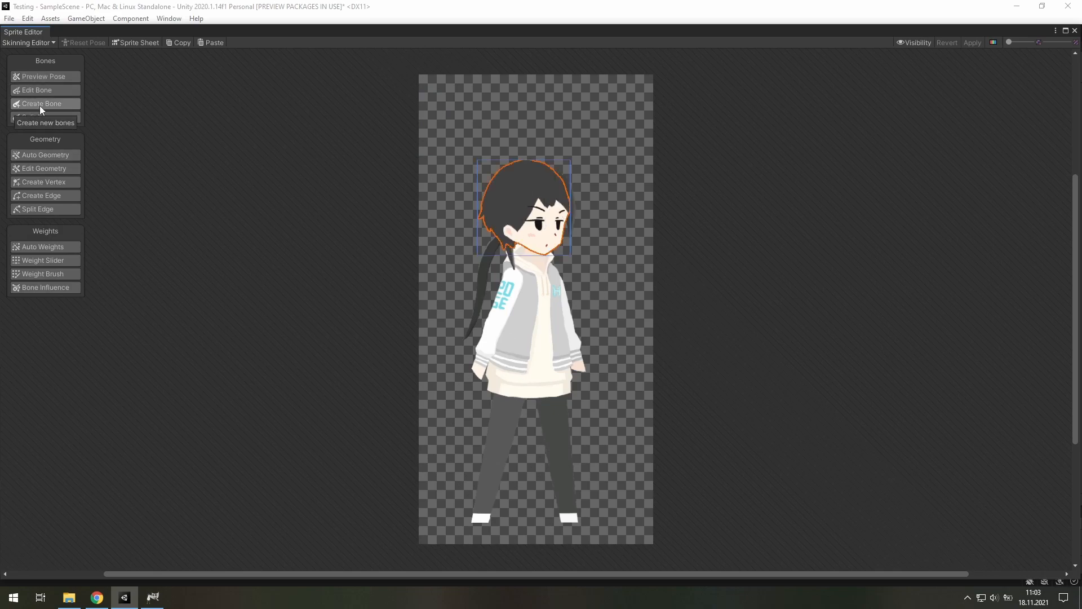
left_click(561, 275)
left_click(572, 326)
left_click(578, 366)
left_click(501, 440)
left_click(561, 450)
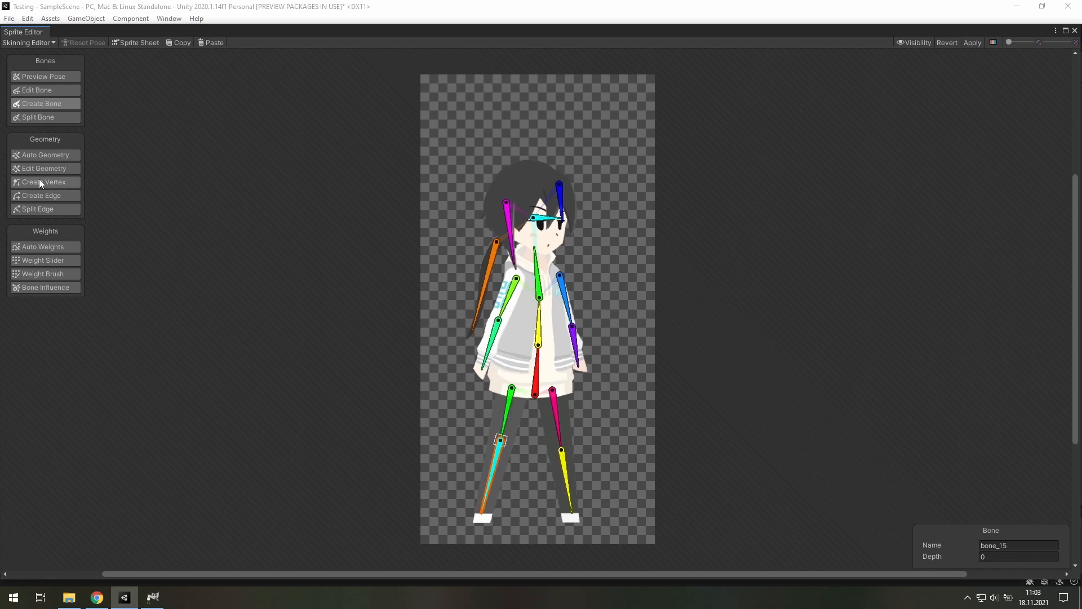
Auto-generate the sprites' geometry and edit the bone influences of the arm and leg sprites, including leg_f_top
left_click(46, 155)
left_click(45, 287)
double_click(507, 308)
double_click(555, 429)
left_click(45, 247)
double_click(510, 417)
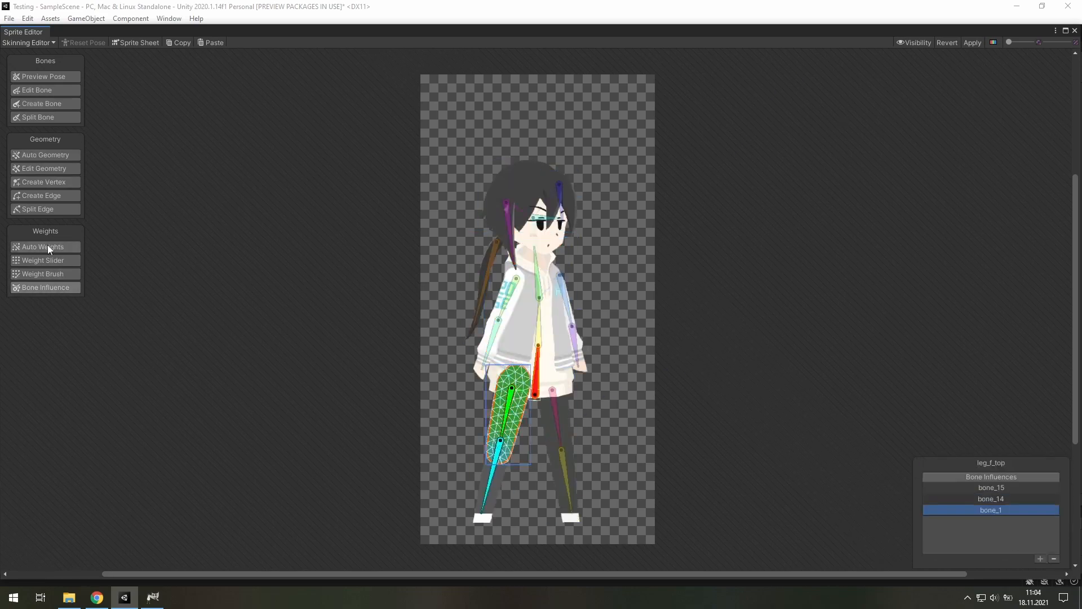
Auto-generate the bone weights, check them with the Weight Brush, apply the rig and close the Sprite Editor
left_click(49, 247)
left_click(43, 273)
scroll(523, 405, "up", 10)
scroll(517, 418, "down", 8)
left_click(973, 43)
left_click(1075, 31)
Place the rigged skeletal test character in the scene beside CollegeStudent and rotate bone_8 to pose its arm
left_click(169, 430)
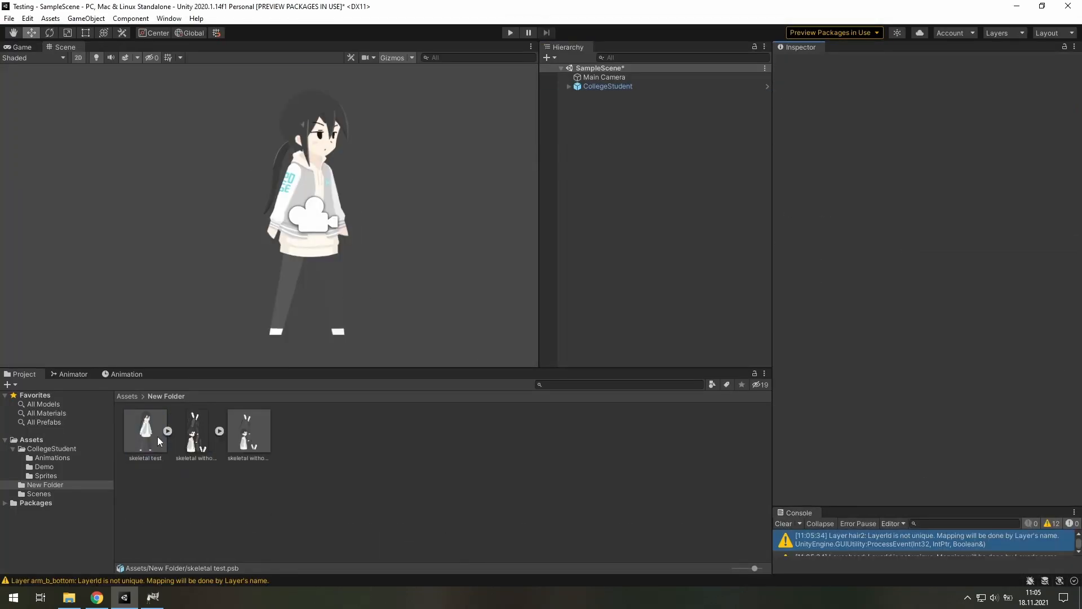
left_click_drag(152, 437, 135, 316)
left_click(783, 524)
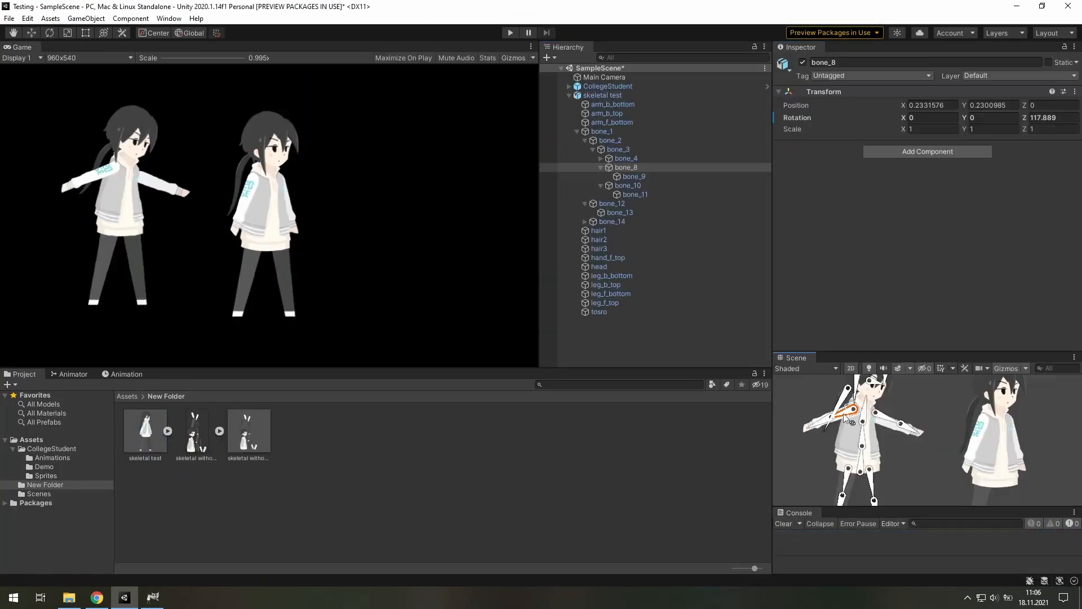
left_click_drag(840, 405, 873, 415)
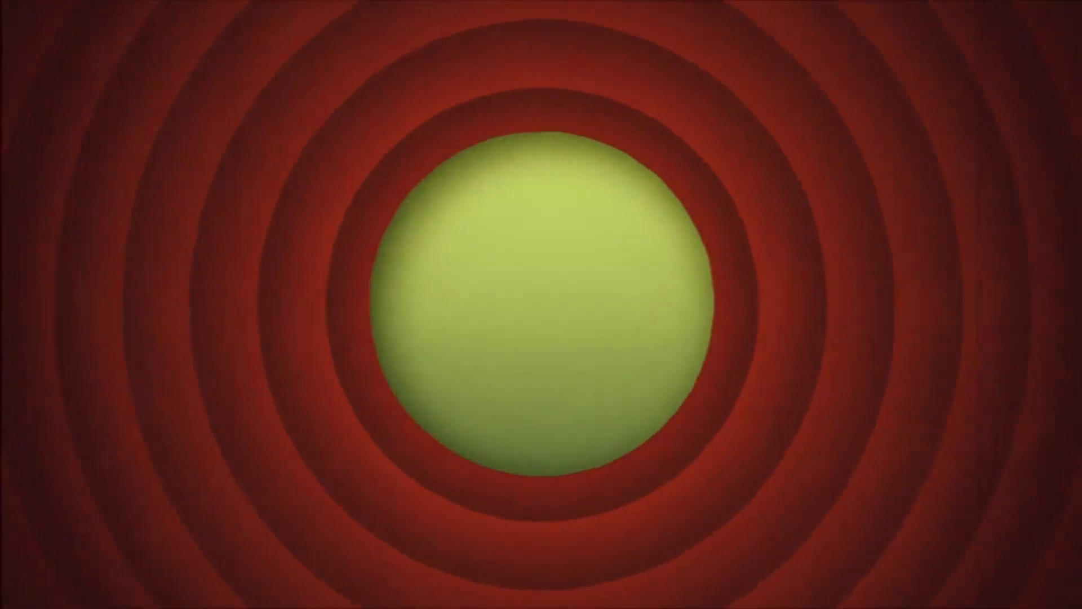